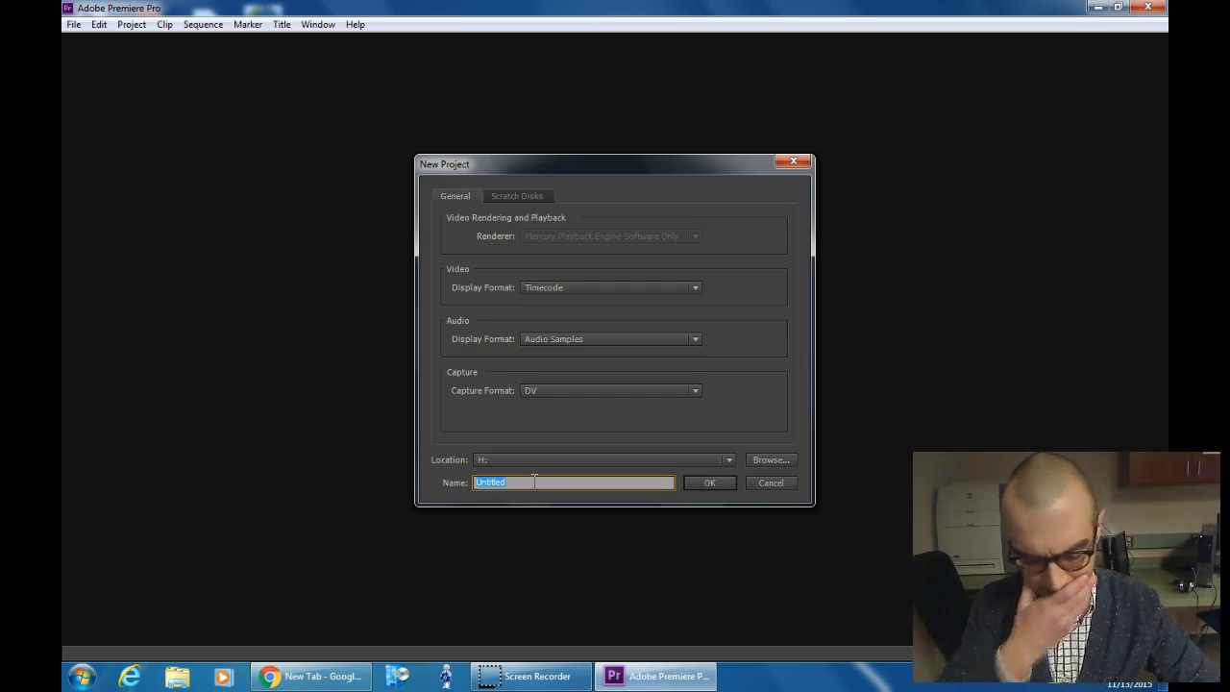
Step: Name the new project "announce 11-13-2015 Edit" followed by the editor's surname, and set its location to the H: drive
type("announce 11-13-2015 Edit K")
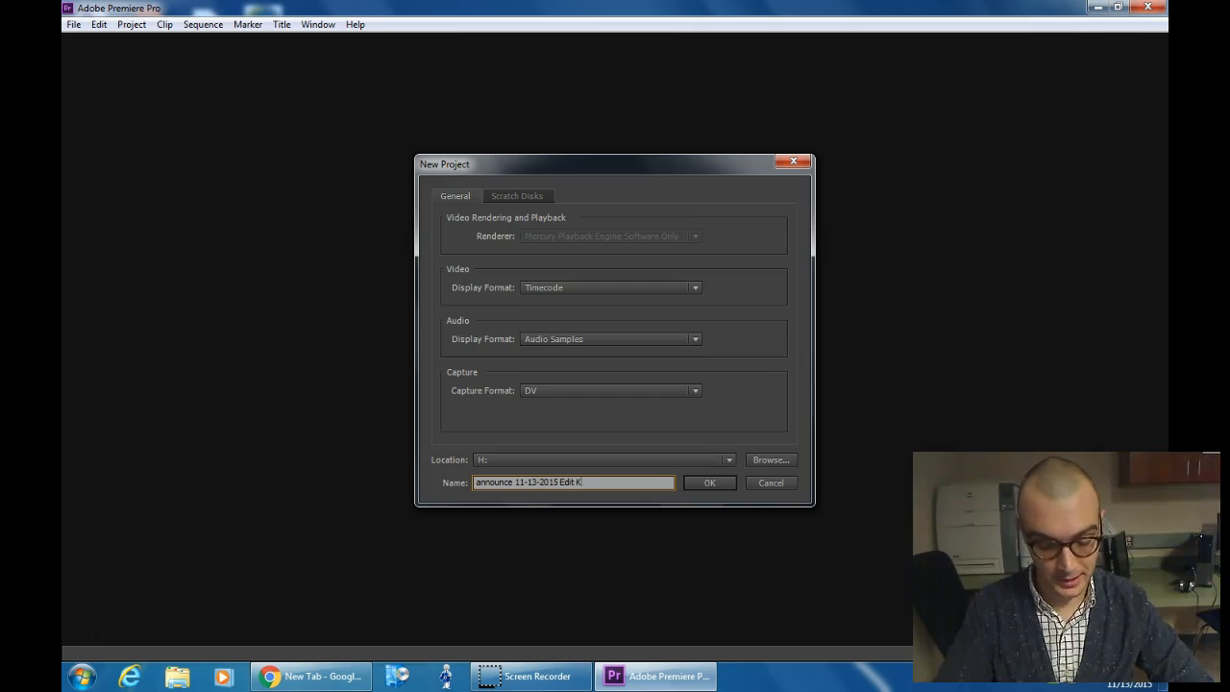
type("ser")
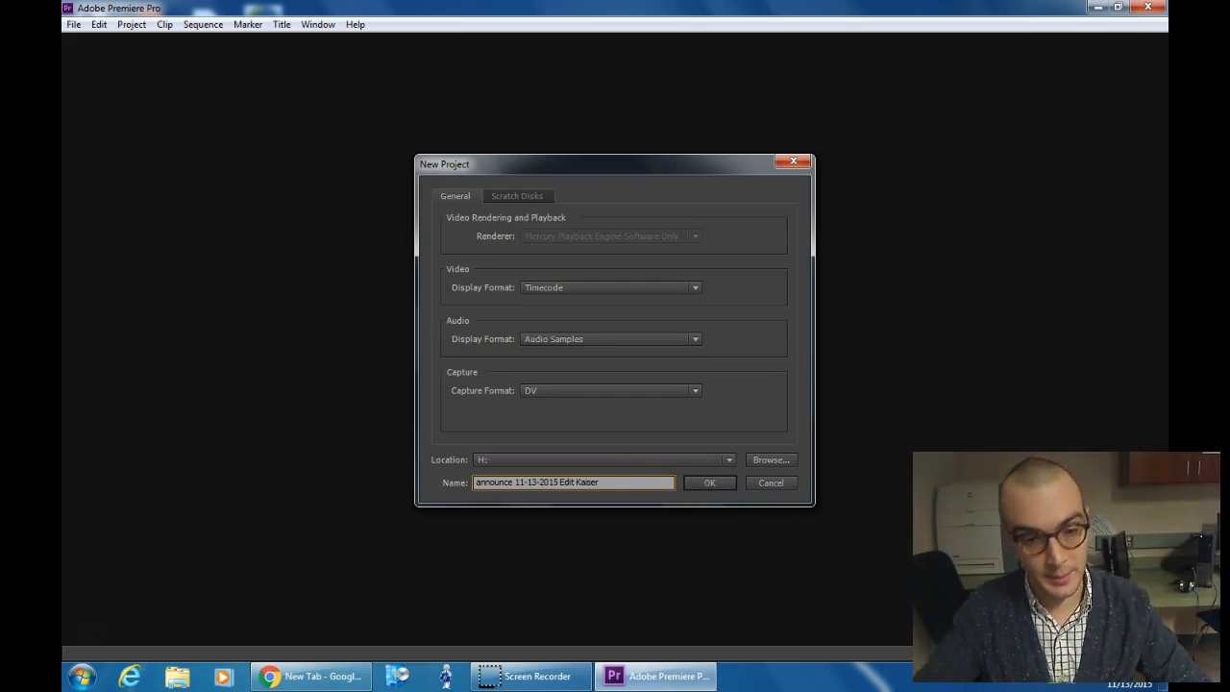
left_click(785, 457)
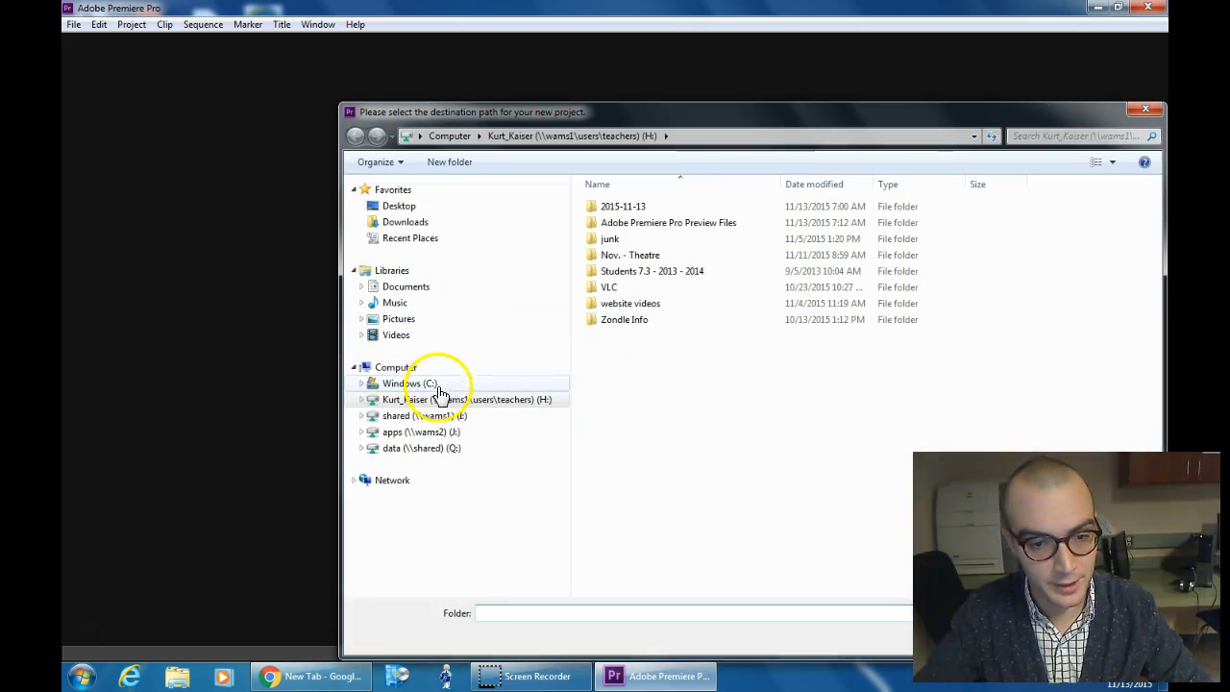
left_click(423, 447)
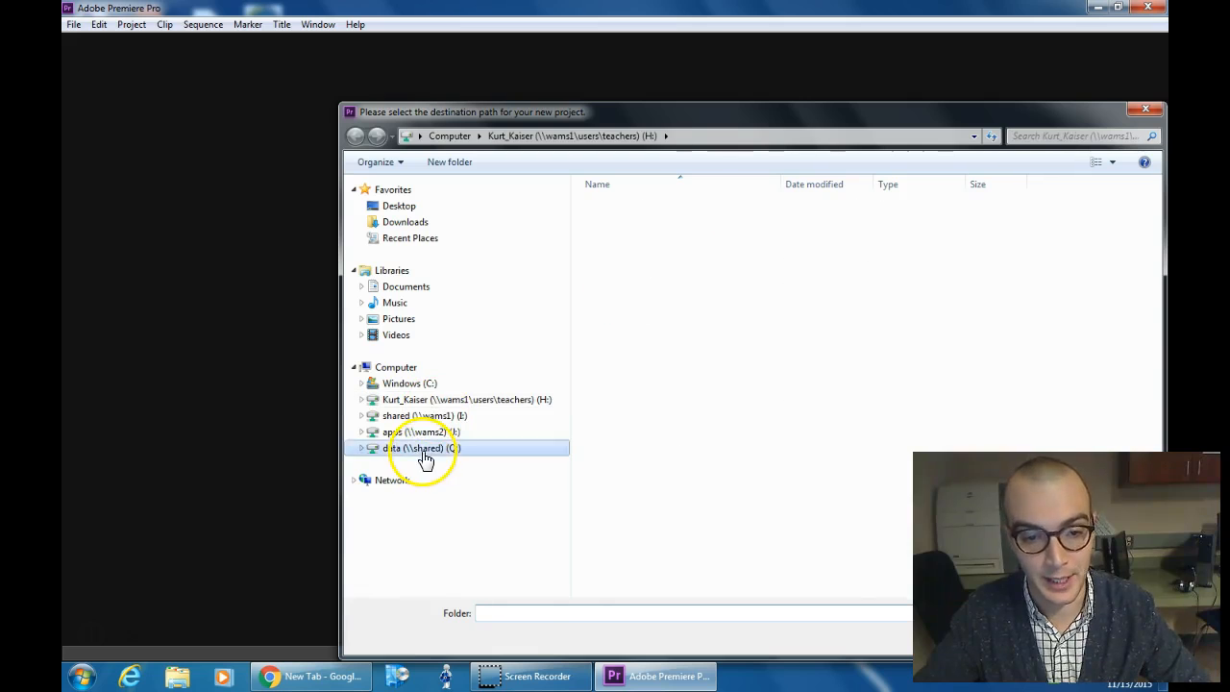
left_click(424, 401)
left_click_drag(640, 114, 467, 52)
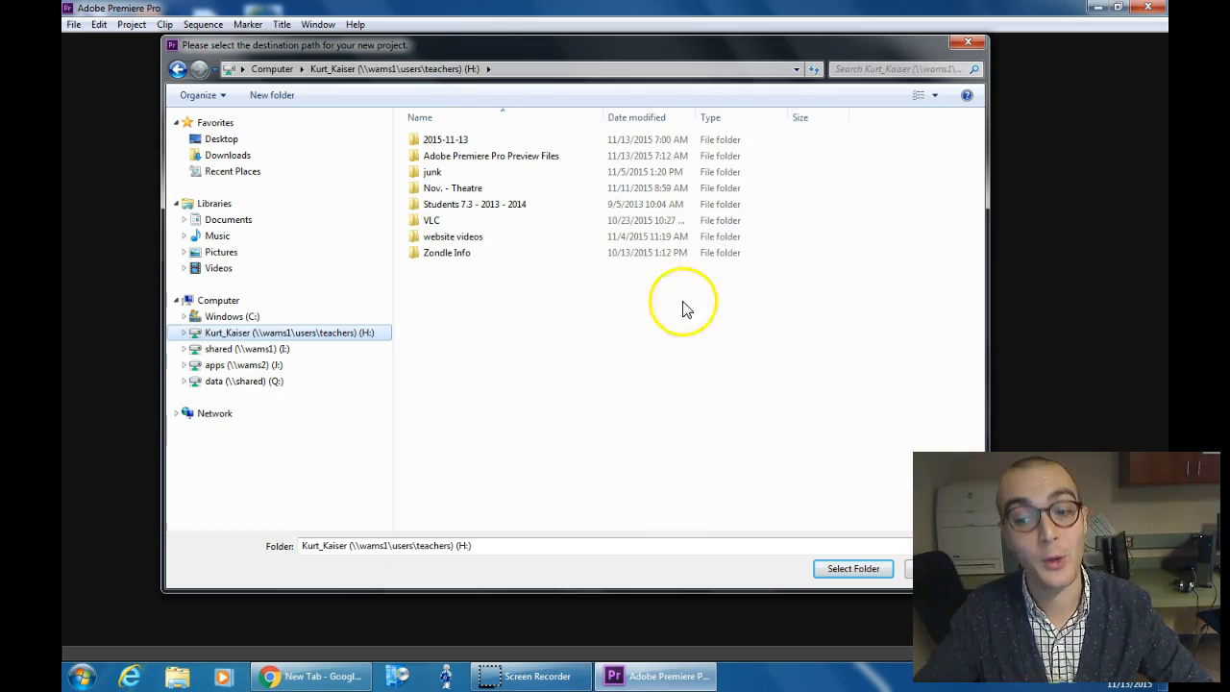
left_click(832, 574)
Step: Create the project with a DV-NTSC Widescreen 48kHz sequence named Sequence 01
left_click(595, 485)
left_click(713, 481)
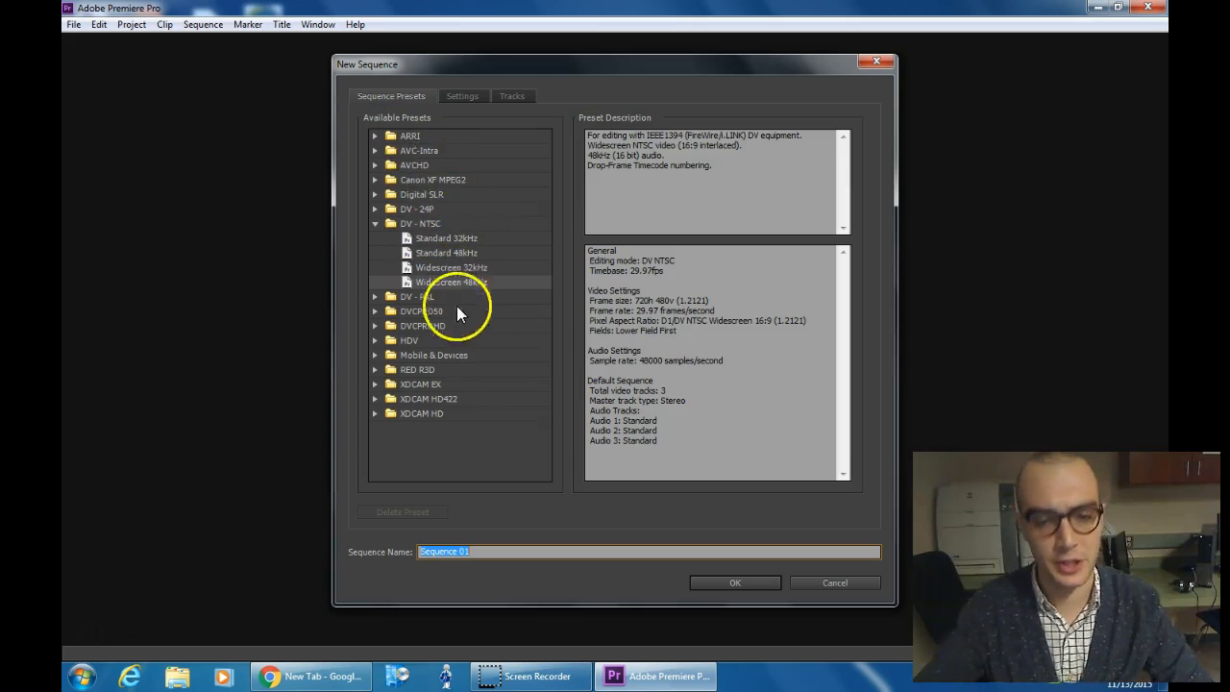
left_click(742, 581)
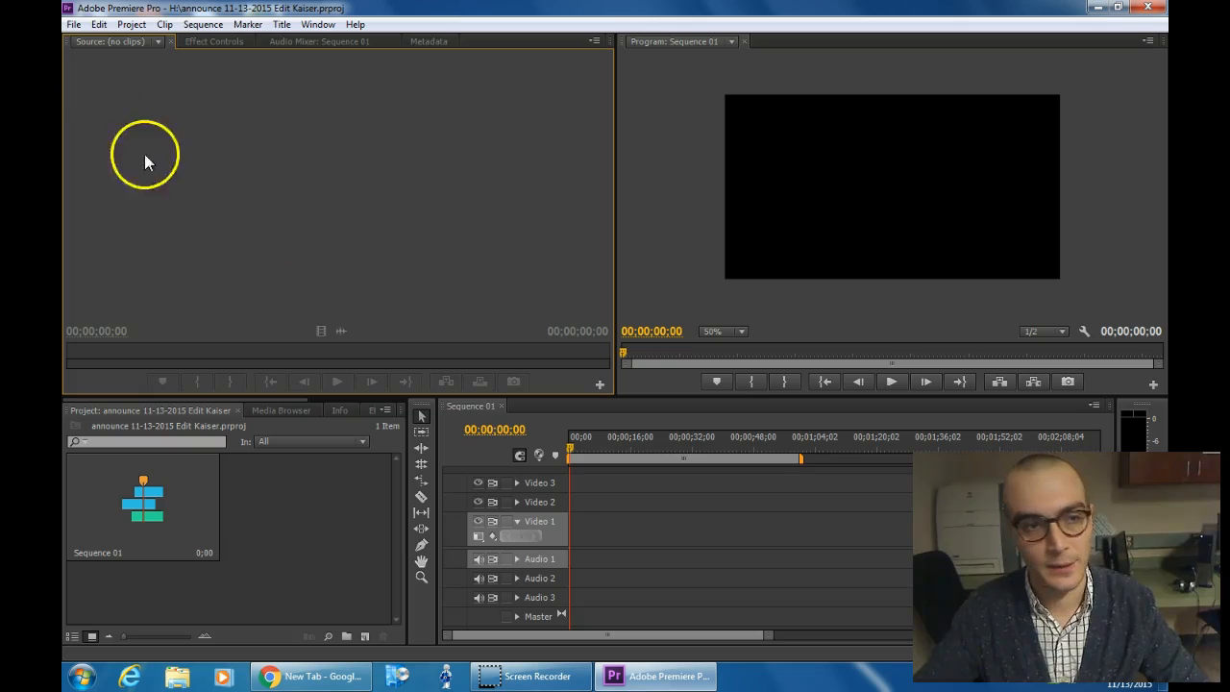
Step: Import VID00001.MP4 and VID00002.MP4 from the 2015-11-13 folder on the H: drive
left_click(73, 24)
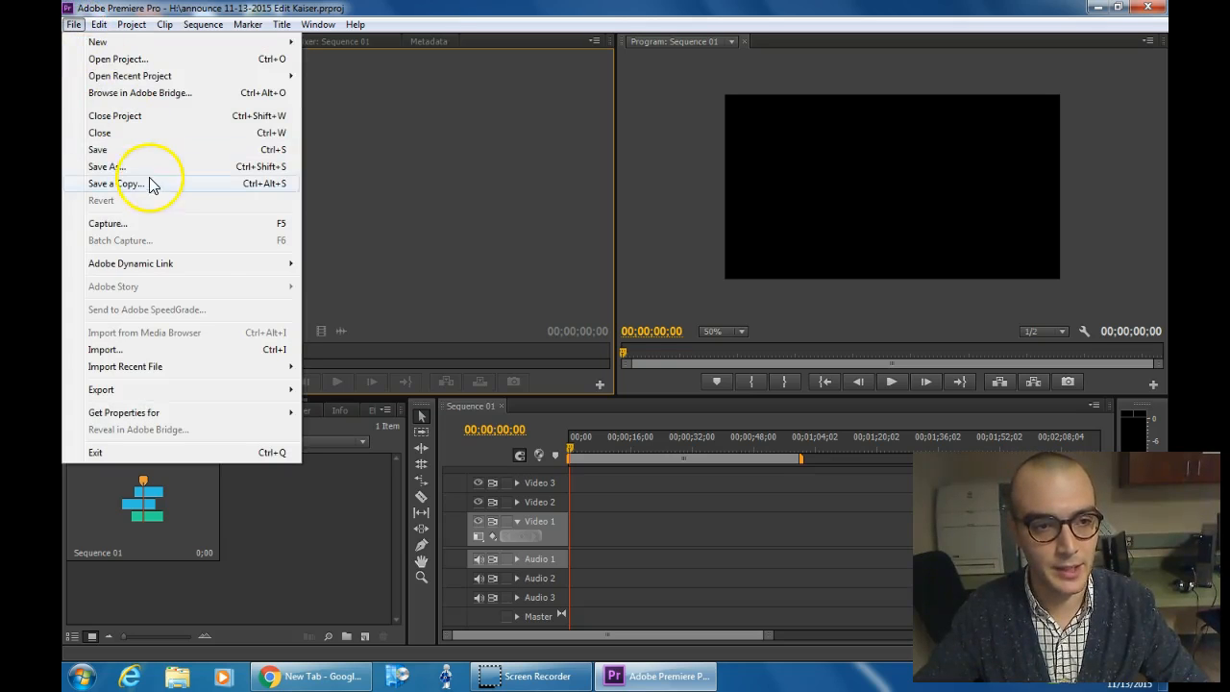
left_click(132, 348)
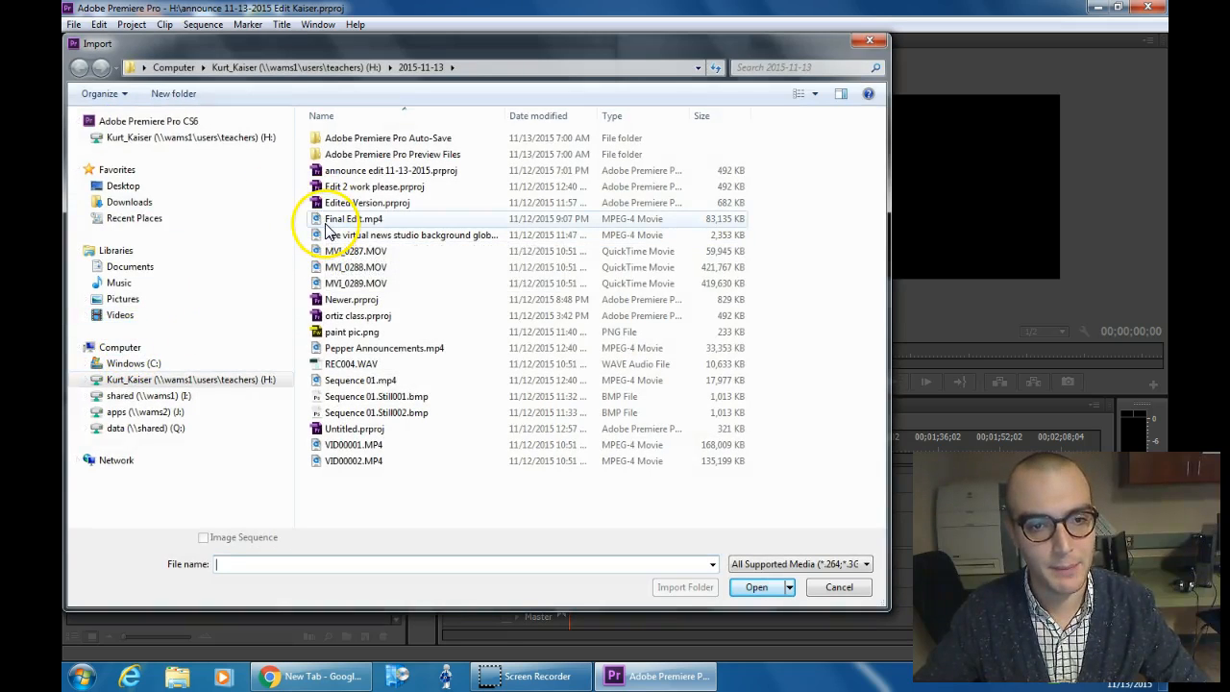
left_click(125, 380)
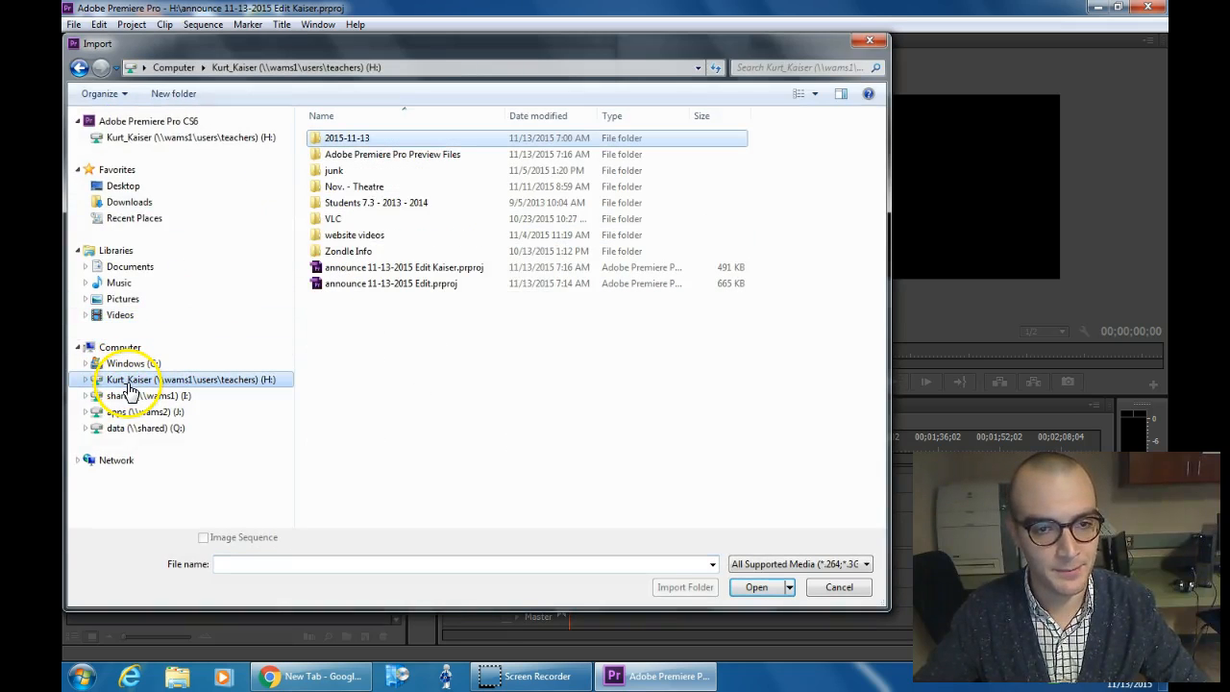
double_click(389, 142)
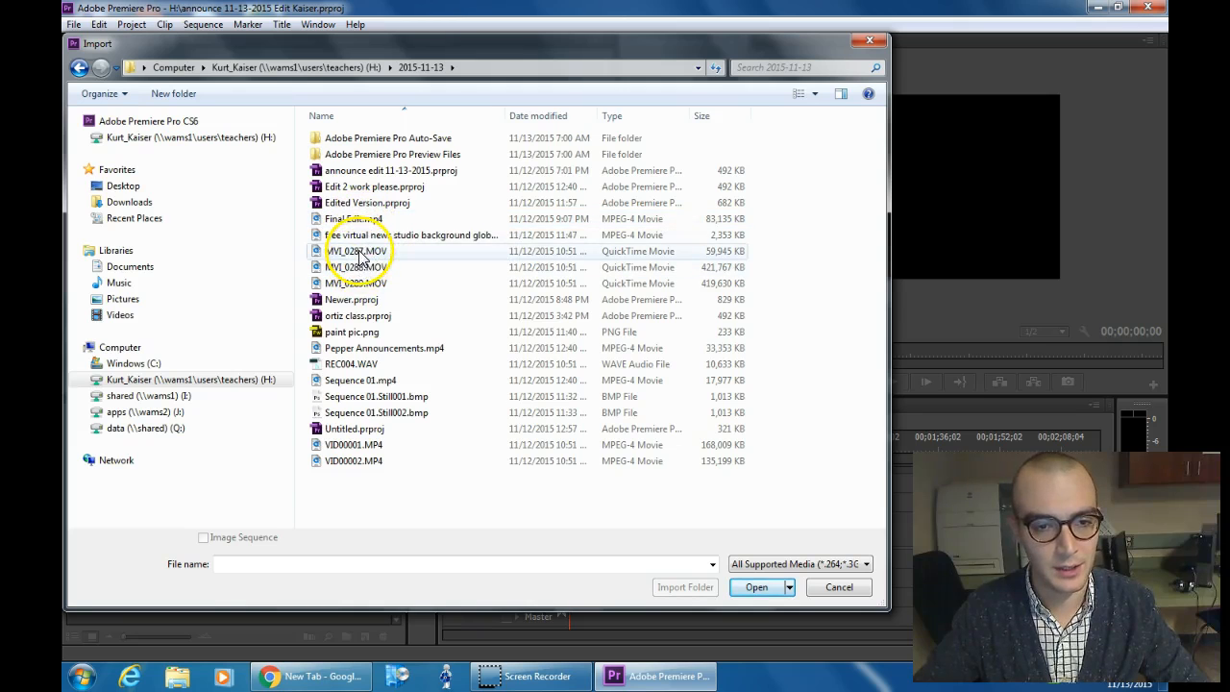
left_click(346, 448)
left_click(348, 462, "shift")
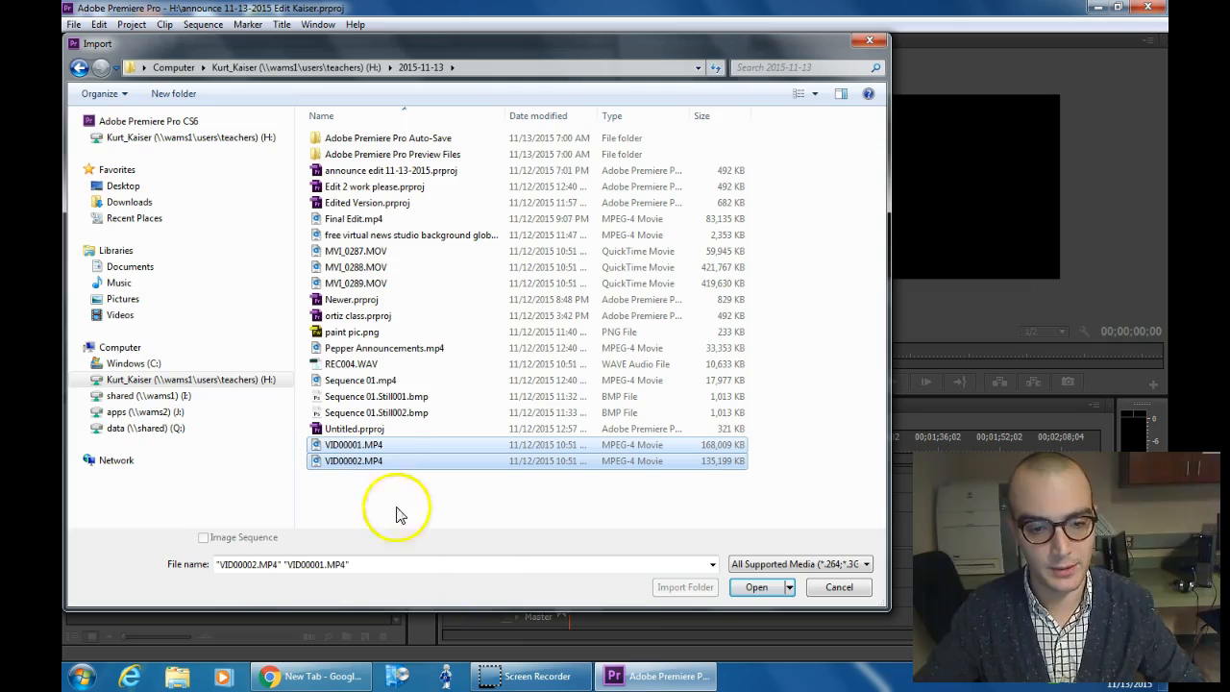
left_click_drag(375, 488, 309, 448)
left_click(756, 587)
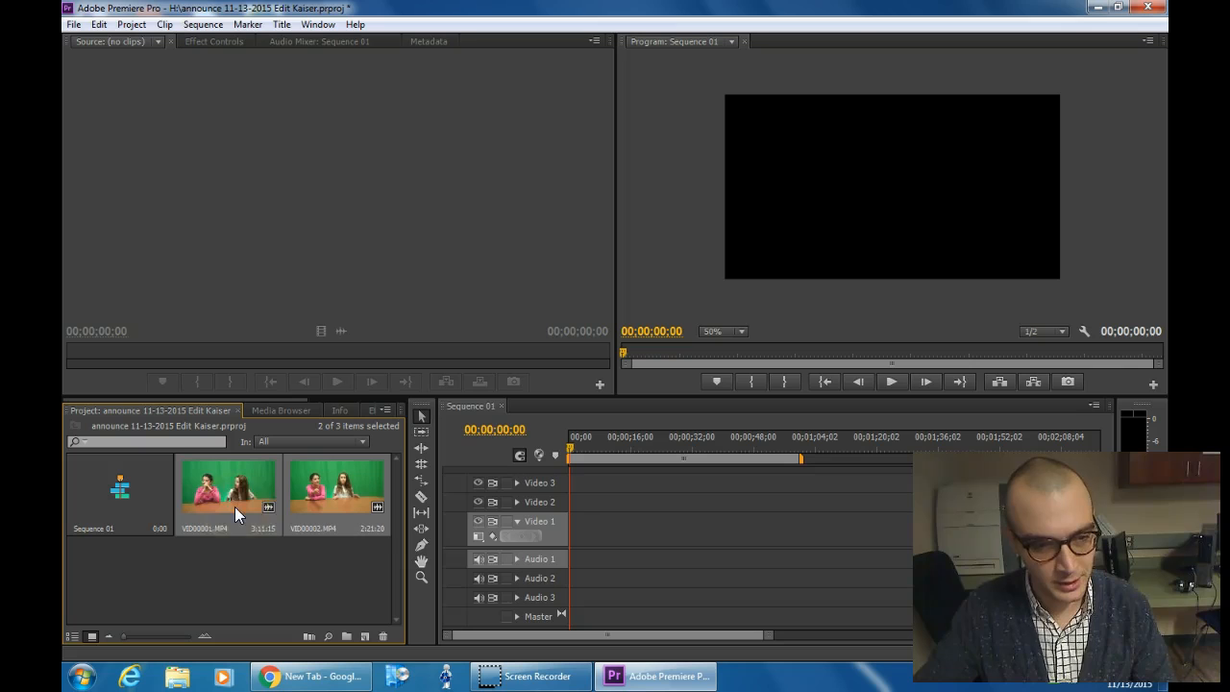
Step: Place both clips at the start of Video 1 with the sequence settings changed to match, and expand and heighten the Audio 1 track
left_click_drag(207, 483, 553, 534)
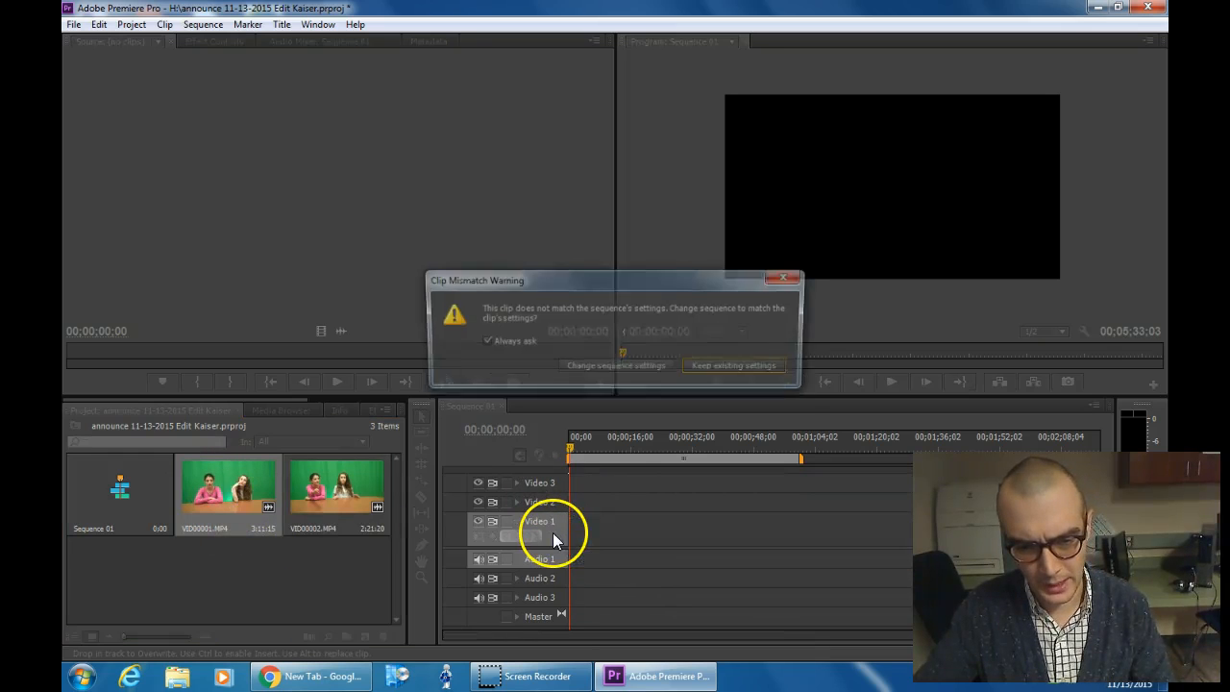
left_click(587, 367)
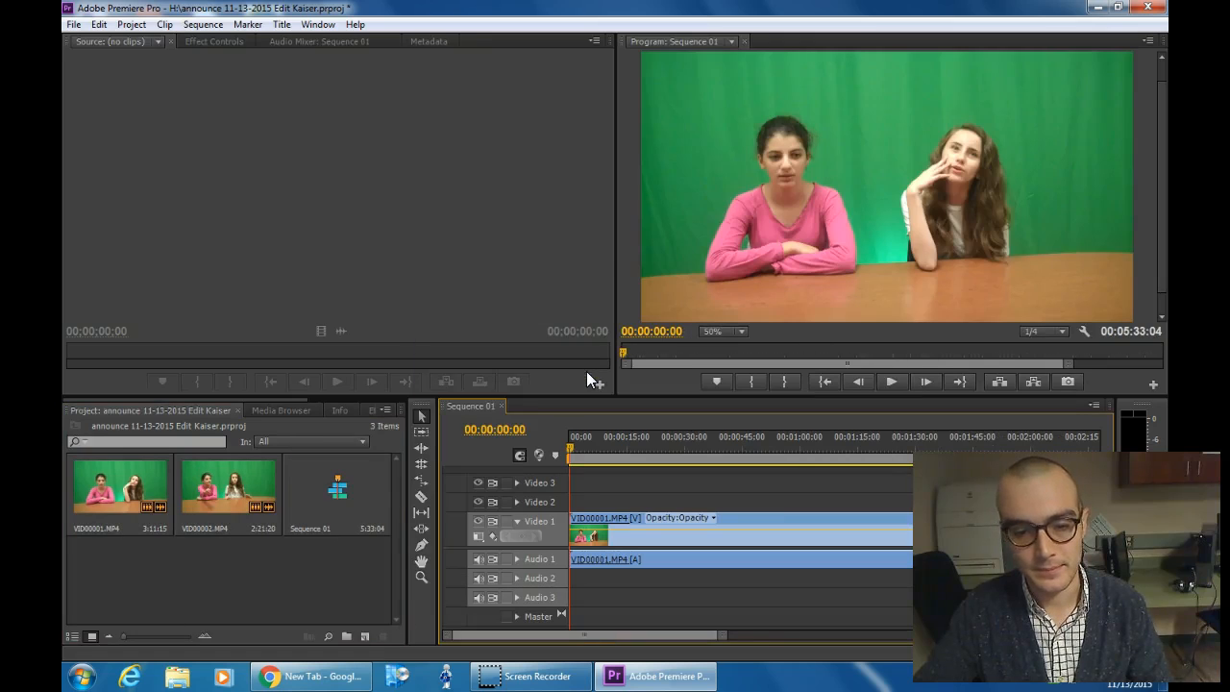
left_click(515, 560)
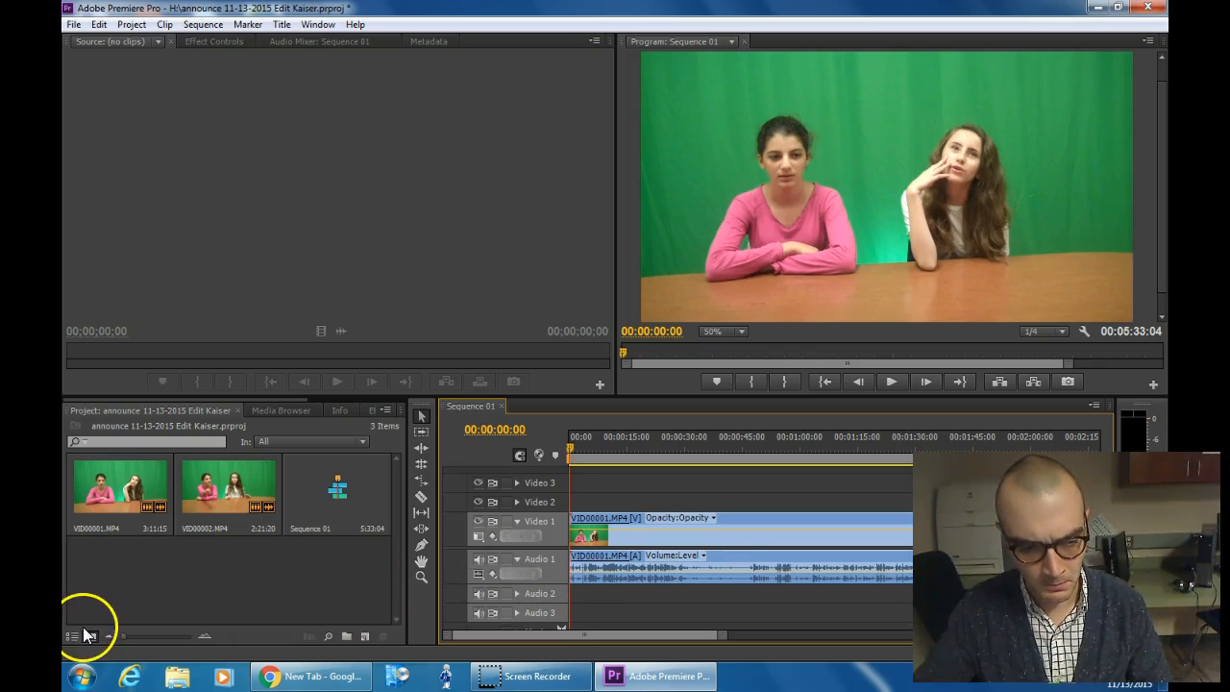
left_click_drag(549, 583, 548, 622)
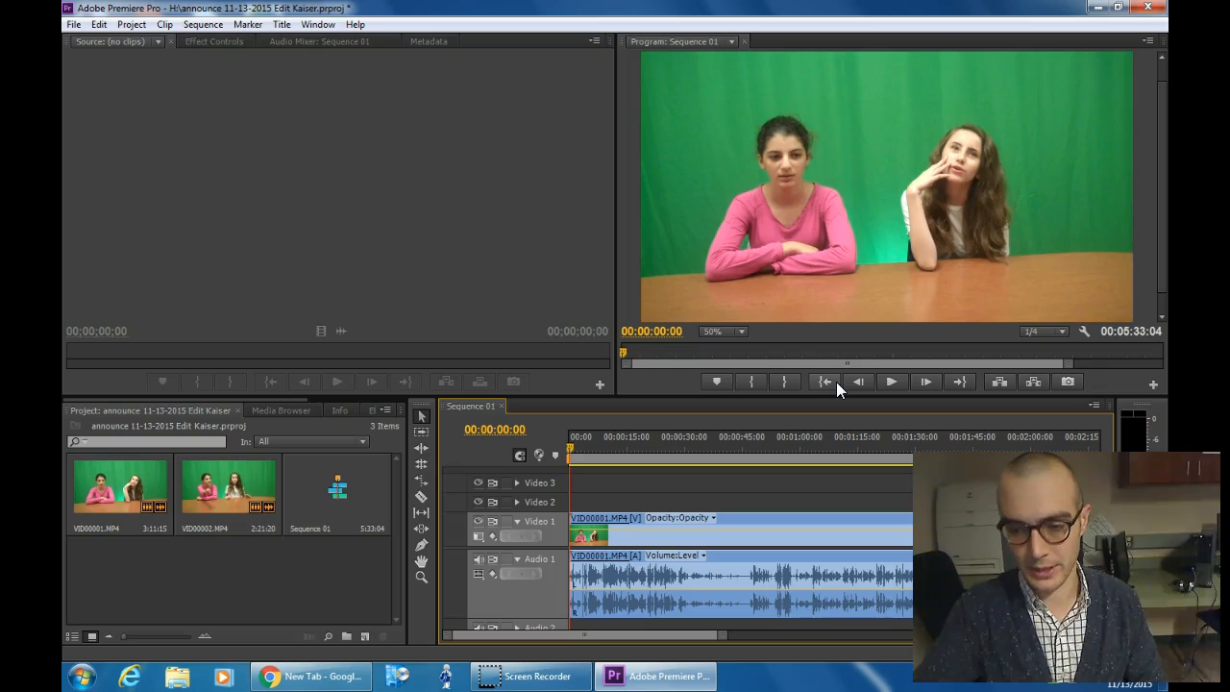
Step: Play the opening of the sequence and stop at about seven seconds
left_click(900, 382)
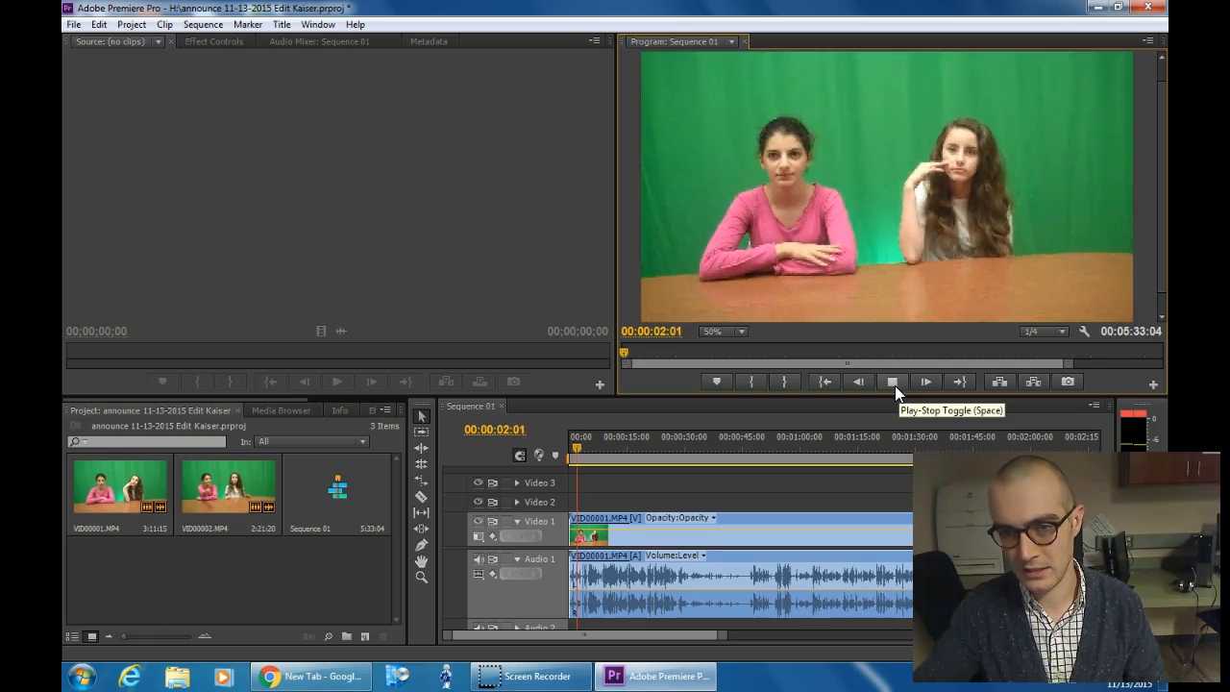
left_click(879, 384)
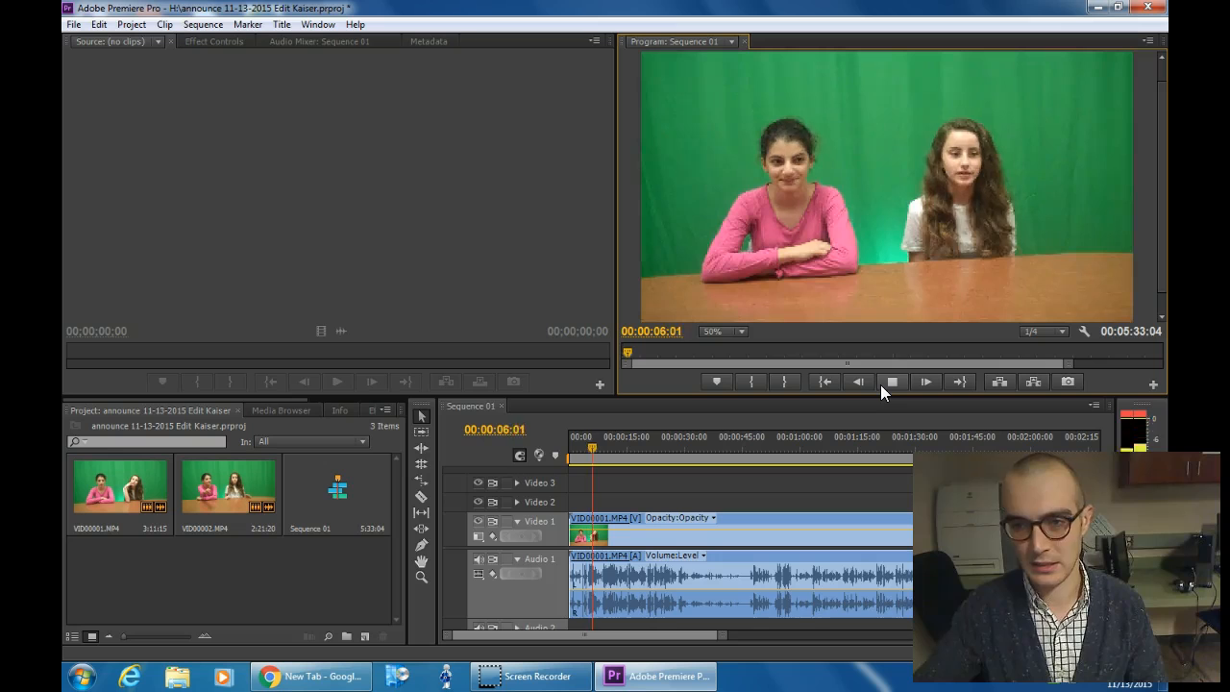
left_click(886, 383)
left_click_drag(720, 637, 663, 642)
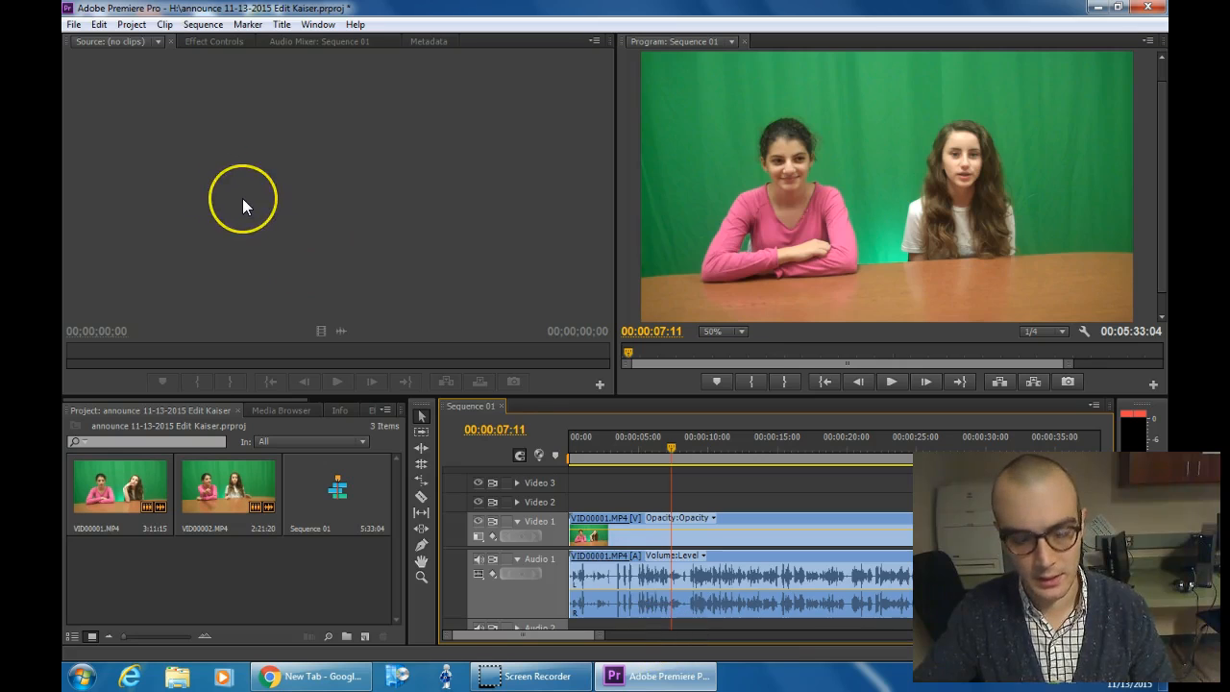
Step: Save the project and configure Auto Save to save projects every 4 minutes
left_click(74, 25)
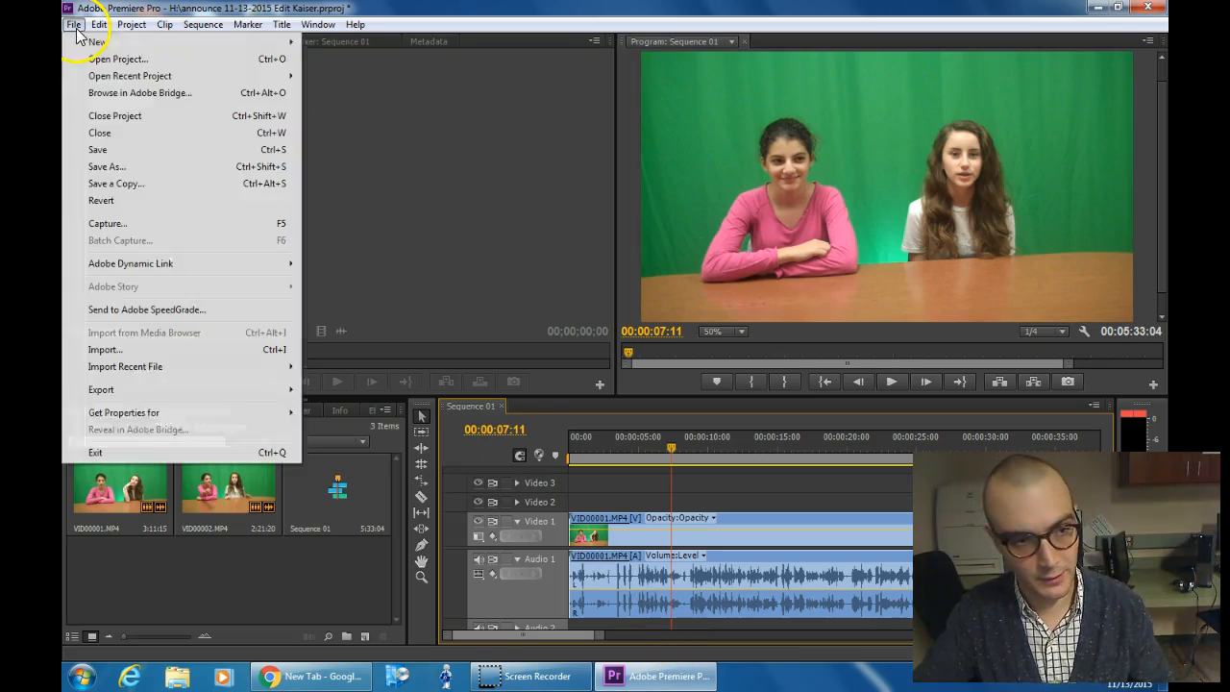
left_click(98, 152)
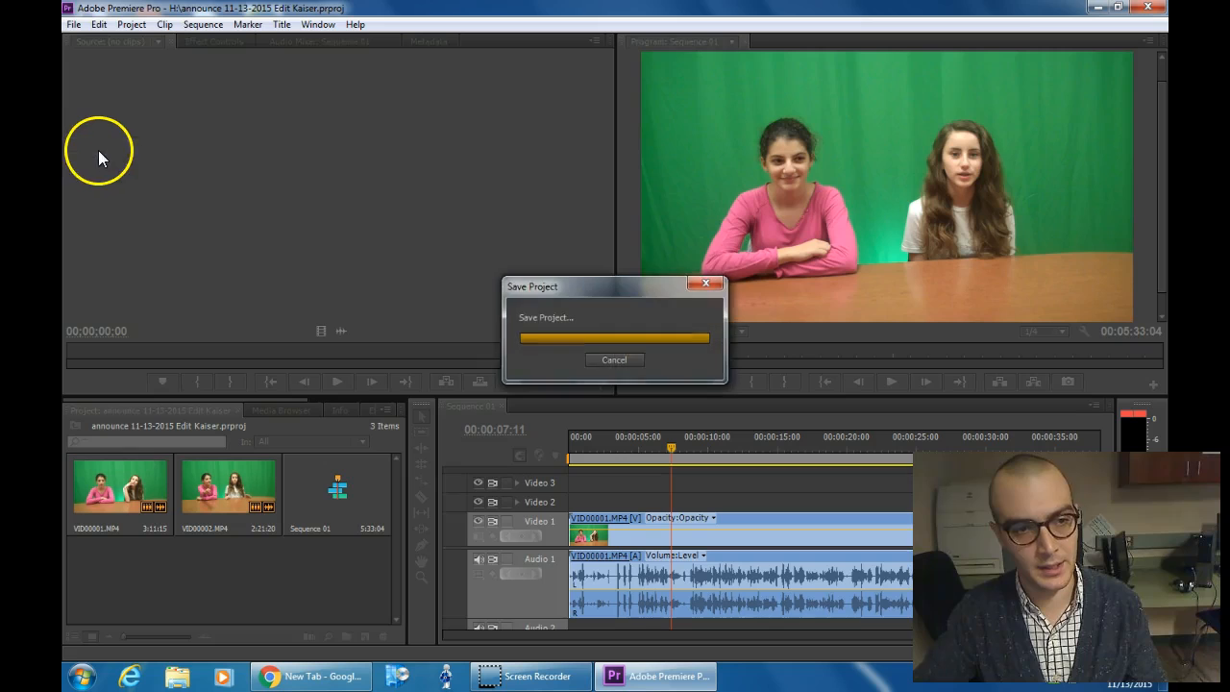
left_click(99, 25)
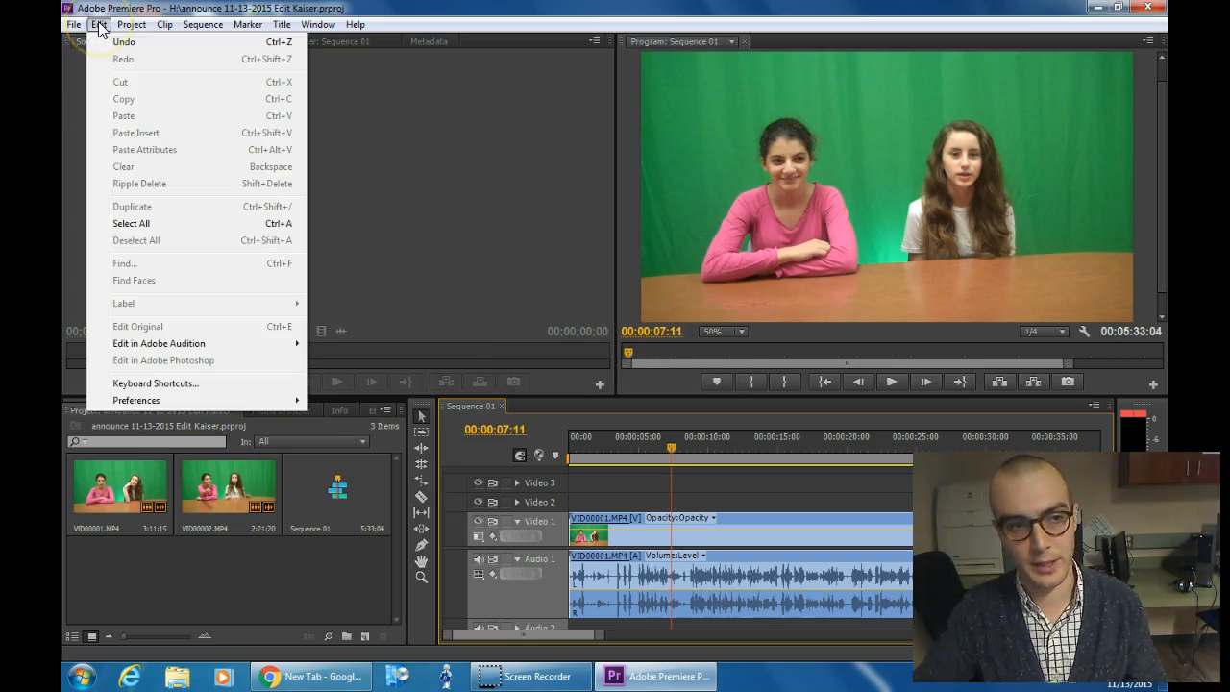
mouse_move(173, 400)
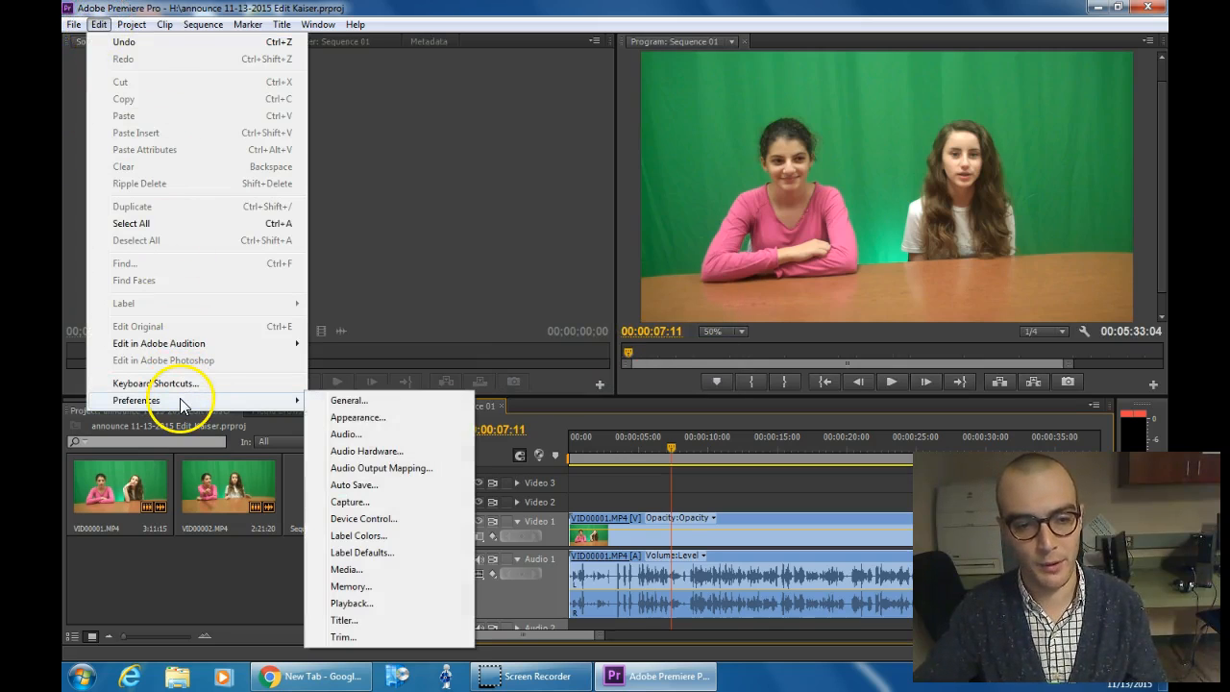
left_click(356, 484)
double_click(623, 182)
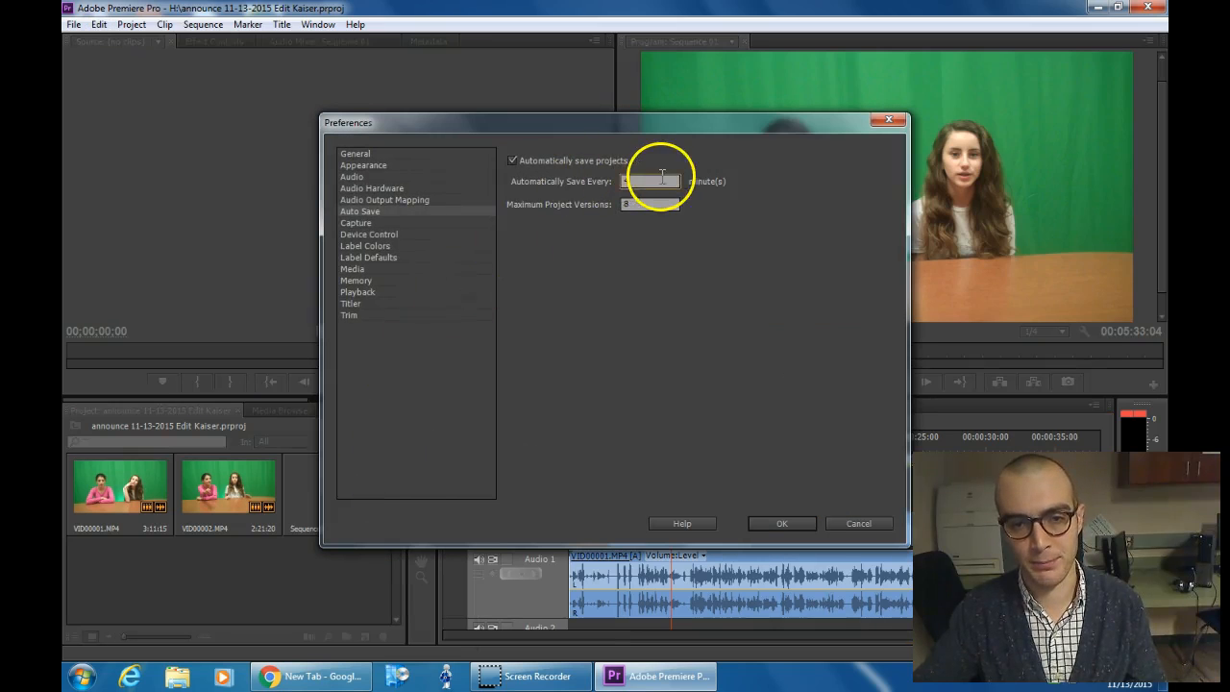
left_click(782, 523)
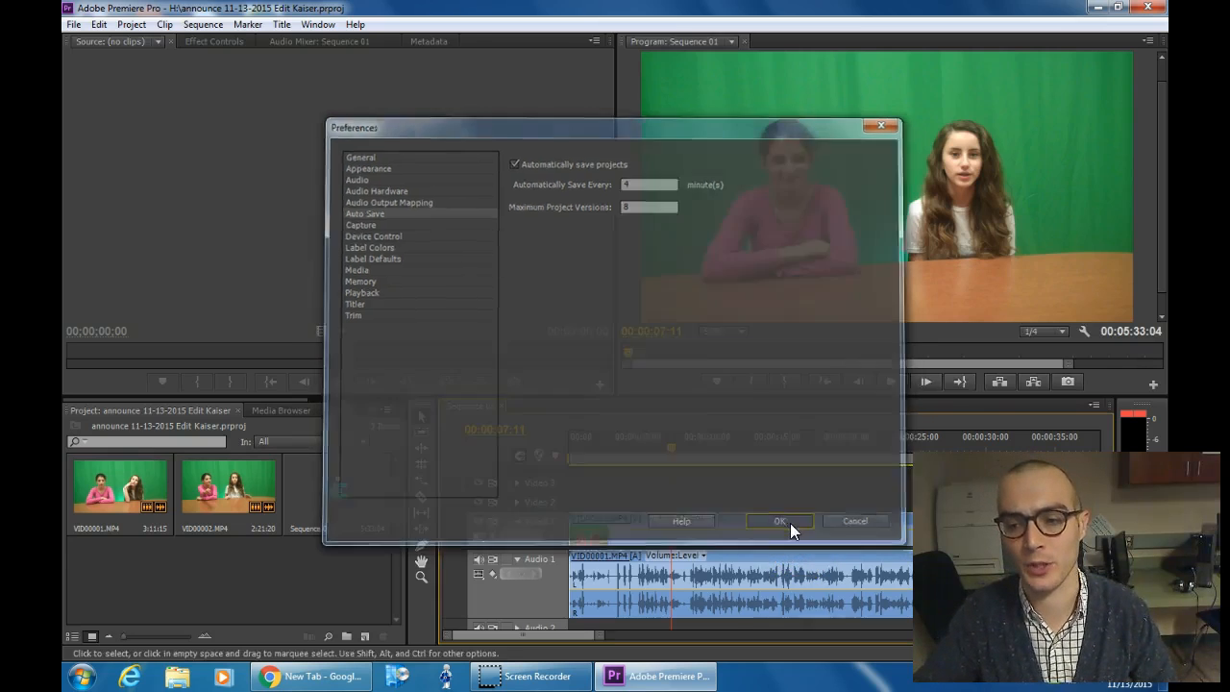
Step: Check the playback resolution options of the Program monitor
left_click(1041, 334)
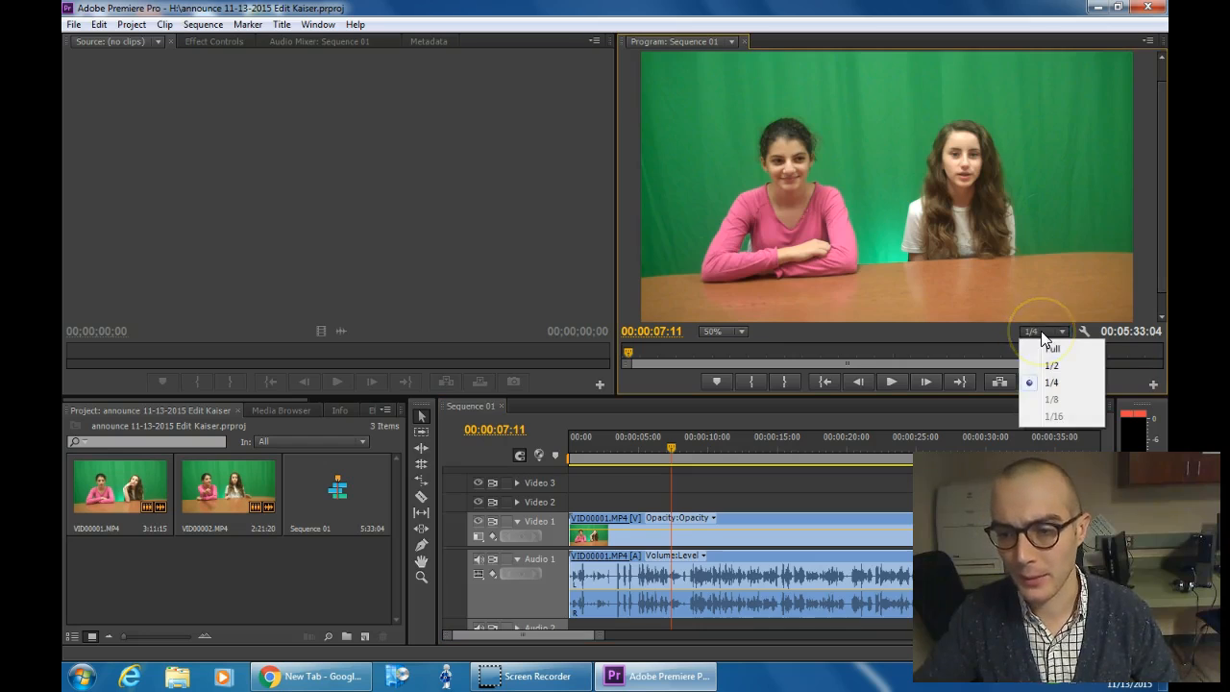
left_click(1051, 382)
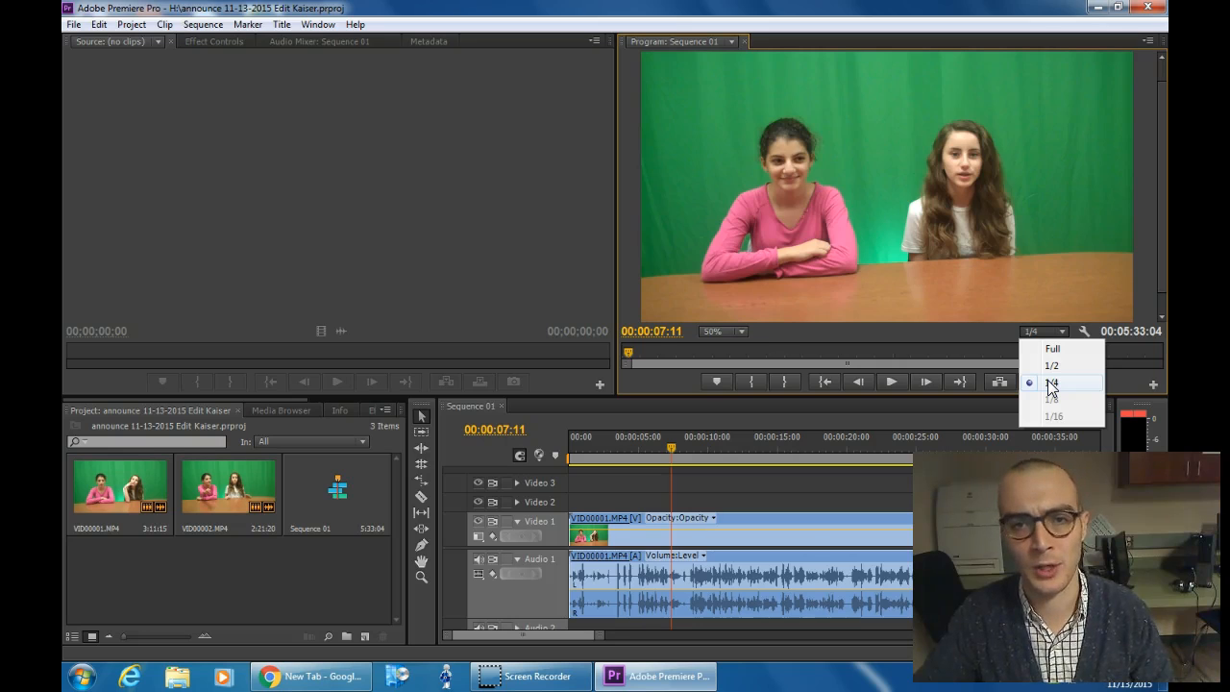
left_click(682, 374)
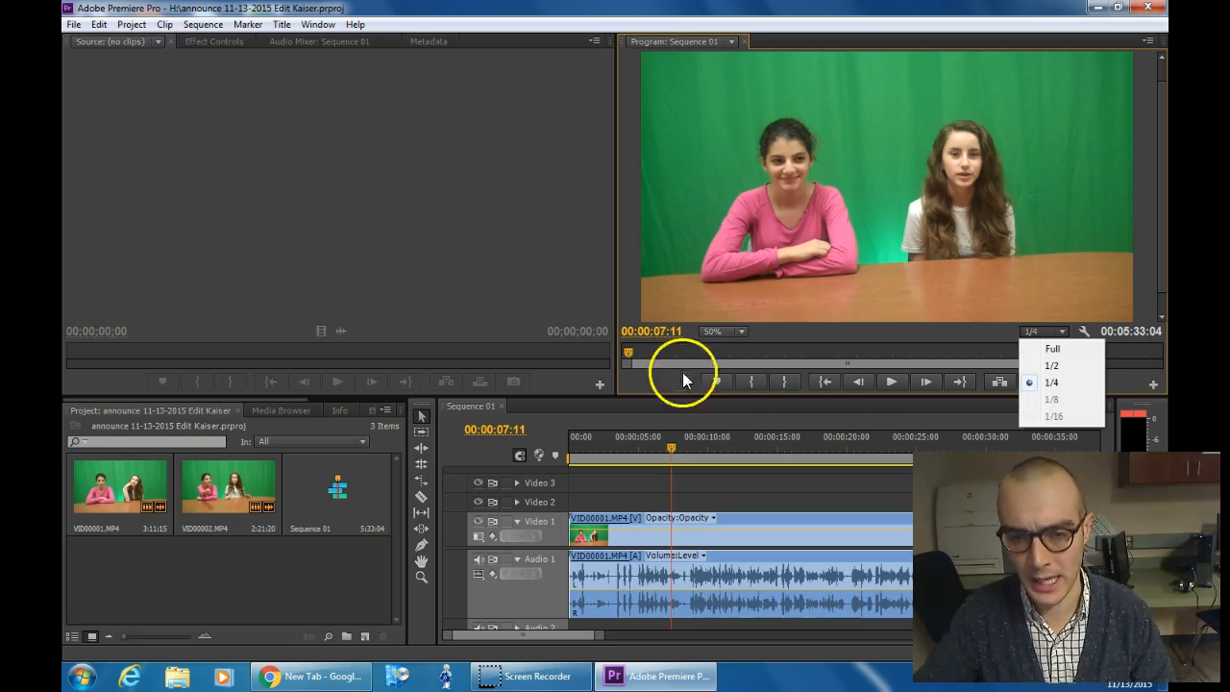
left_click(553, 278)
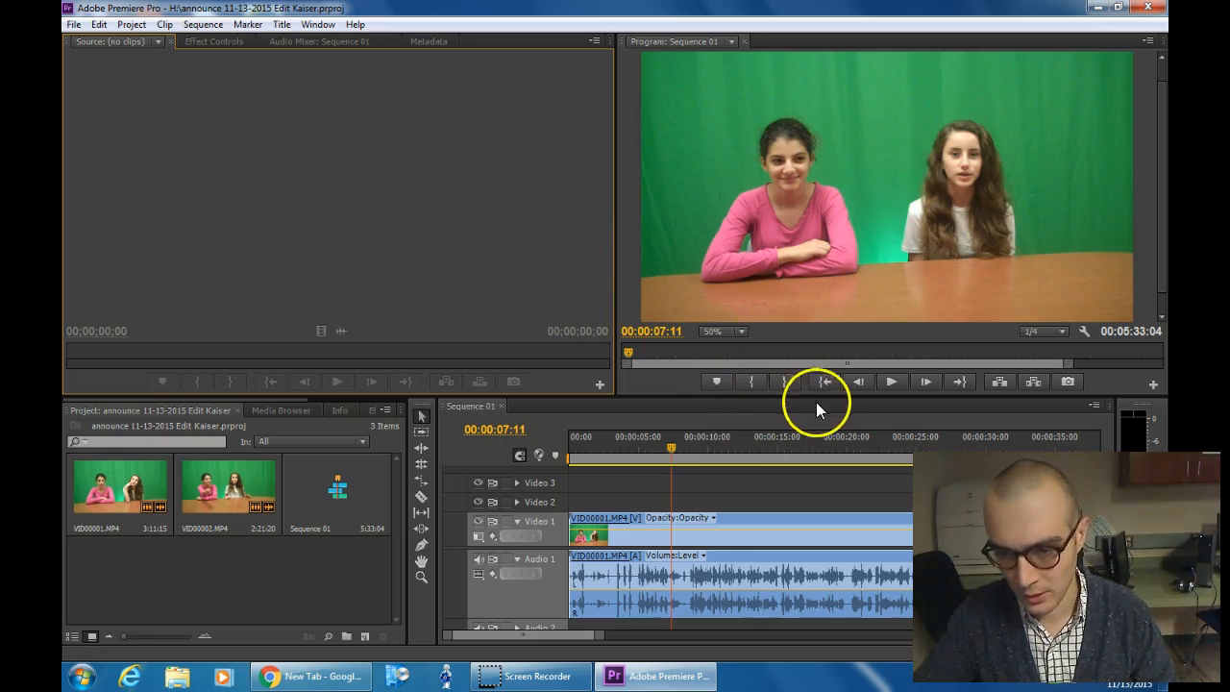
Step: Split VID00001.MP4 at 00:00:03:05 on the timeline with the Razor tool, and return to the Selection tool
left_click(891, 383)
left_click(892, 382)
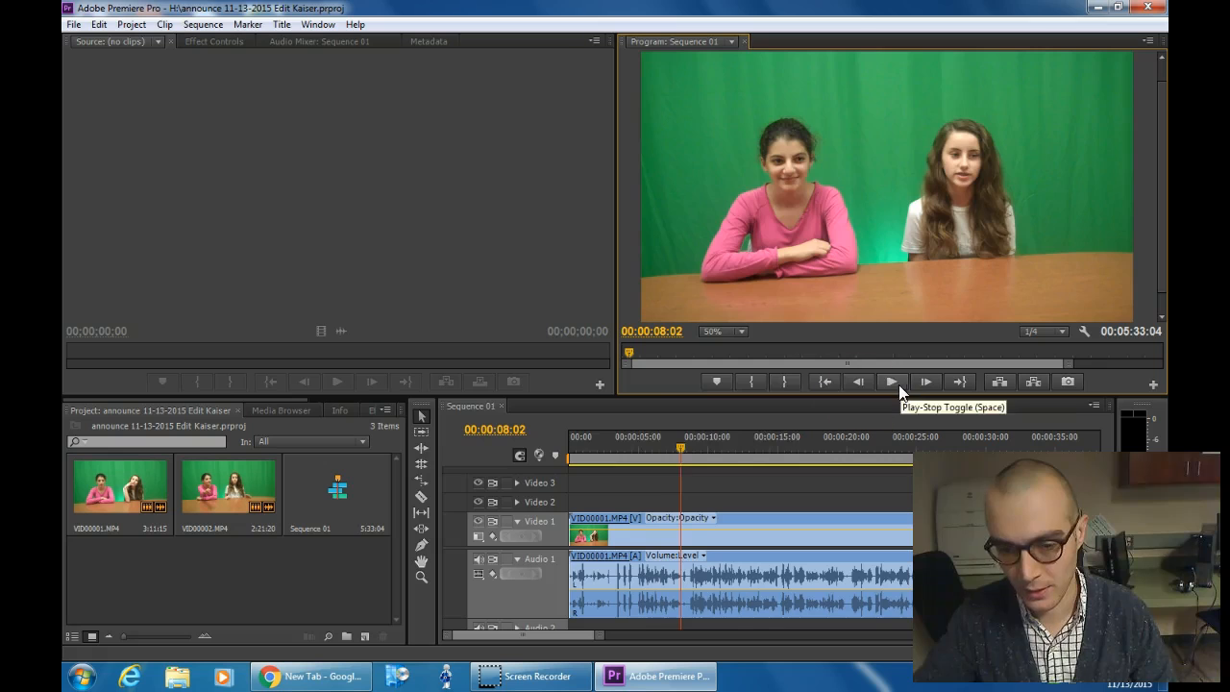
mouse_move(611, 450)
left_mouse_down()
mouse_move(622, 451)
mouse_move(612, 452)
left_mouse_up()
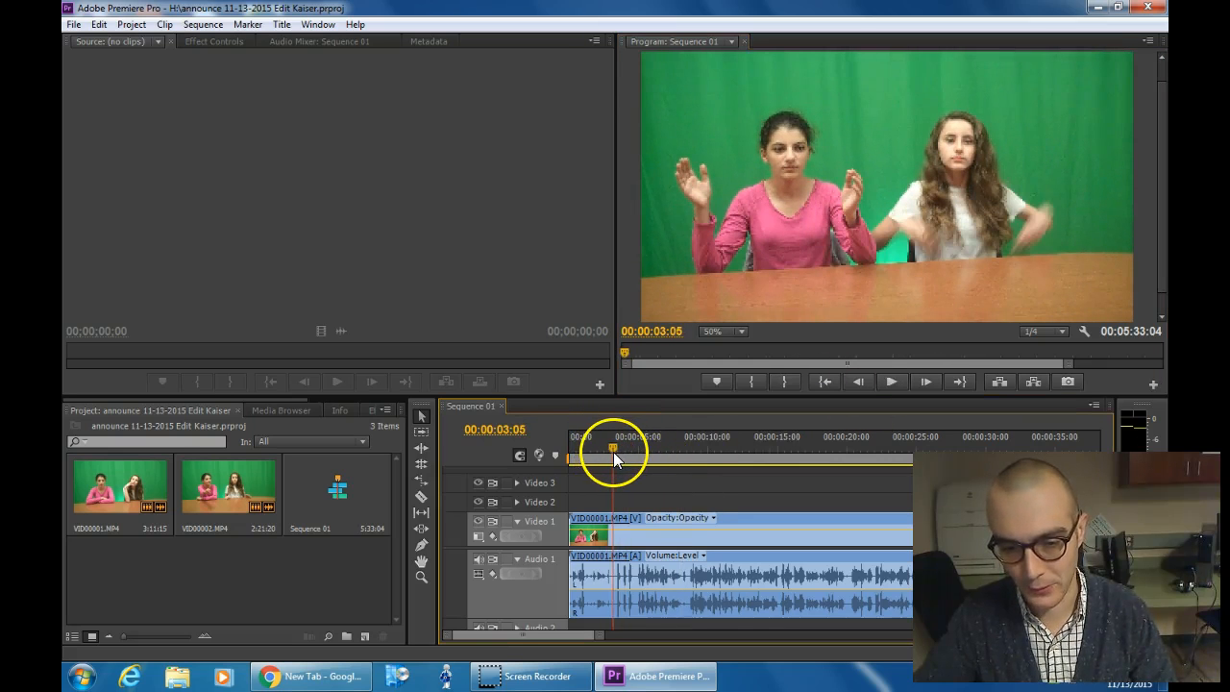
left_click(422, 495)
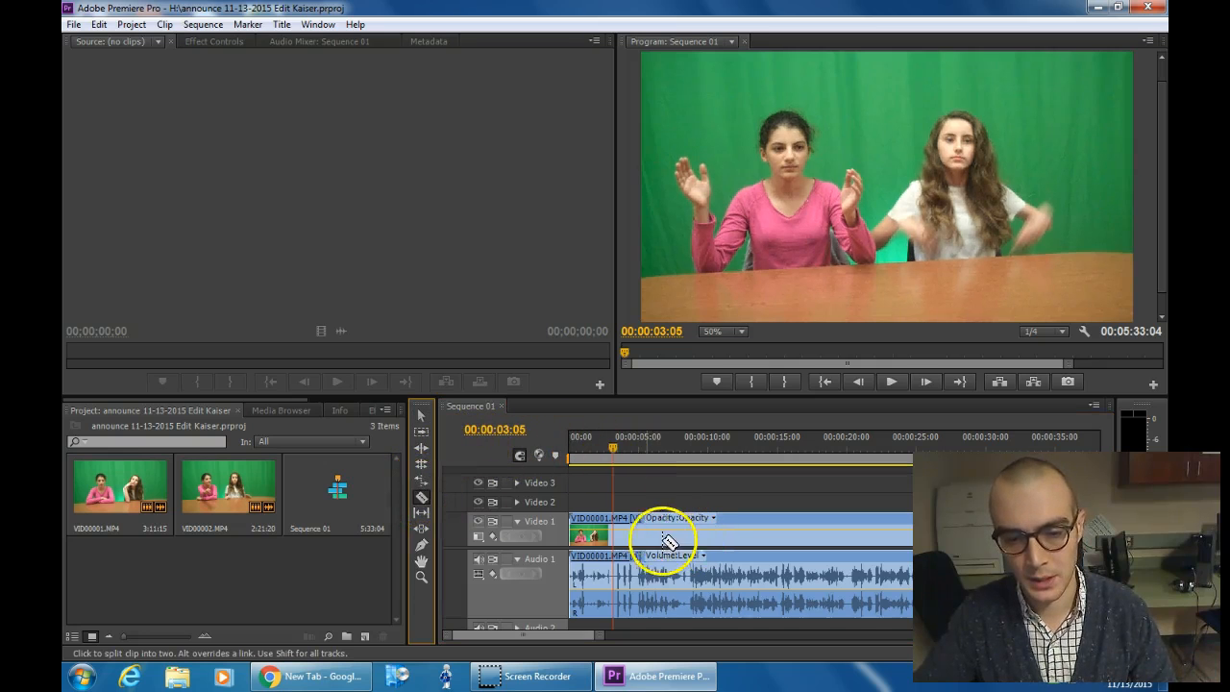
left_click(619, 543)
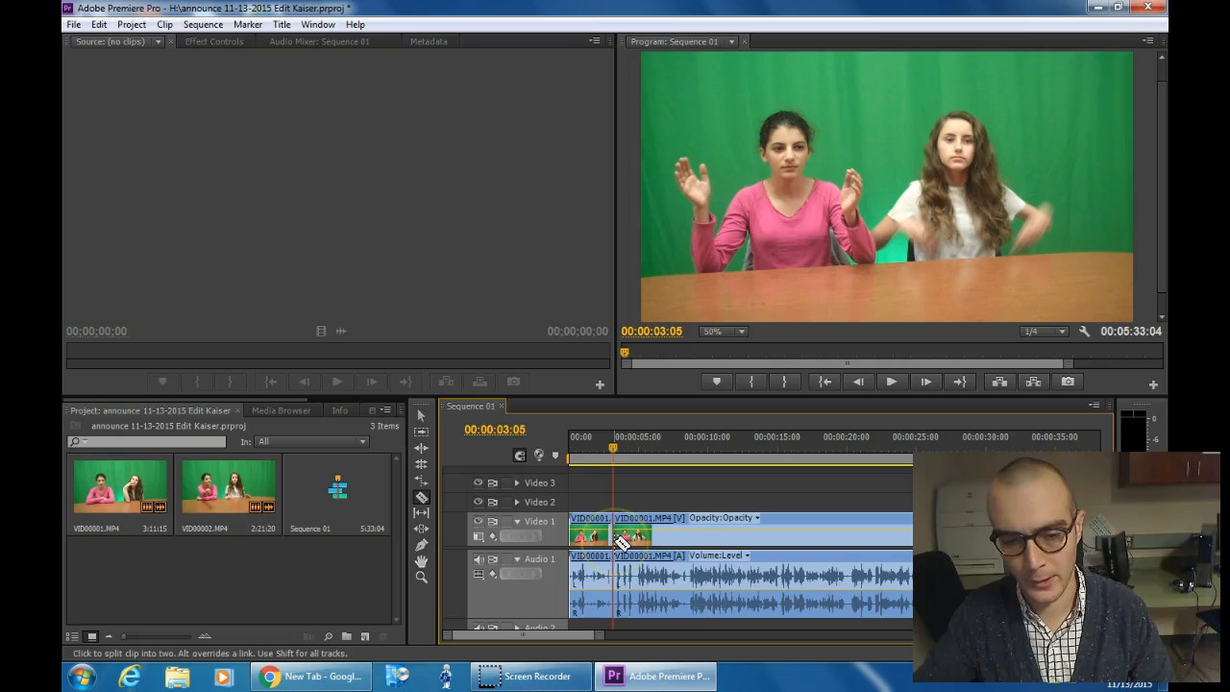
left_click(420, 417)
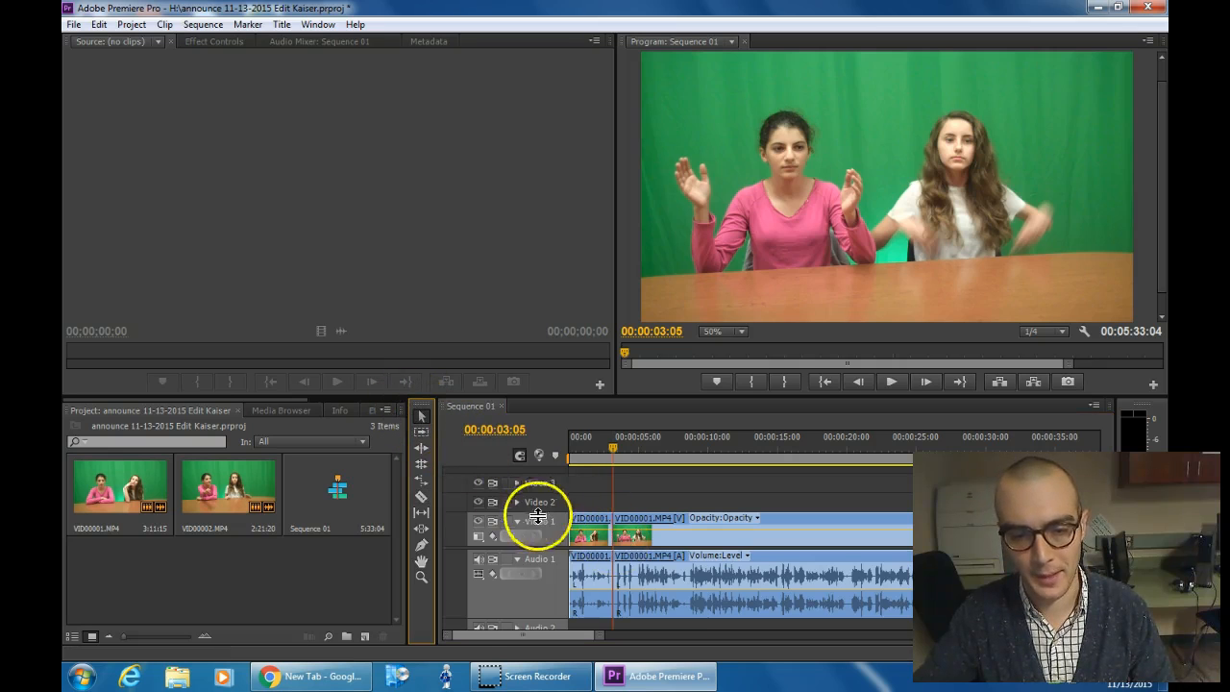
Step: Clear the first segment of VID00001.MP4 before the cut and ripple delete the gap it leaves
left_click(589, 532)
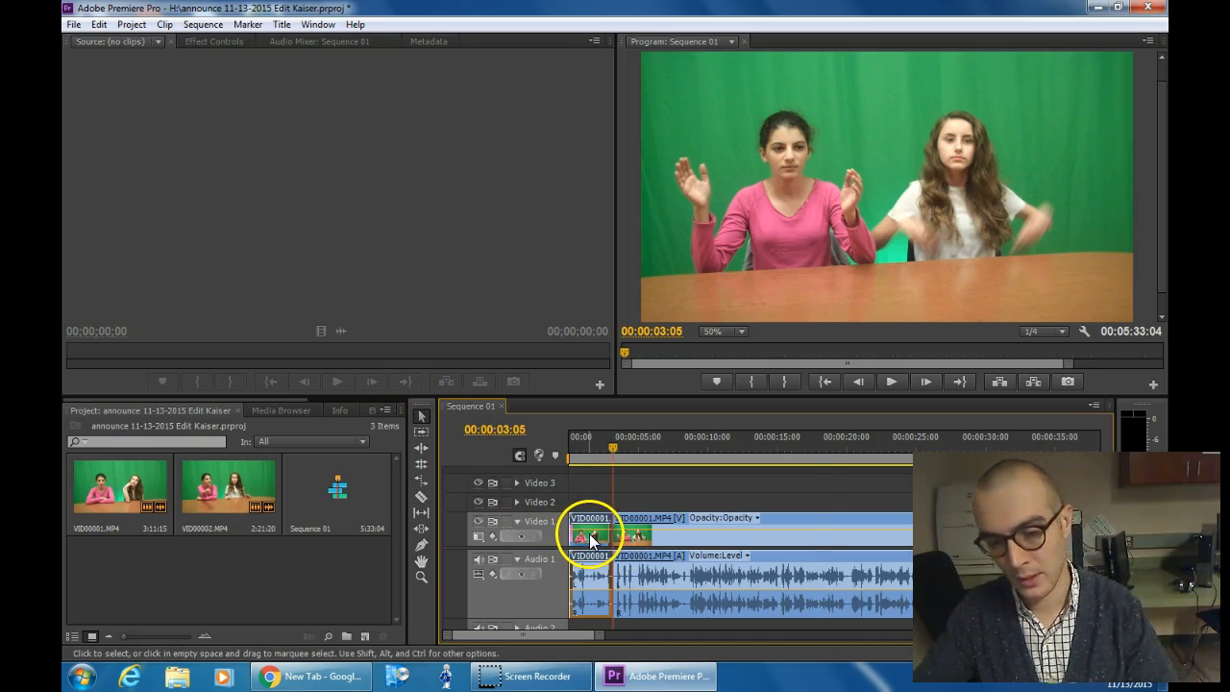
right_click(589, 533)
left_click(637, 135)
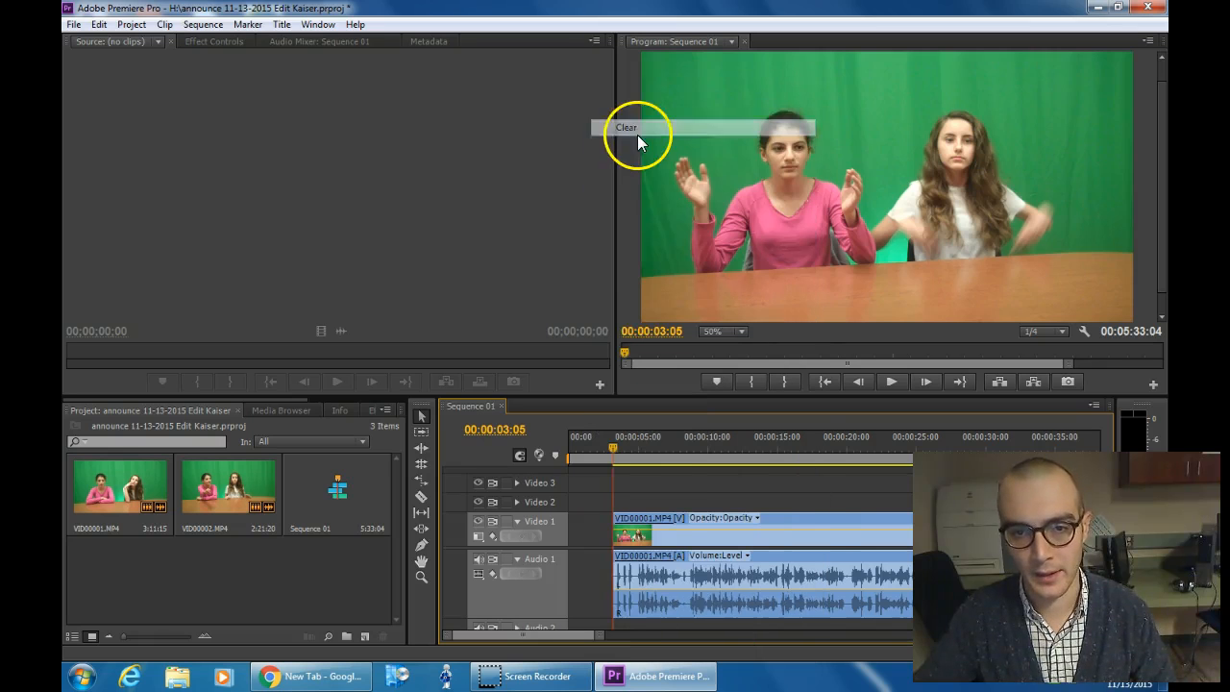
right_click(587, 519)
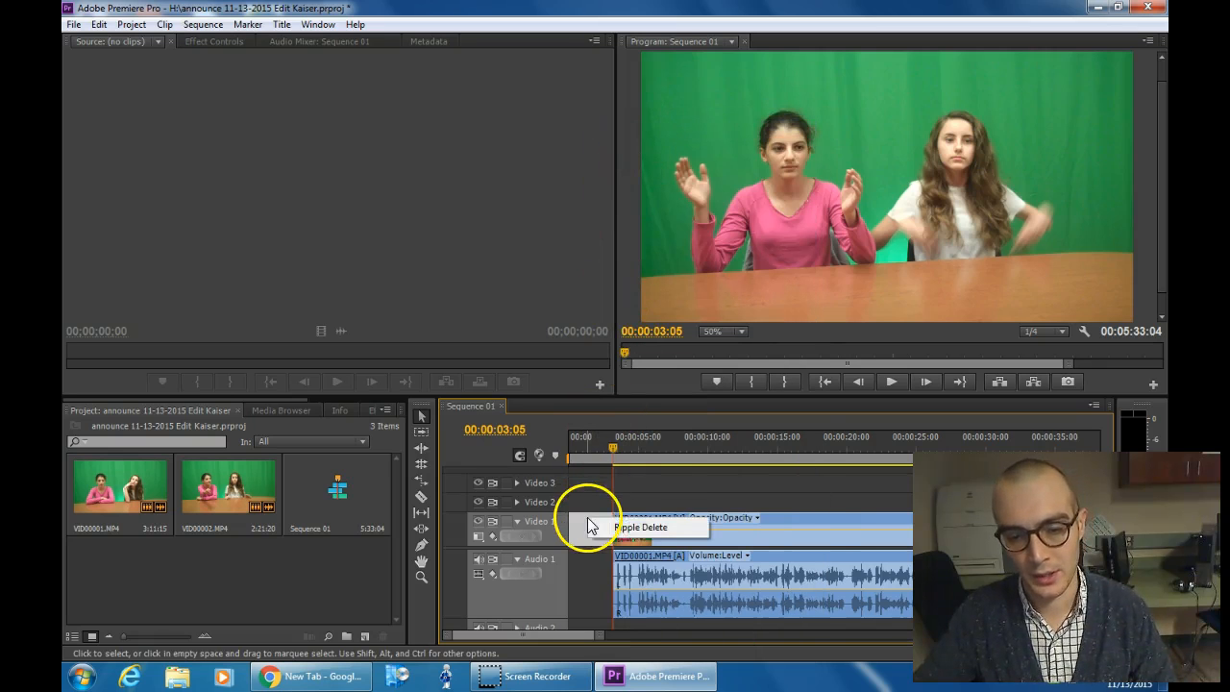
left_click(638, 527)
Step: Play the sequence from the start, go back to about five seconds and replay that passage up to 00:00:06:09
left_click_drag(615, 450, 566, 462)
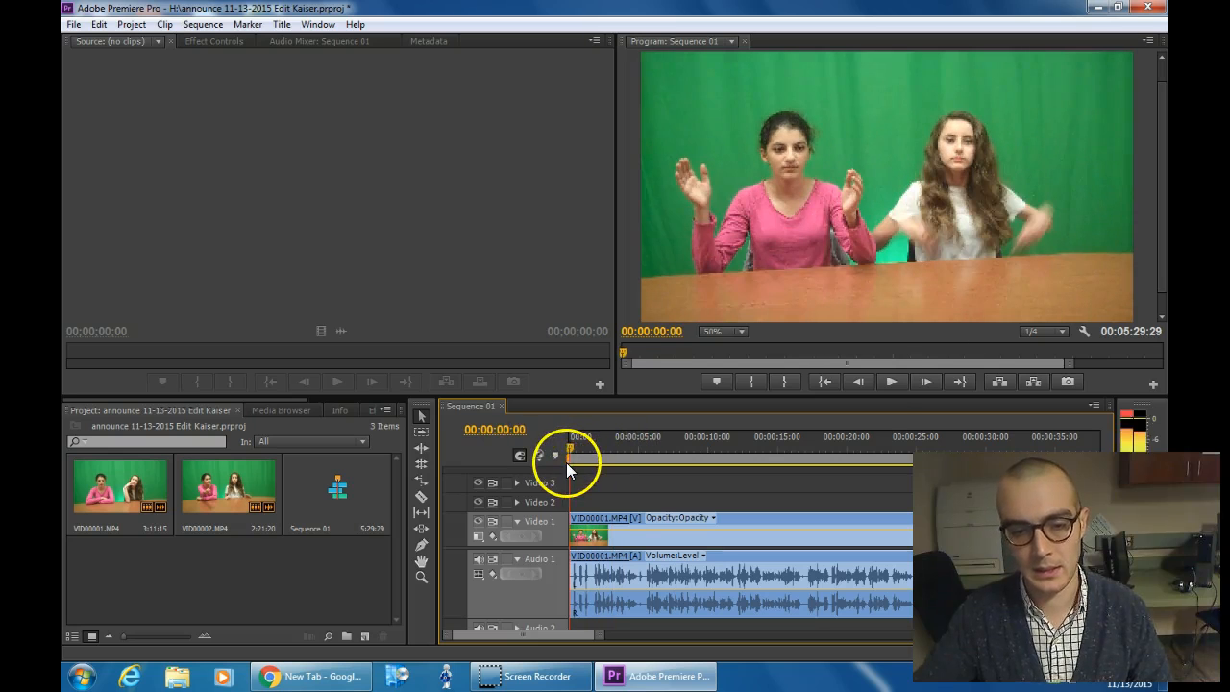
left_click(892, 381)
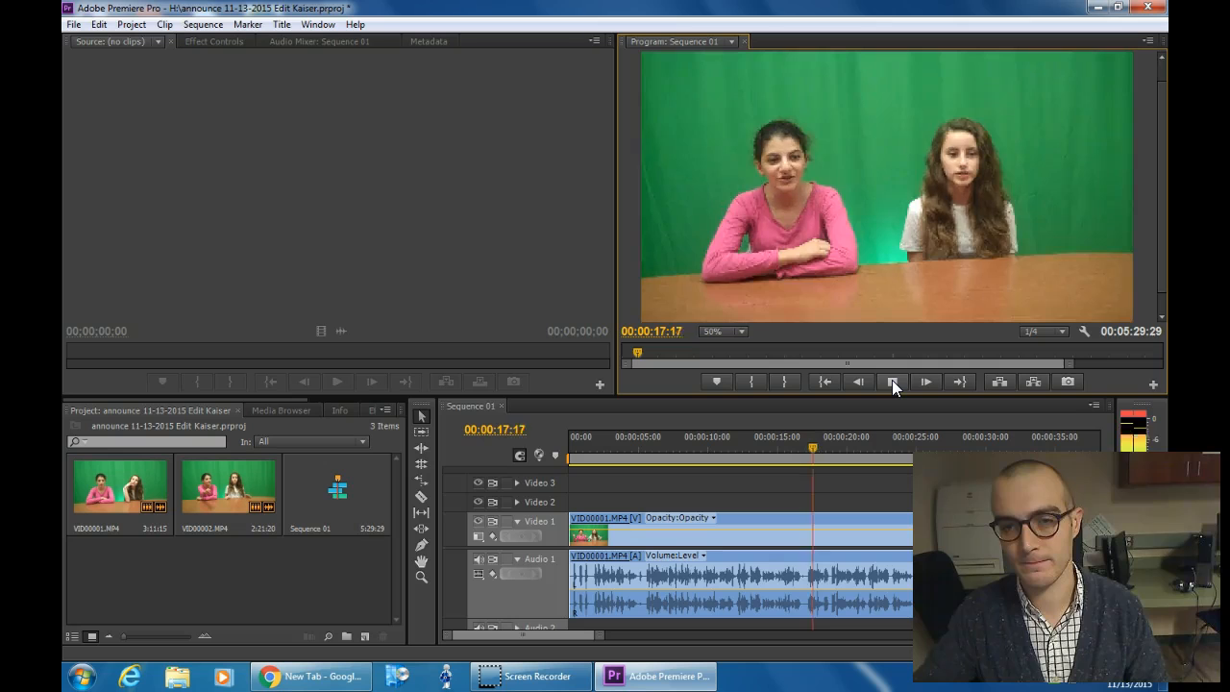
left_click(892, 382)
left_click_drag(834, 454, 652, 501)
left_click(891, 382)
left_click(890, 381)
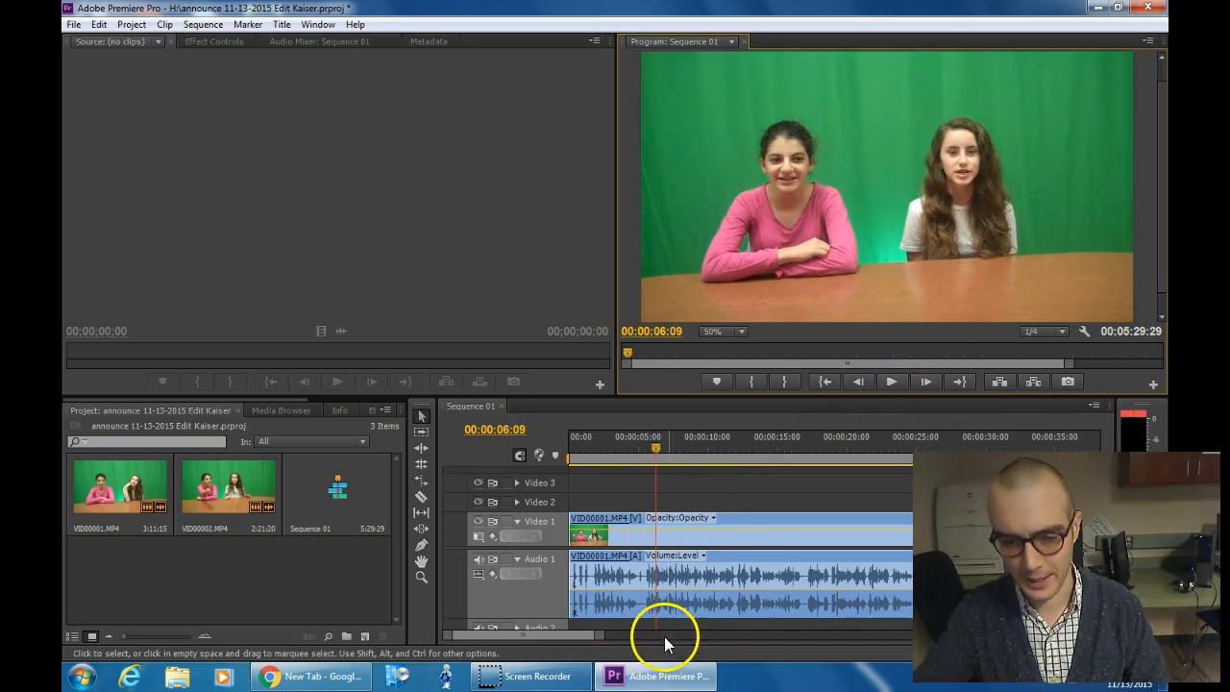
Step: Locate the start of the speech in the audio waveform, split VID00001.MP4 at 00:00:05:09 with the Razor tool, and return to the Selection tool
left_click_drag(596, 636, 556, 640)
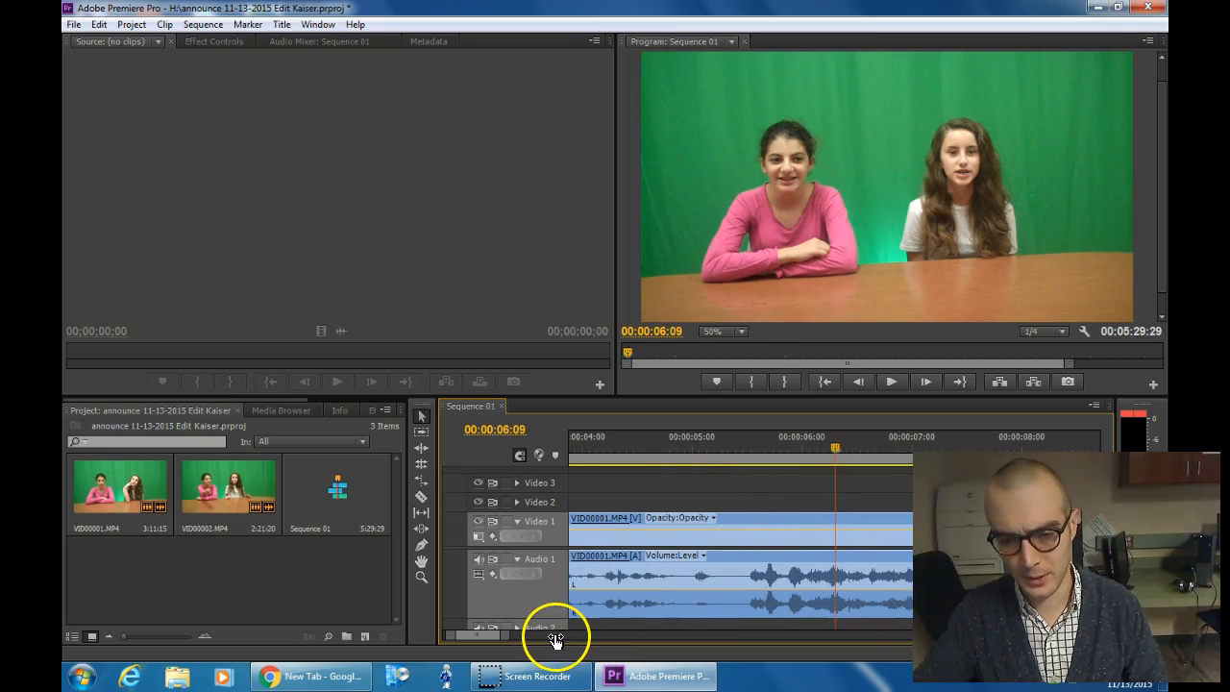
left_click_drag(668, 444, 645, 448)
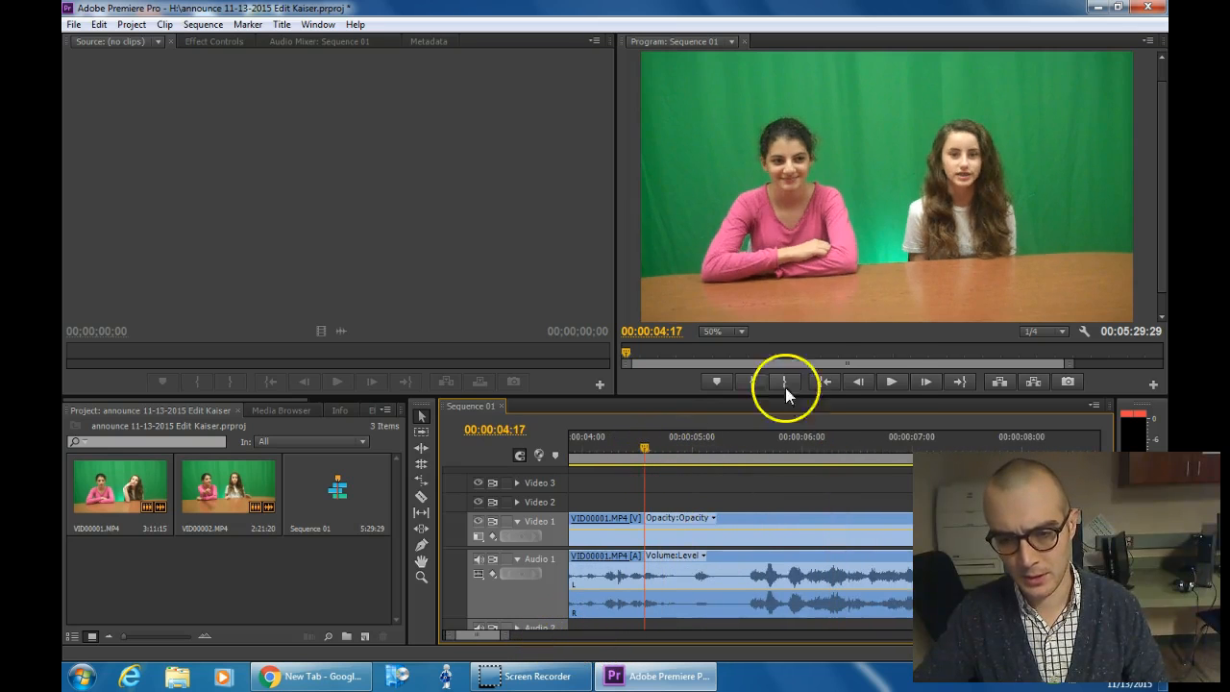
left_click(889, 382)
left_click(892, 384)
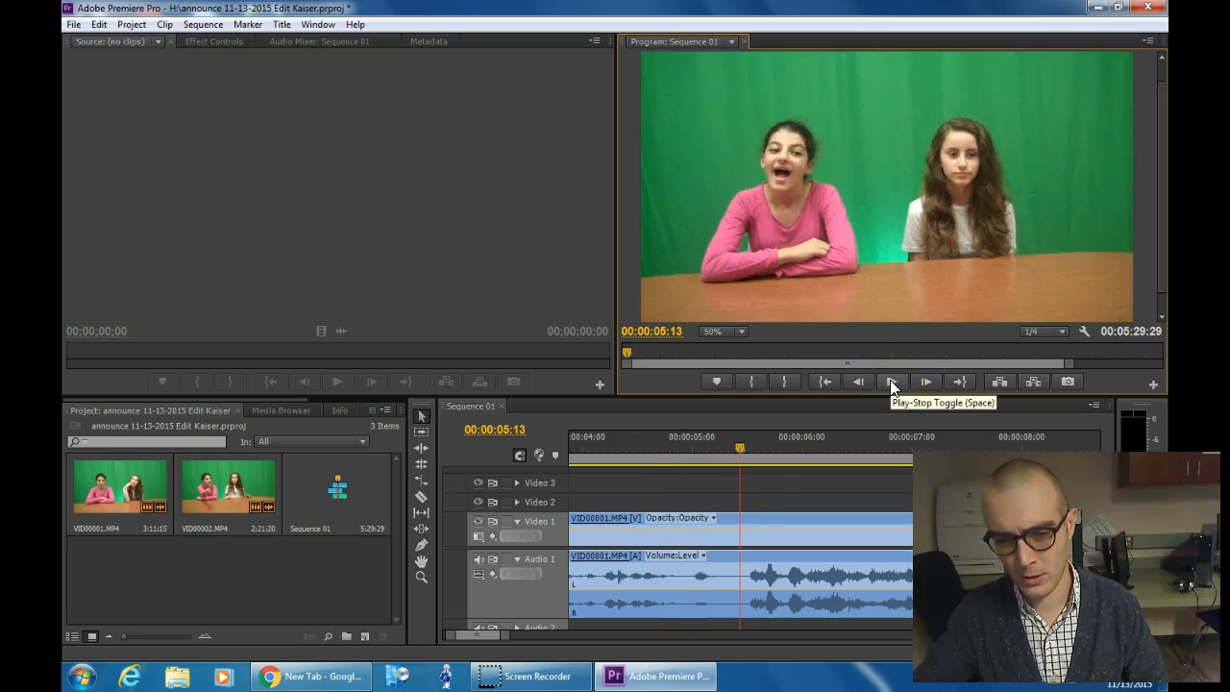
left_click(727, 452)
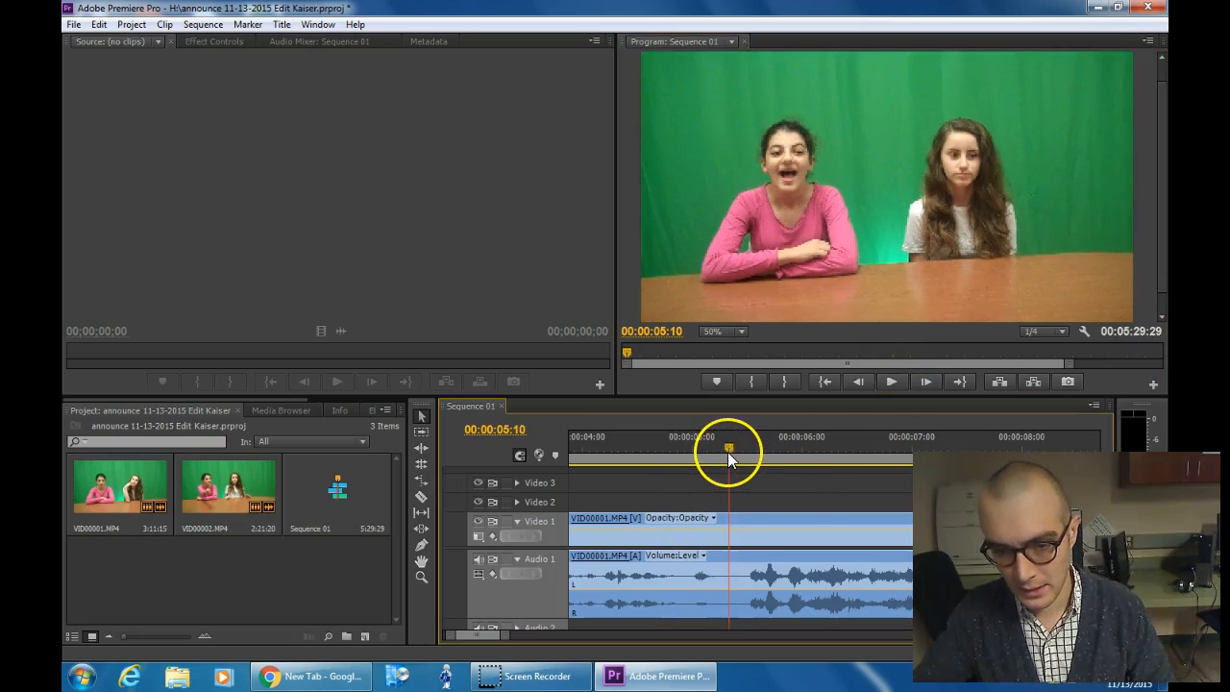
left_click(424, 499)
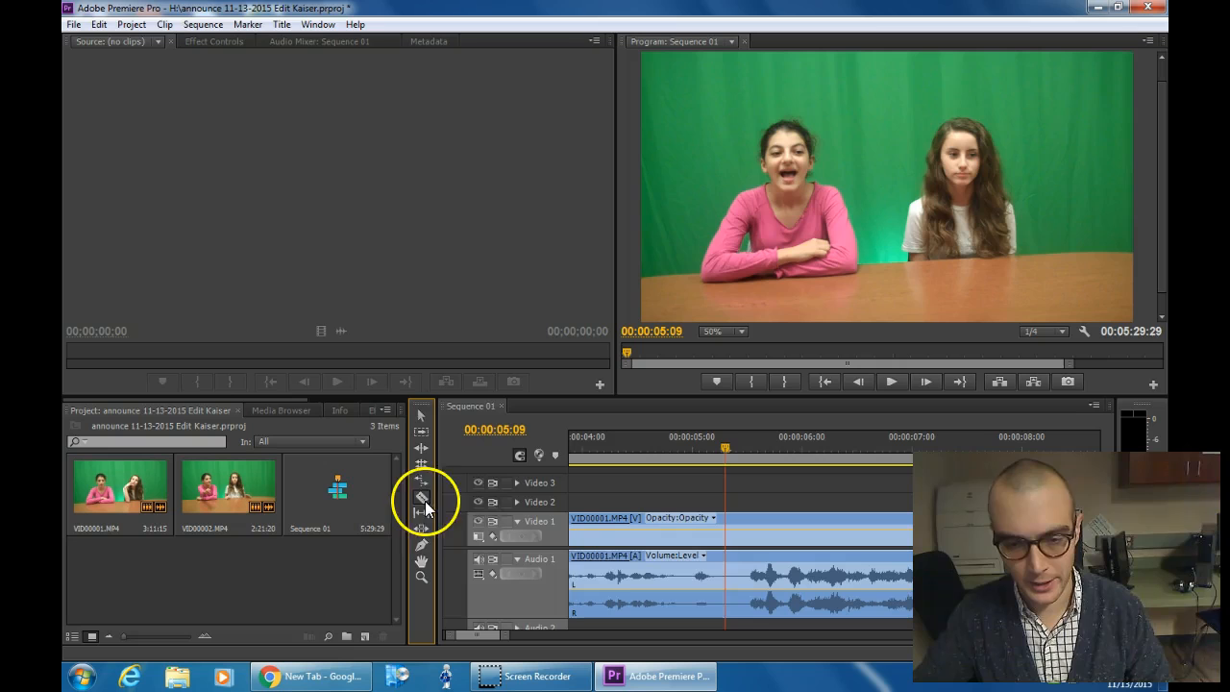
left_click(724, 569)
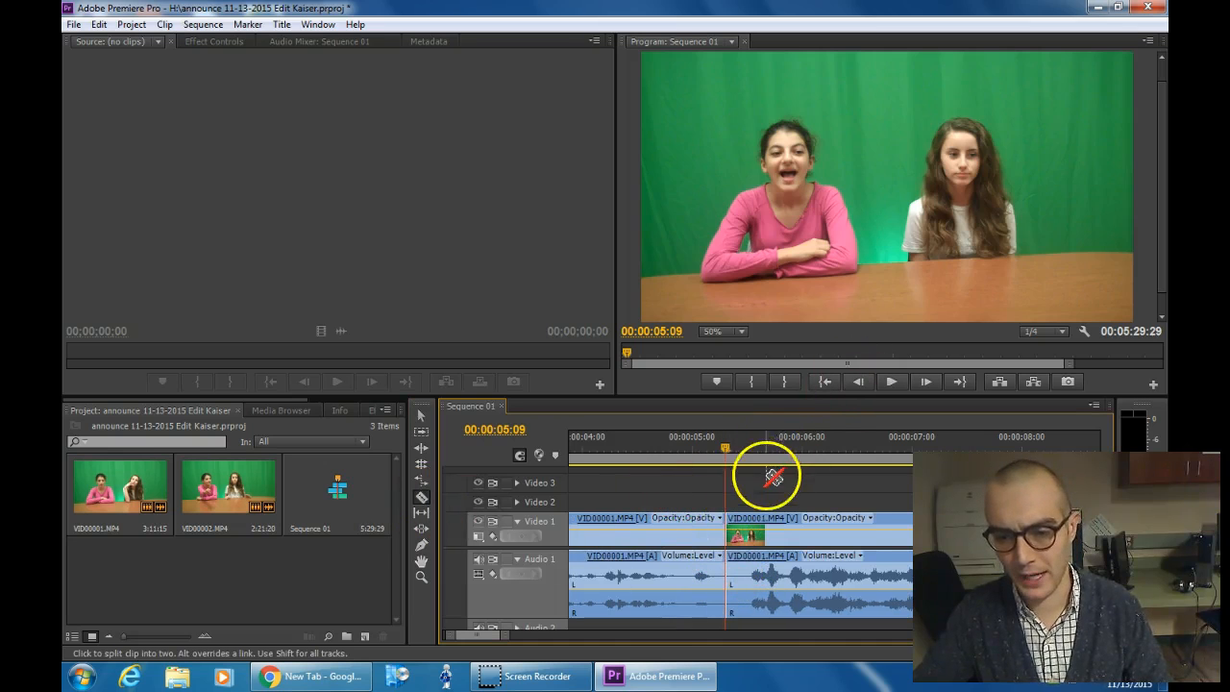
left_click_drag(503, 636, 696, 630)
left_click(420, 419)
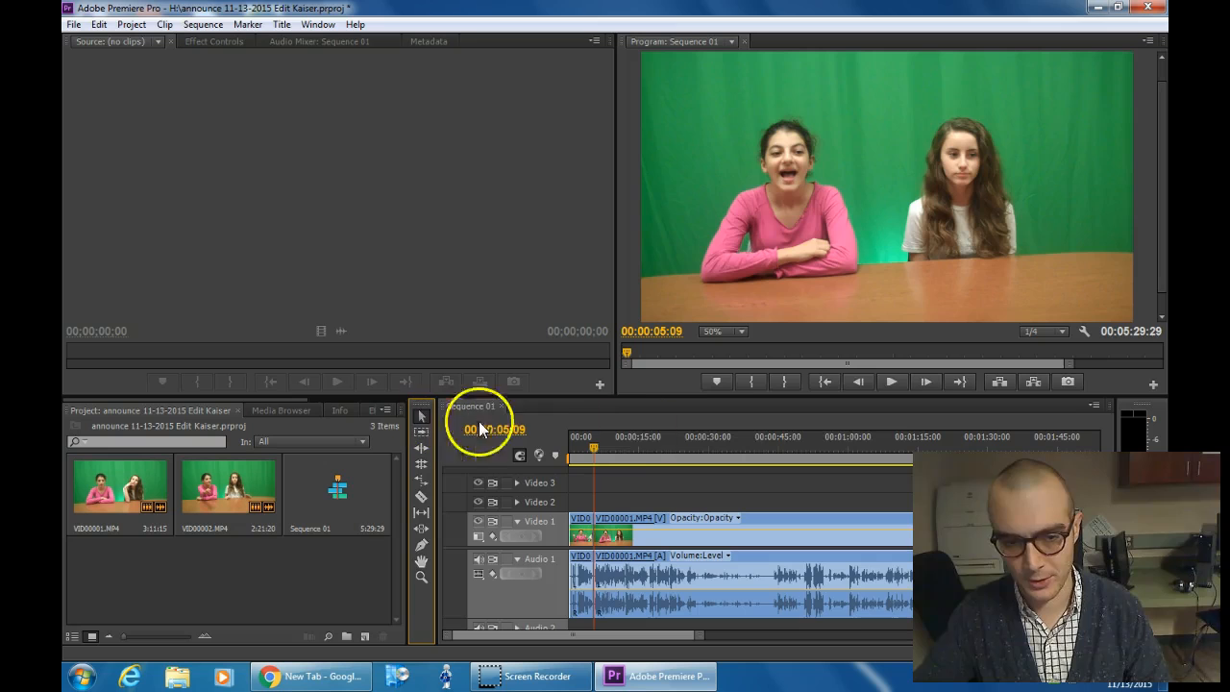
Step: Play on to about 32 seconds to find the end of the announcement, and split VID00001.MP4 at 00:00:28:02 with the Razor tool
left_click(891, 385)
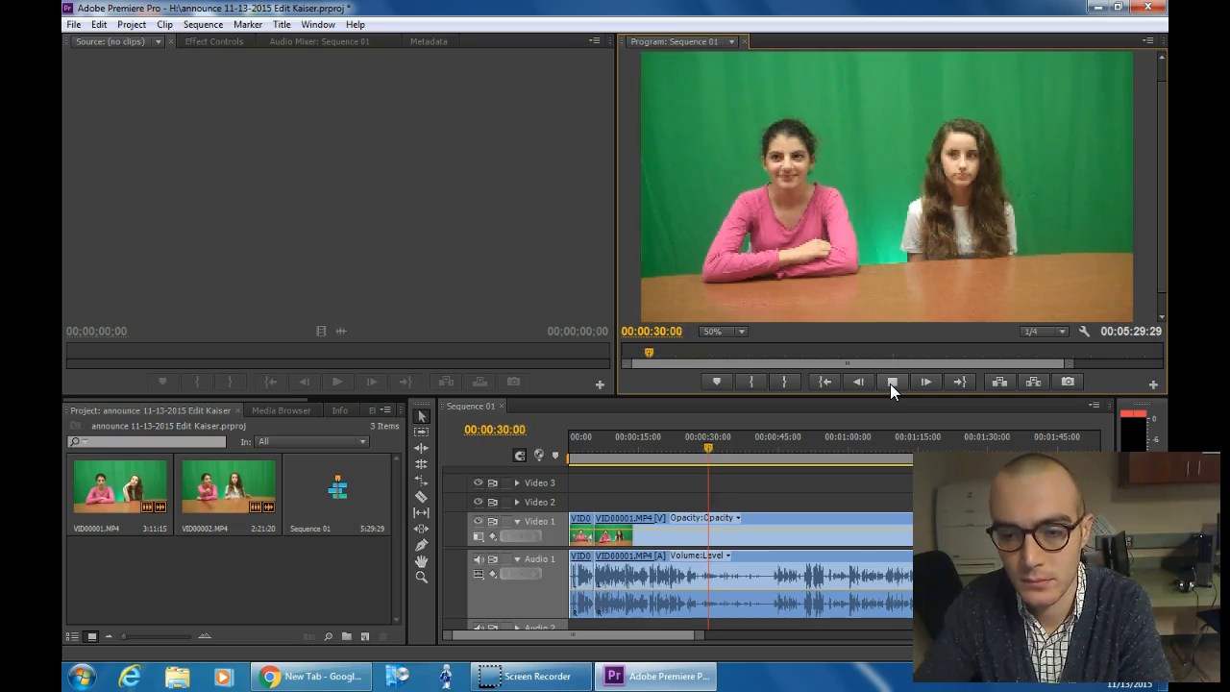
left_click(890, 383)
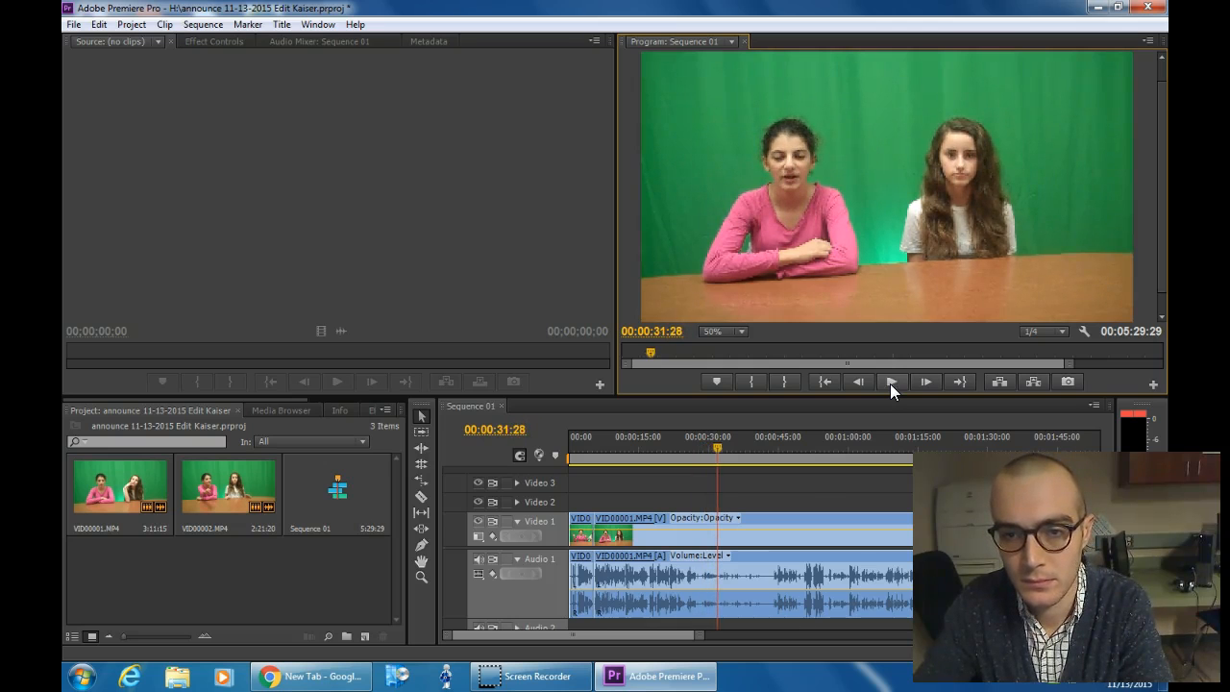
left_click_drag(707, 447, 700, 449)
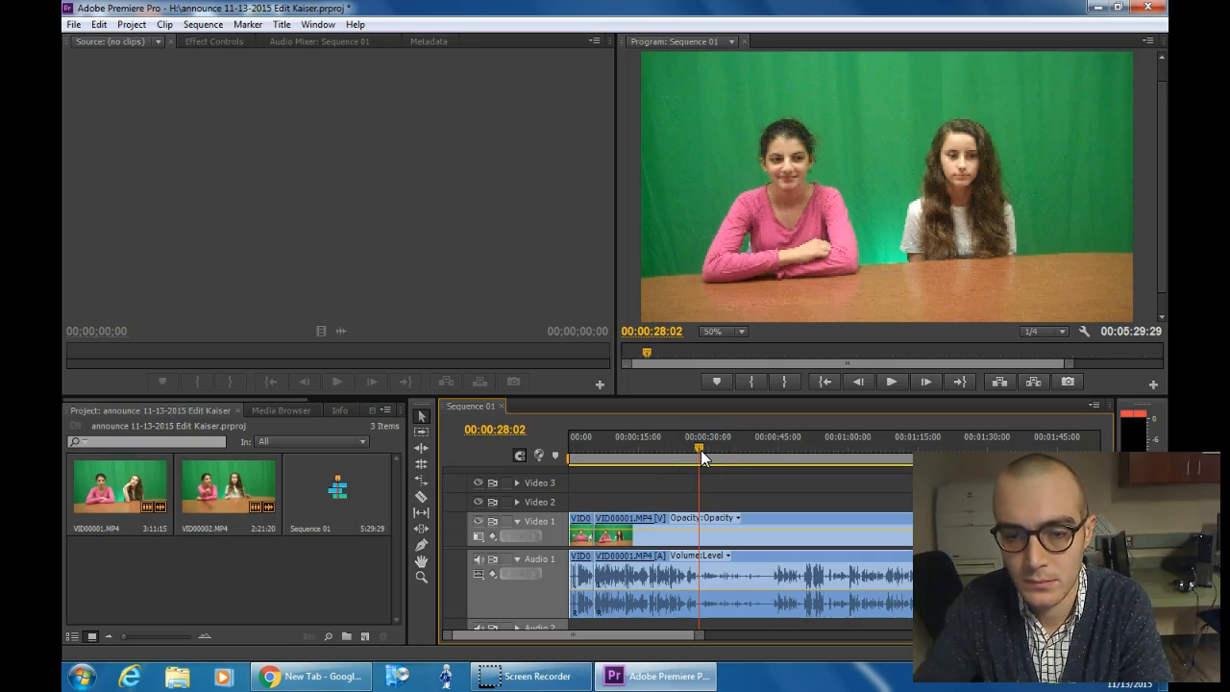
left_click(423, 497)
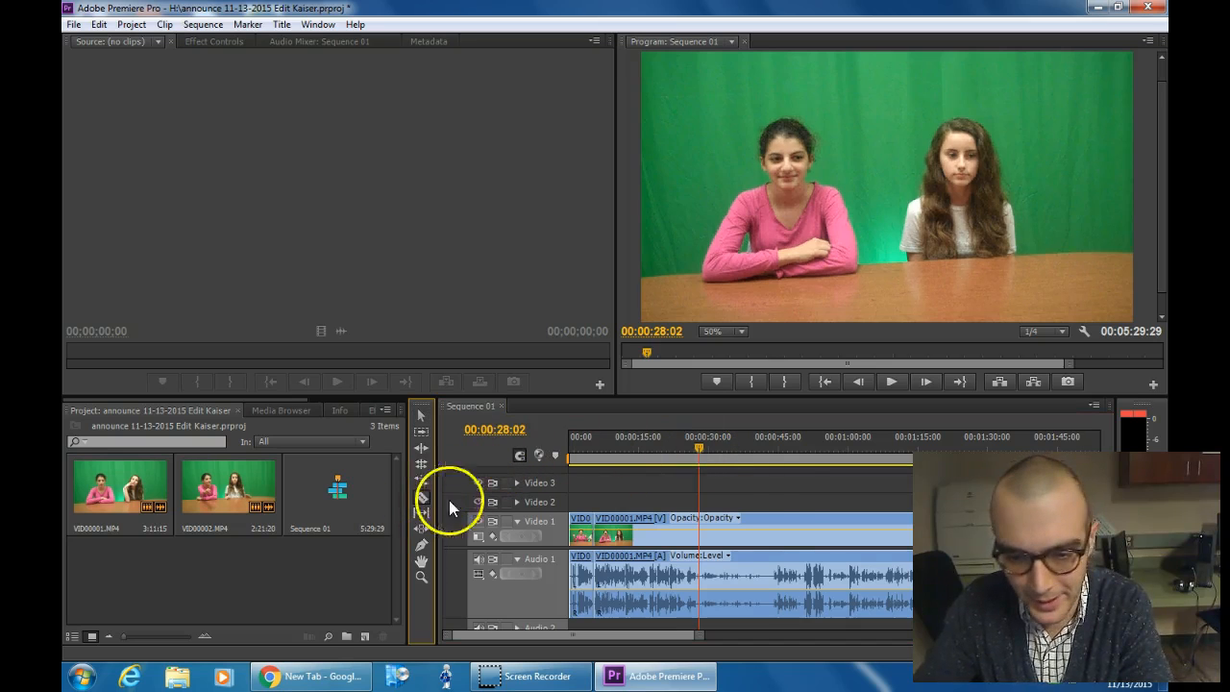
left_click(706, 531)
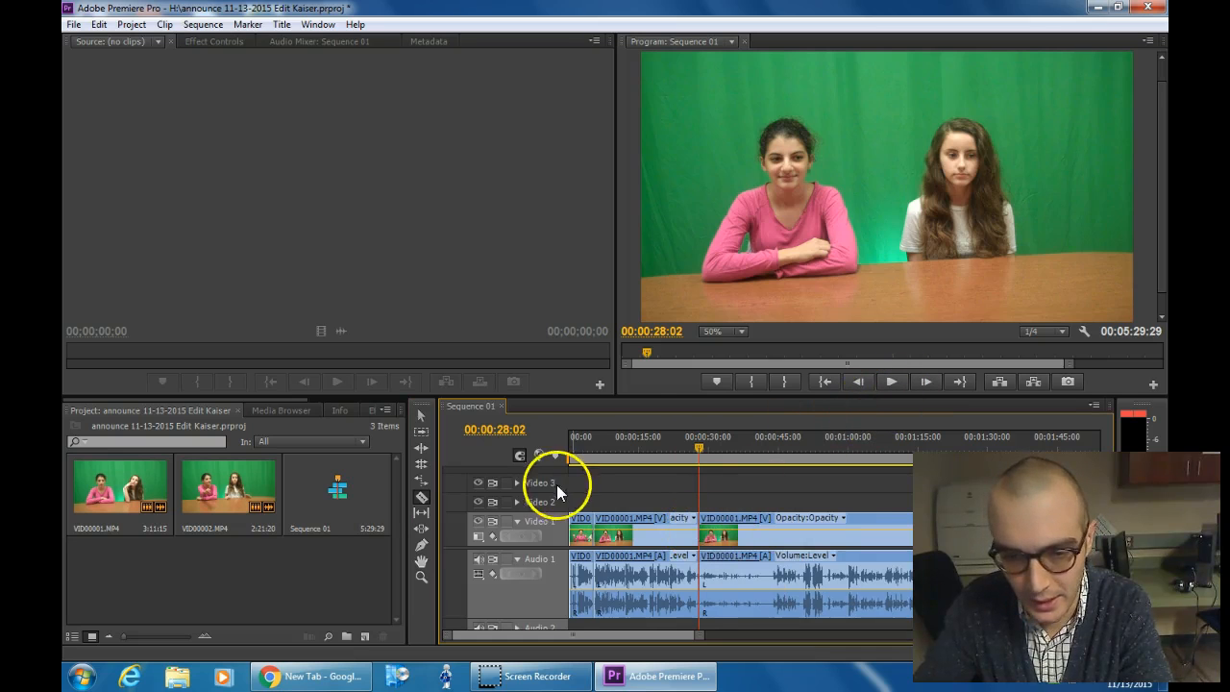
Step: Review the leftover footage after the cut by playing it from 00:00:49:16 to 00:00:54:22
left_click(796, 437)
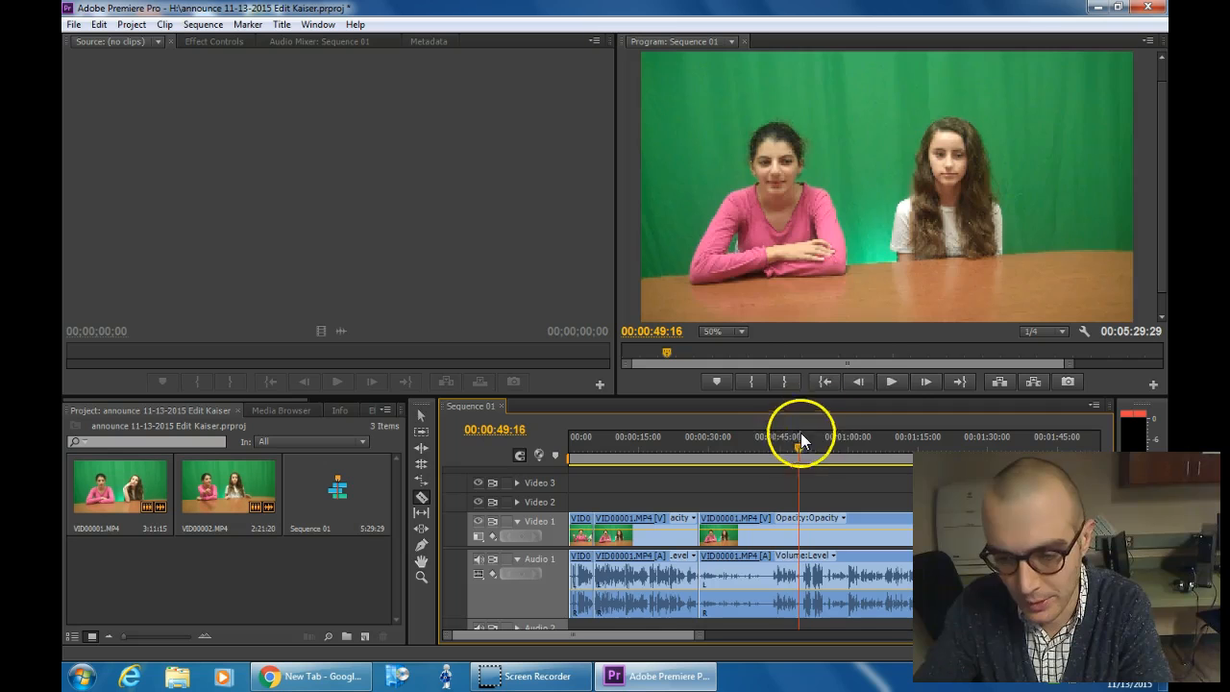
left_click(890, 383)
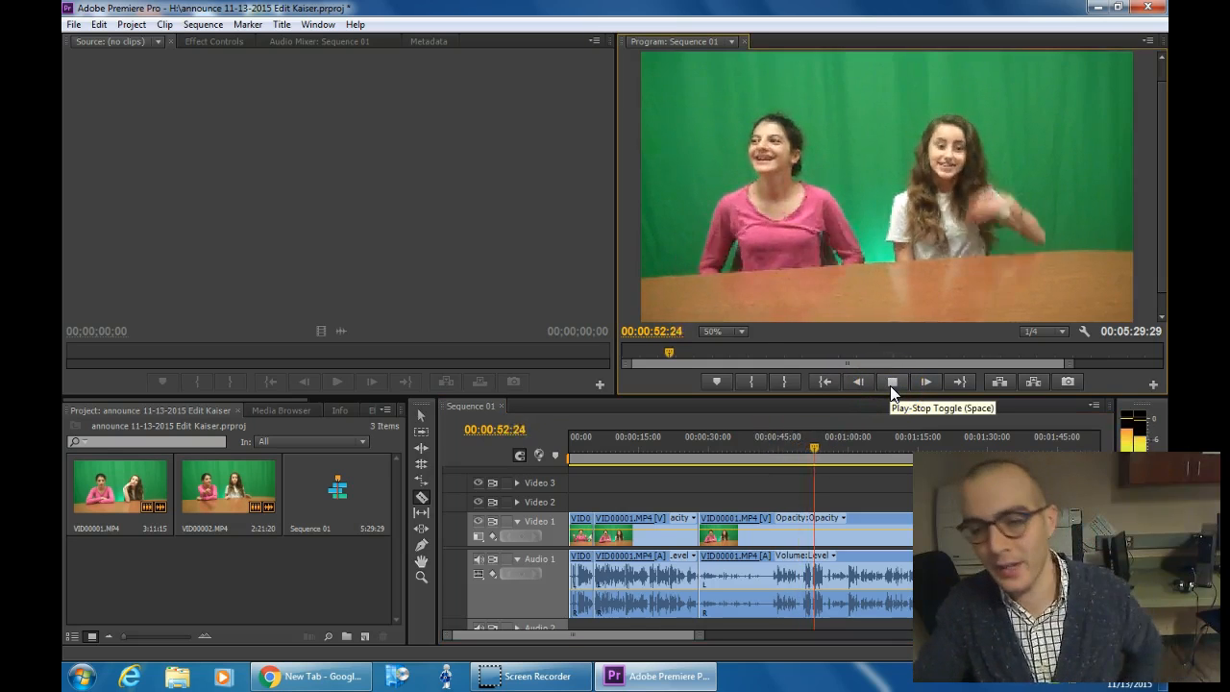
left_click(890, 382)
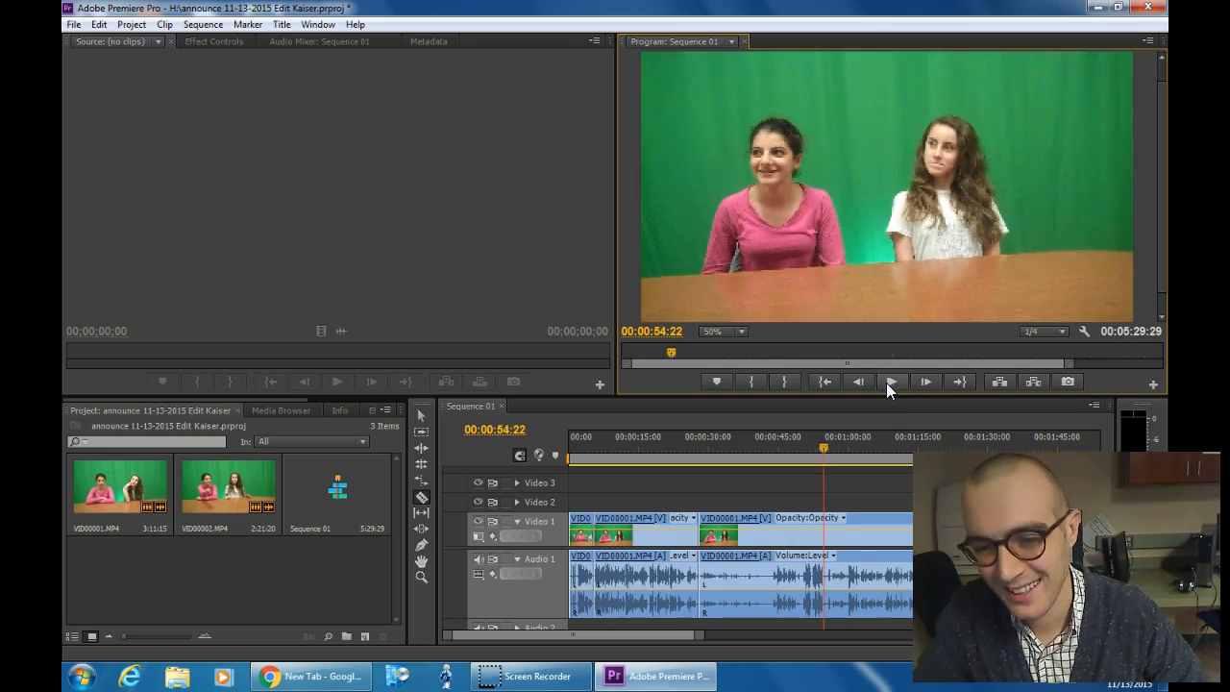
Step: Return to the Selection tool and clear the segment of VID00001.MP4 that follows the cut at 00:00:28:02
left_click(419, 415)
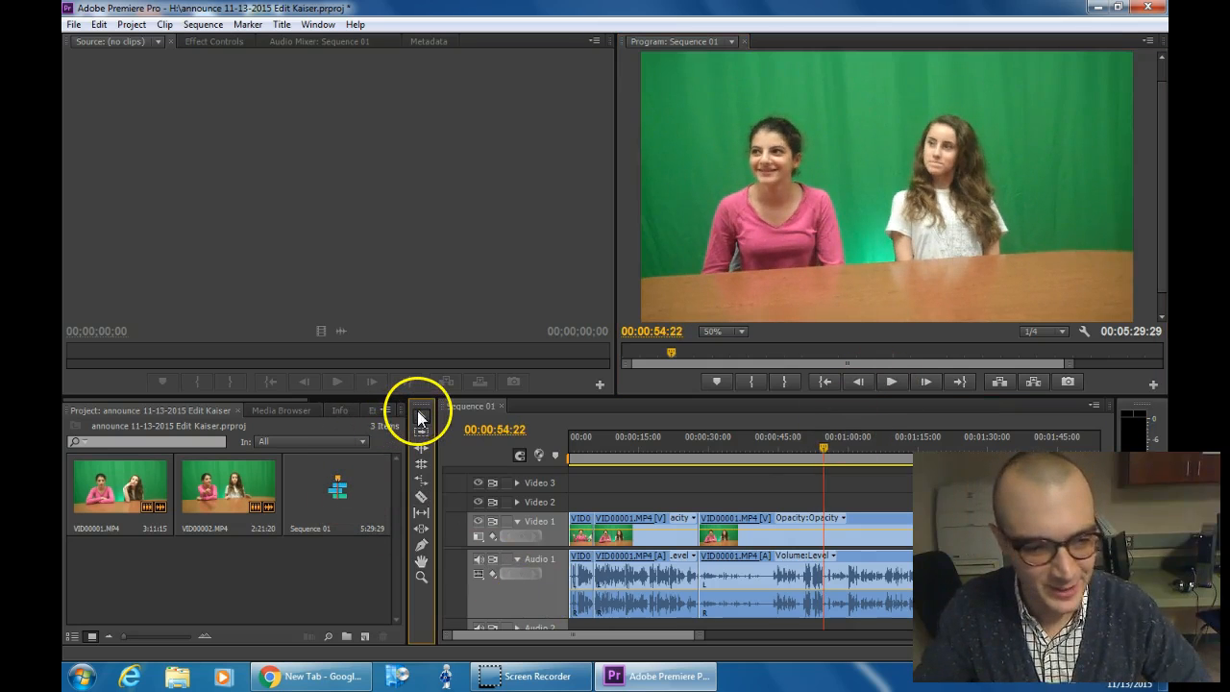
left_click(855, 532)
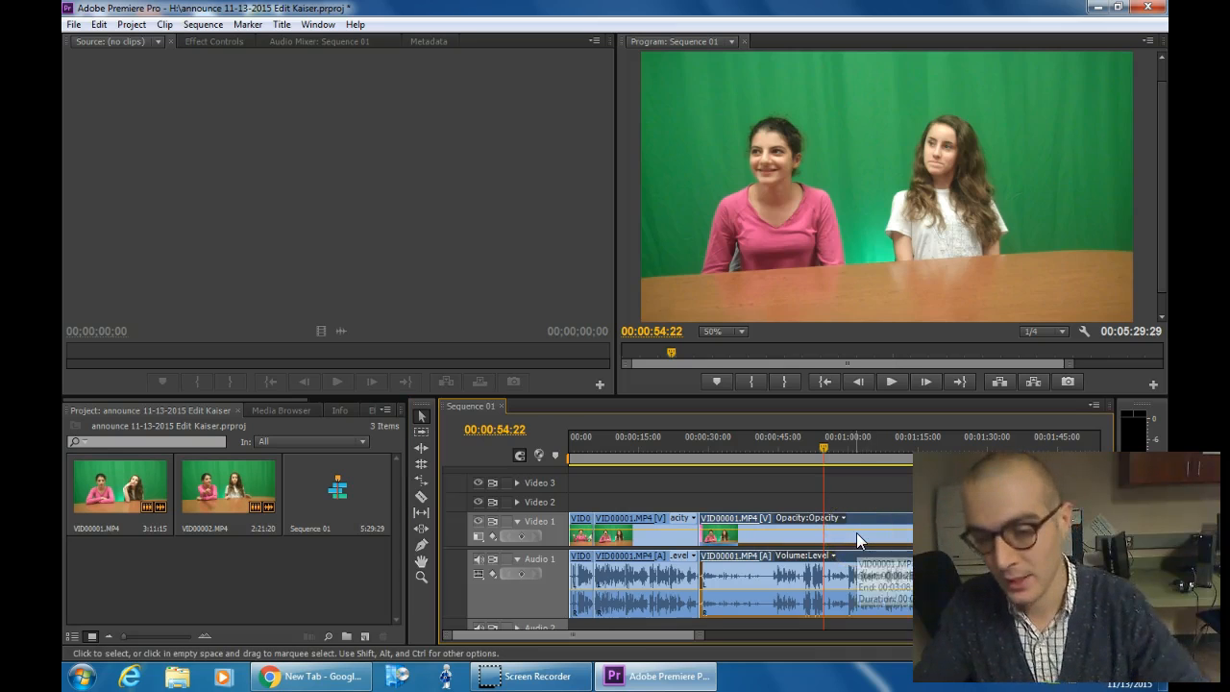
right_click(856, 532)
left_click(890, 128)
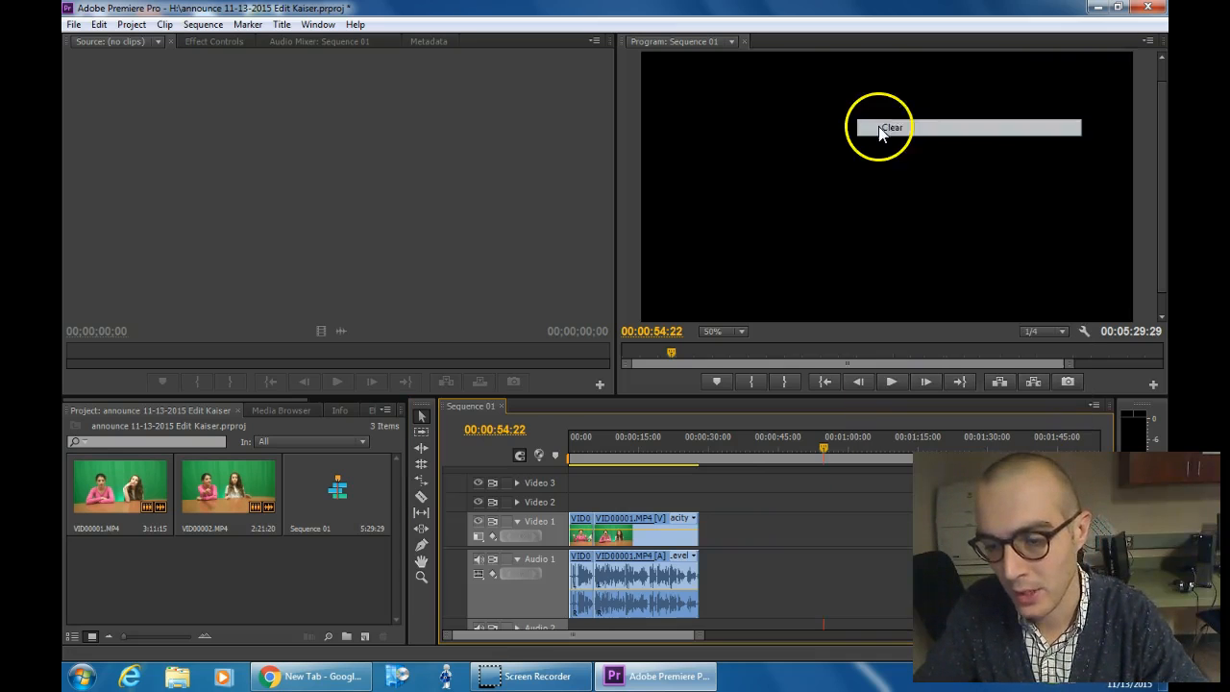
Step: Find the speech pause just after 00:00:16:17, split VID00001.MP4 there with the Razor tool, and return to the Selection tool
left_click_drag(823, 444, 634, 490)
mouse_move(700, 636)
left_mouse_down()
mouse_move(630, 636)
mouse_move(647, 647)
left_mouse_up()
left_click_drag(791, 448, 770, 462)
left_click(890, 381)
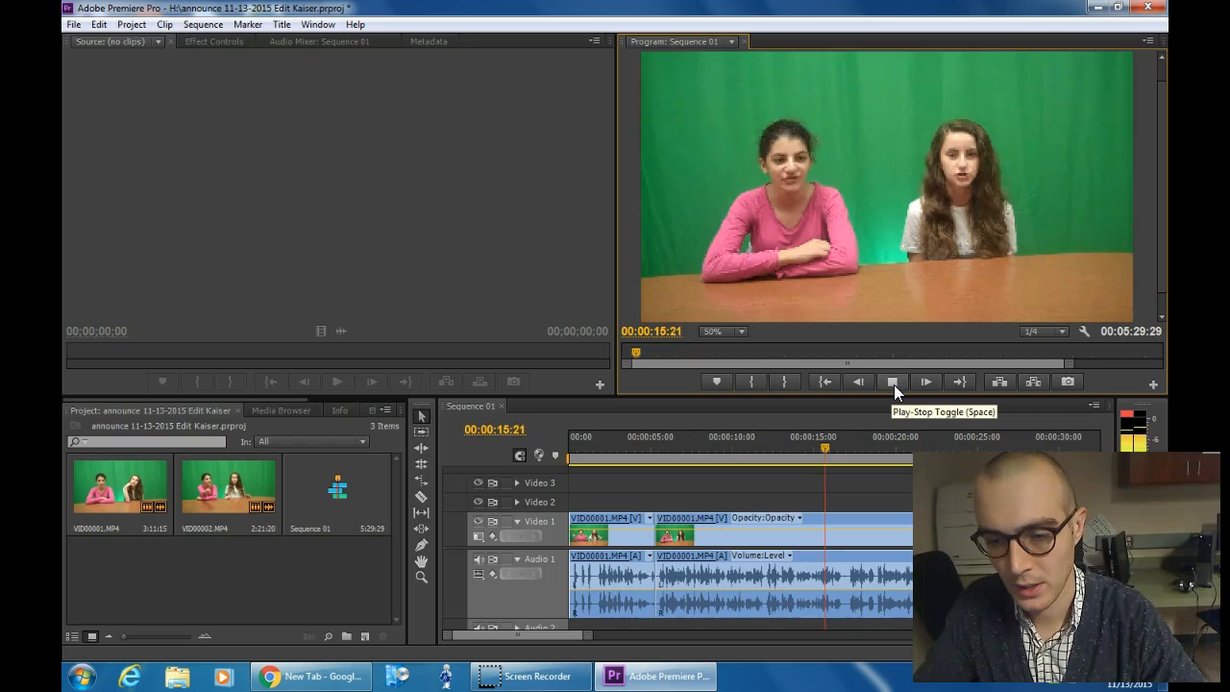
left_click(894, 384)
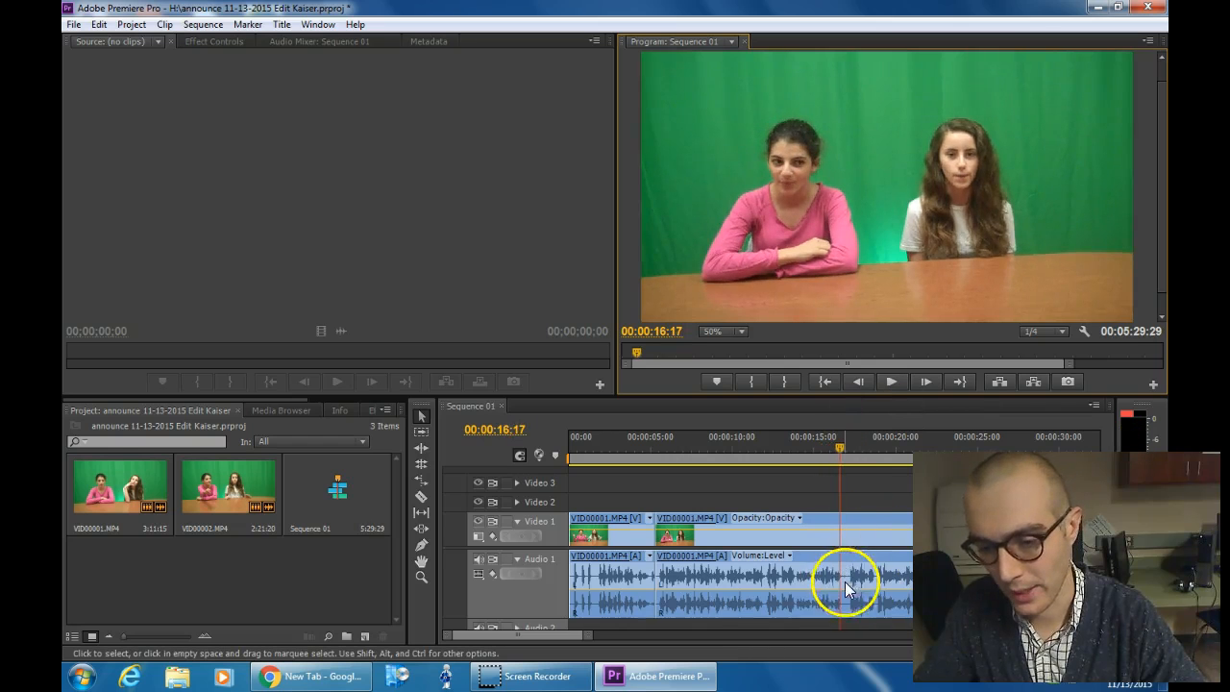
left_click(421, 497)
left_click(851, 530)
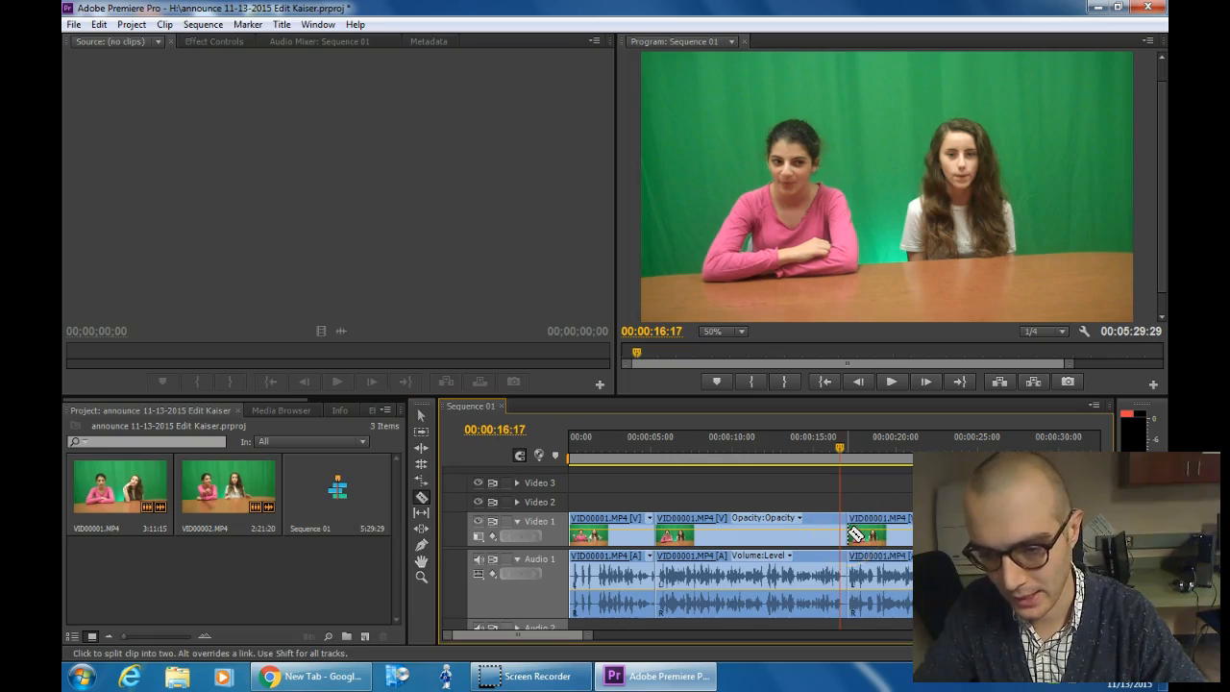
left_click(421, 417)
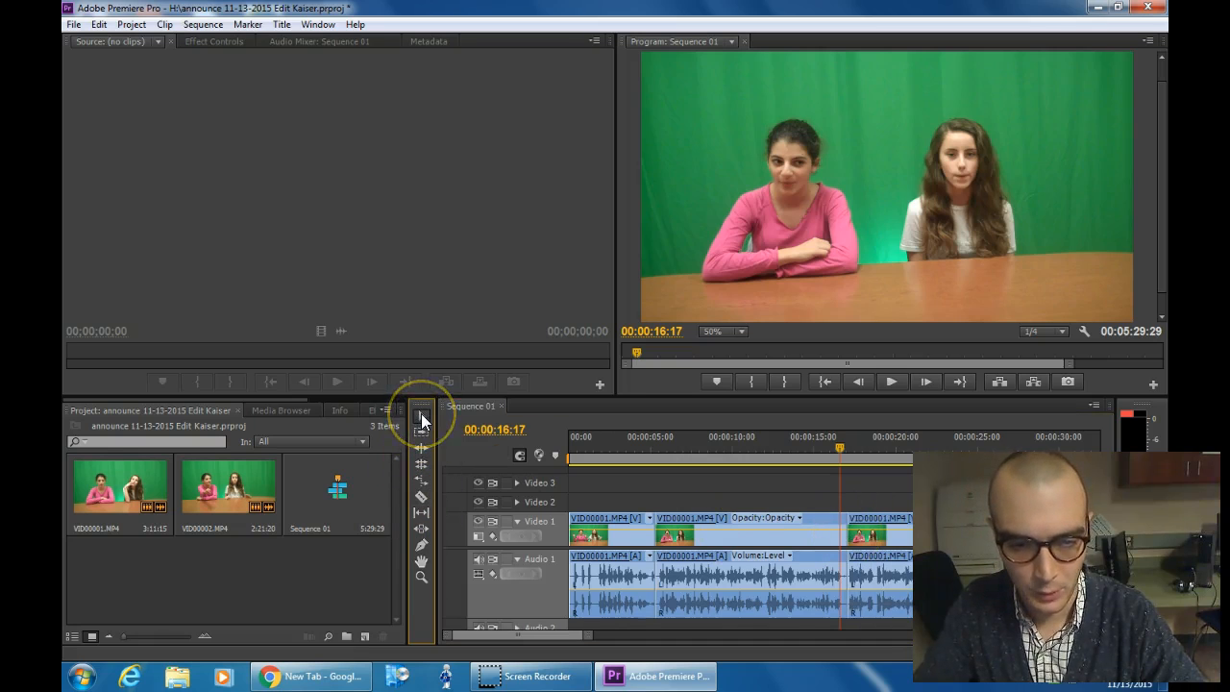
left_click(421, 416)
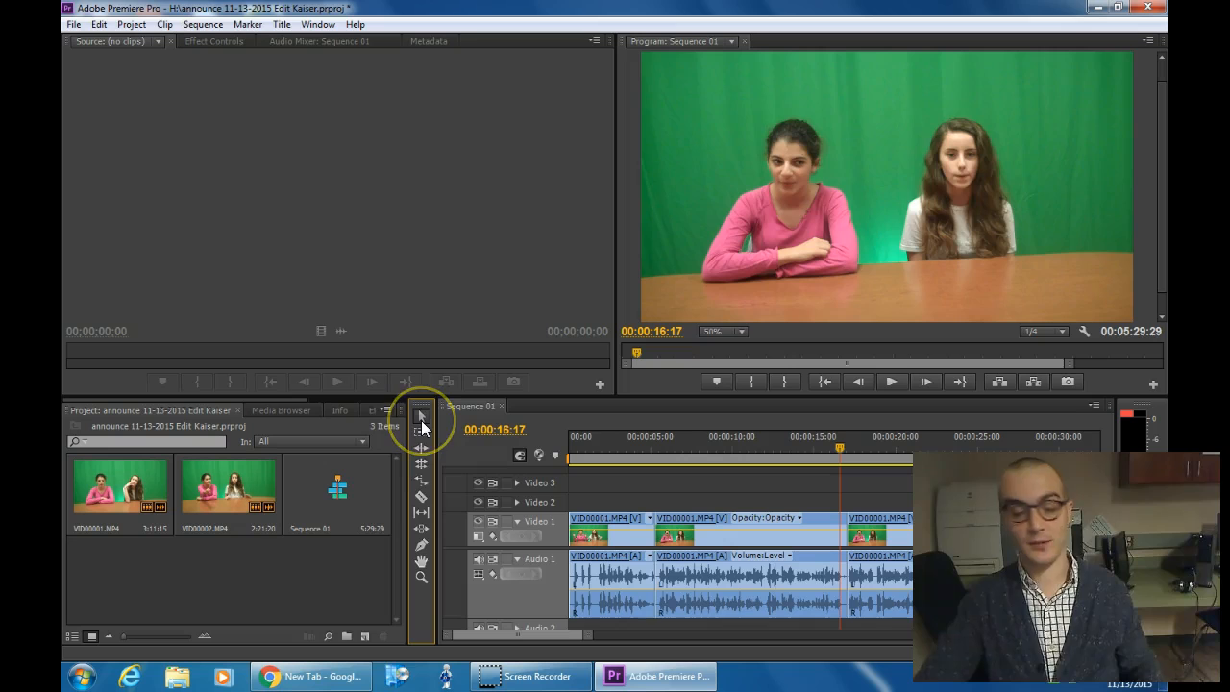
Step: Switch to Chrome and search Google Images for "us flag"
left_click(322, 678)
left_click(399, 306)
type("us flag")
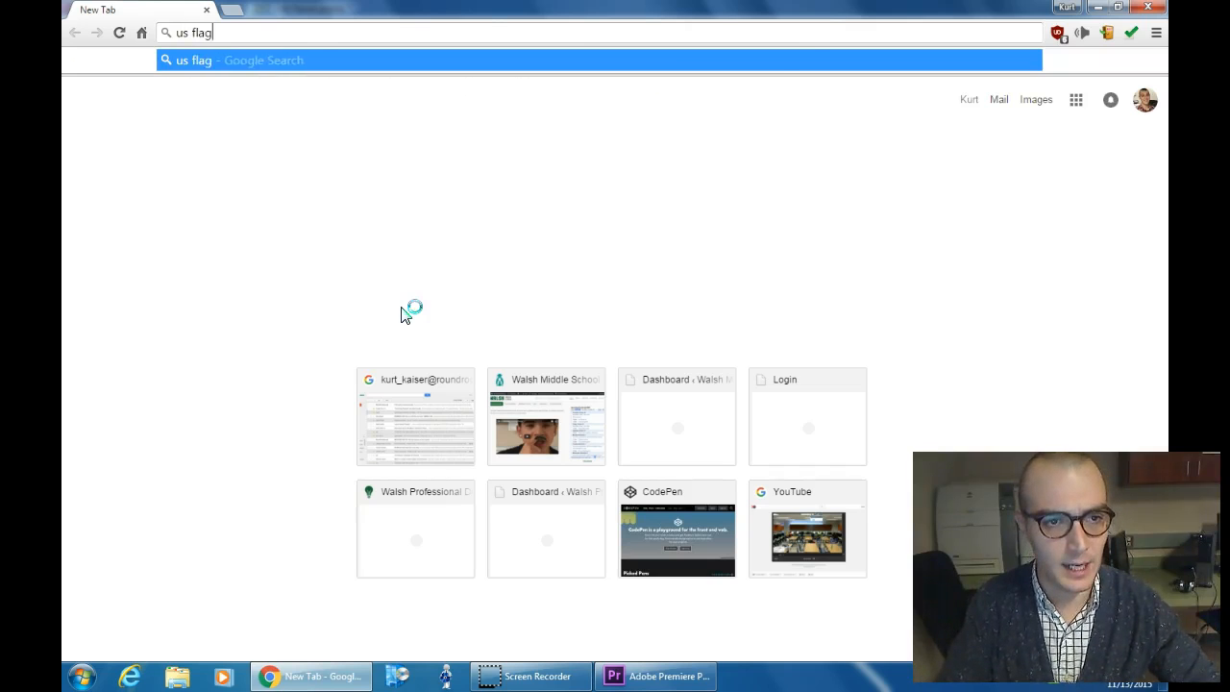
key("Return")
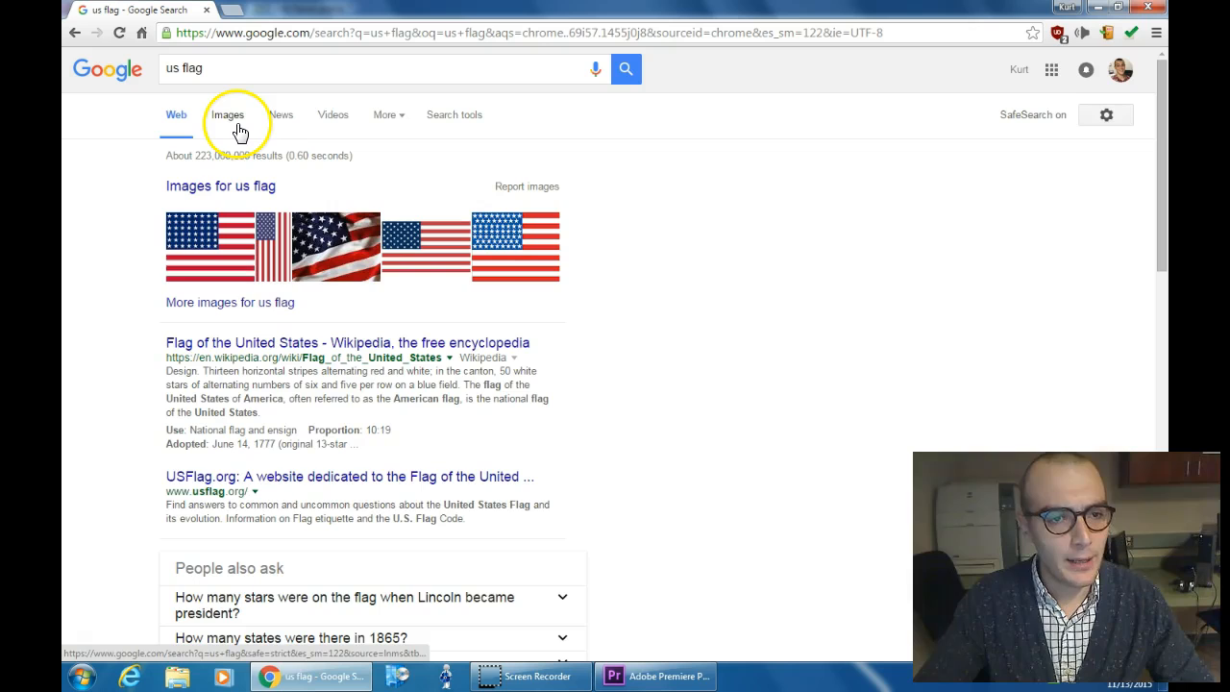
left_click(236, 127)
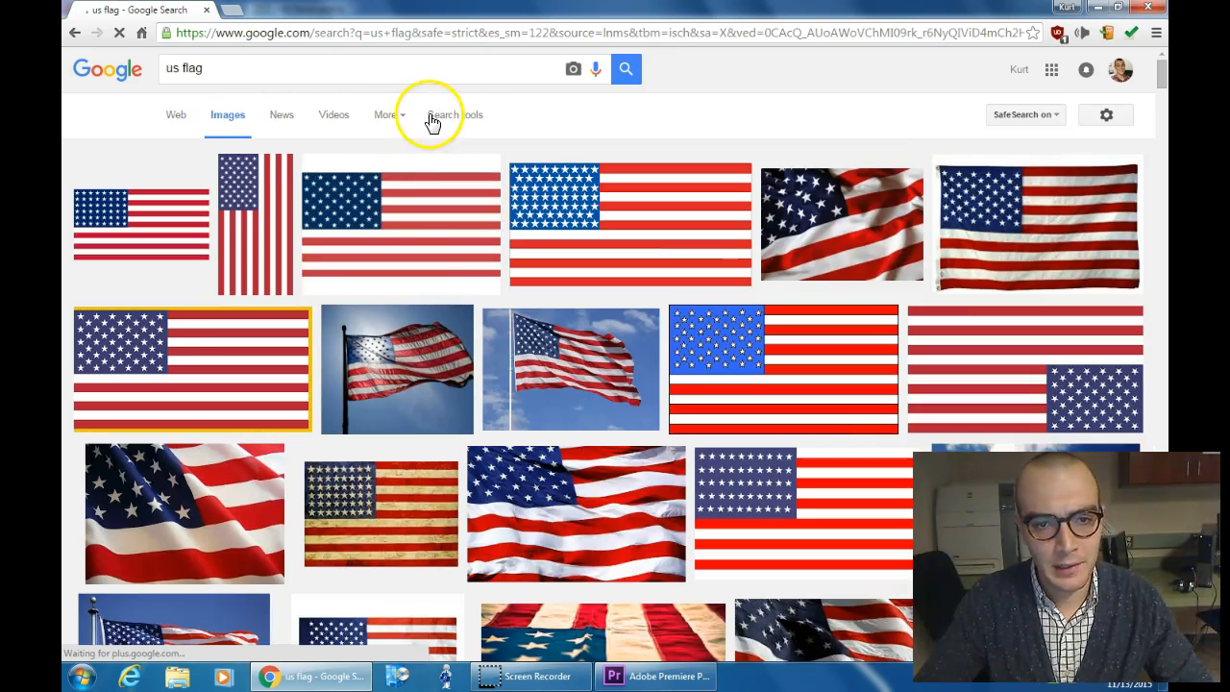
Step: Filter the US flag image results to sizes larger than 2 MP (1600×1200)
left_click(431, 116)
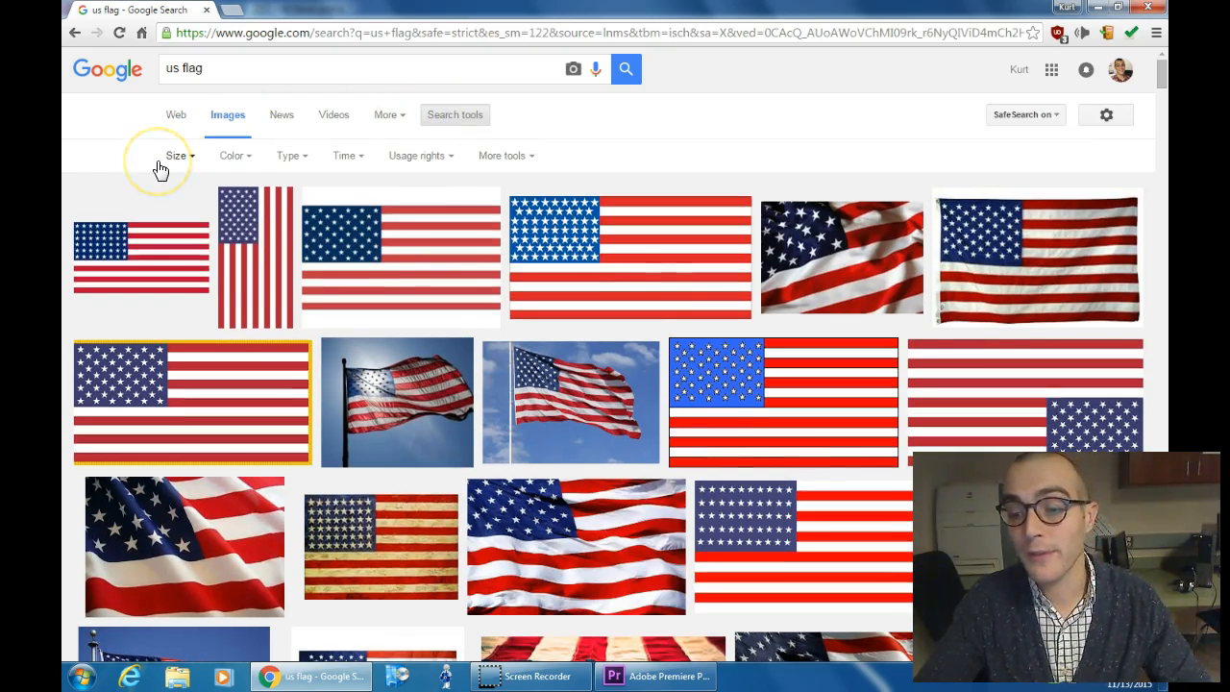
left_click(151, 161)
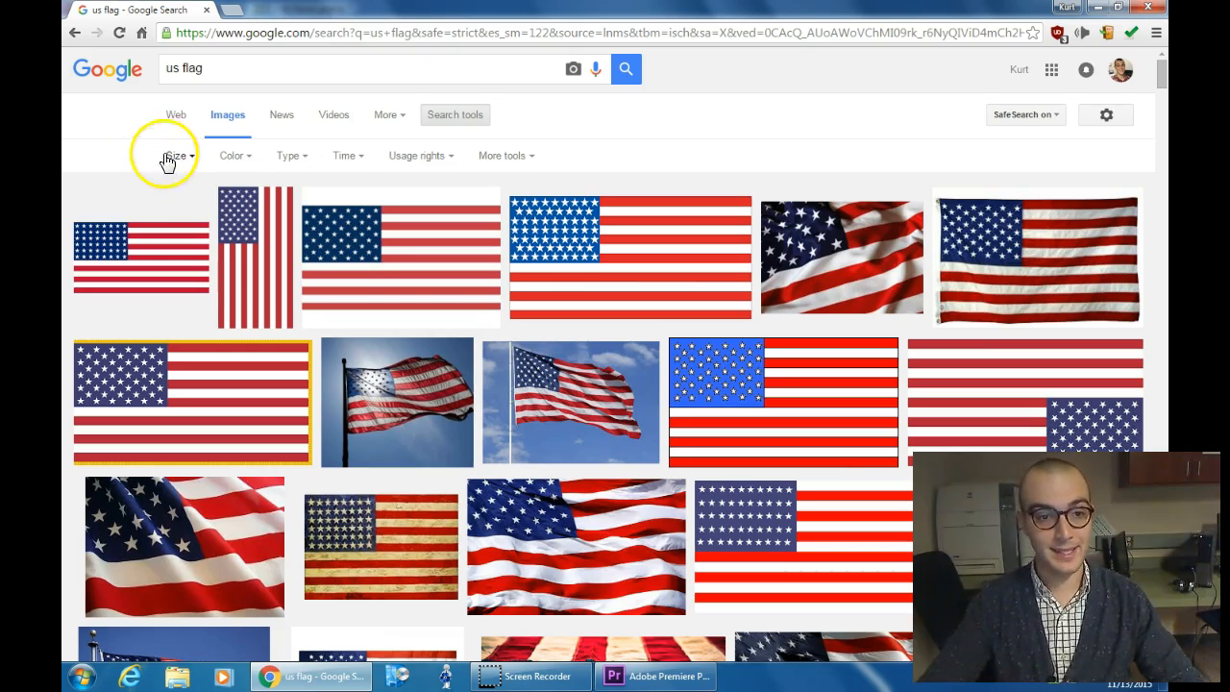
left_click(176, 155)
mouse_move(193, 273)
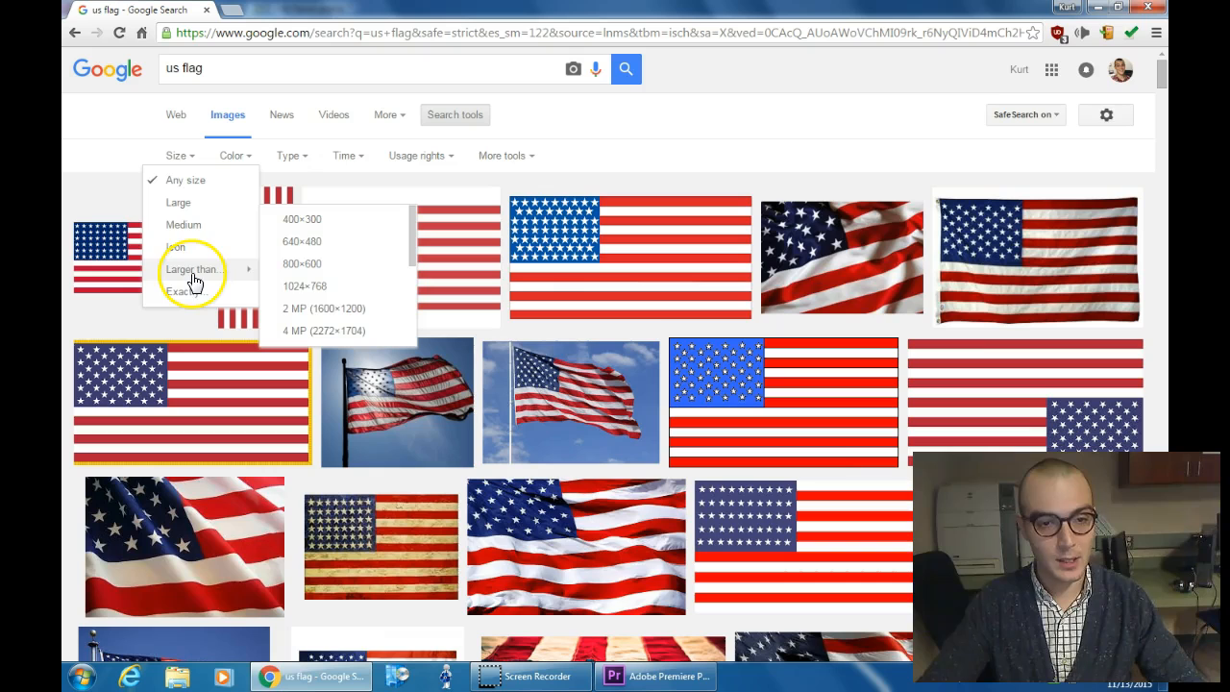
left_click(307, 312)
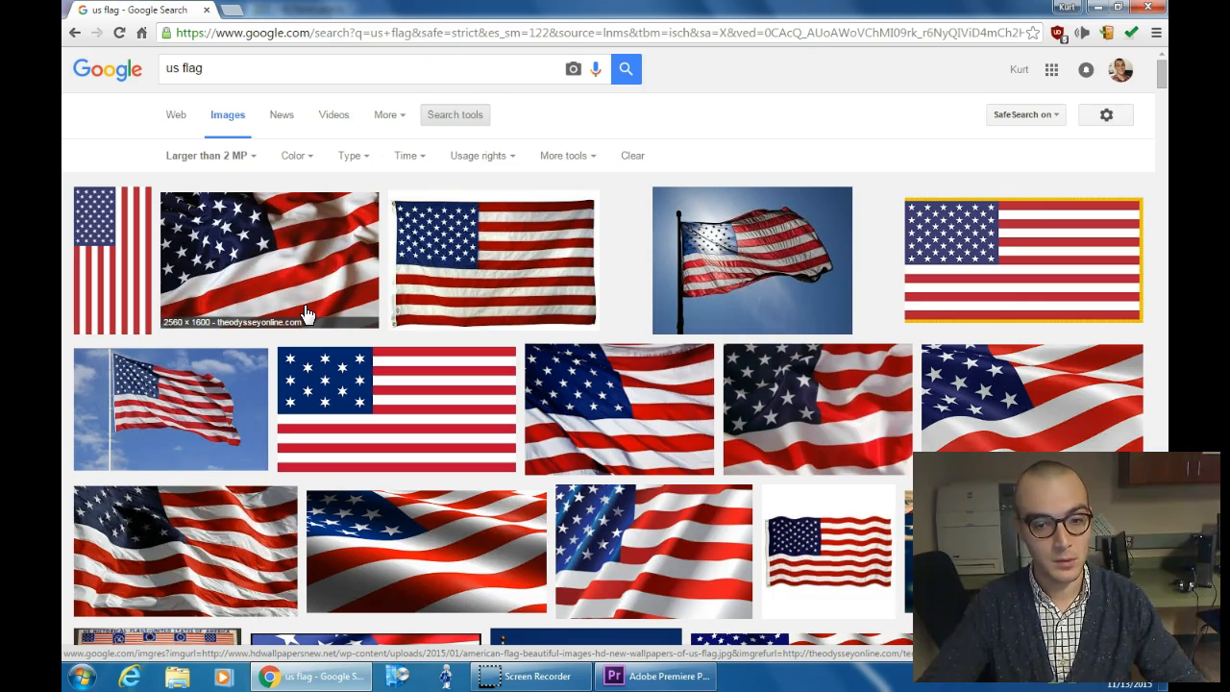
Step: Look through the filtered US flag images and compare them for a suitable background picture
scroll(303, 307, "down", 3)
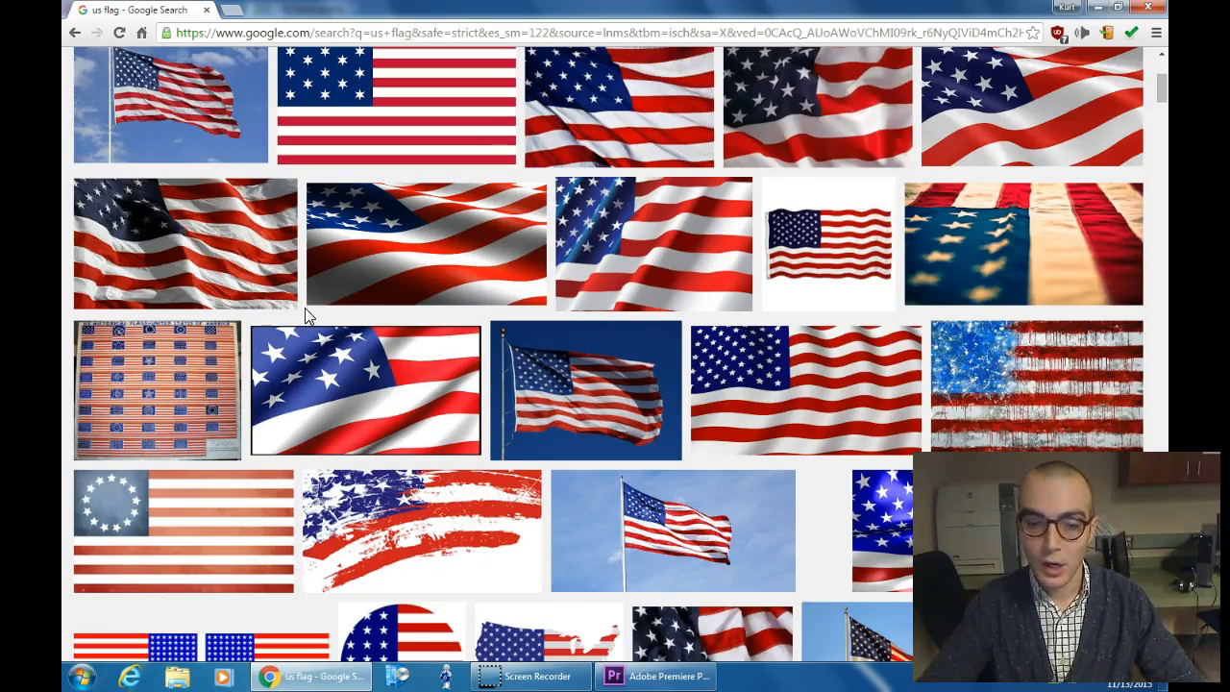
scroll(305, 309, "down", 3)
scroll(307, 315, "up", 2)
scroll(303, 317, "up", 3)
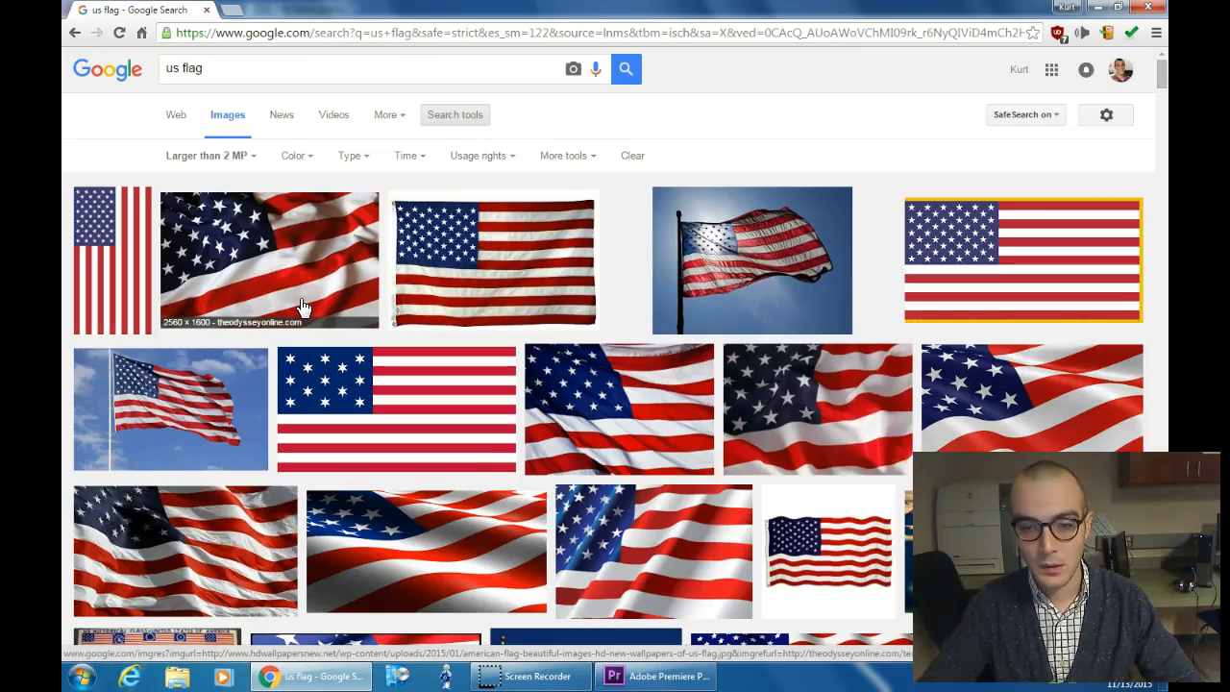
scroll(439, 352, "down", 12)
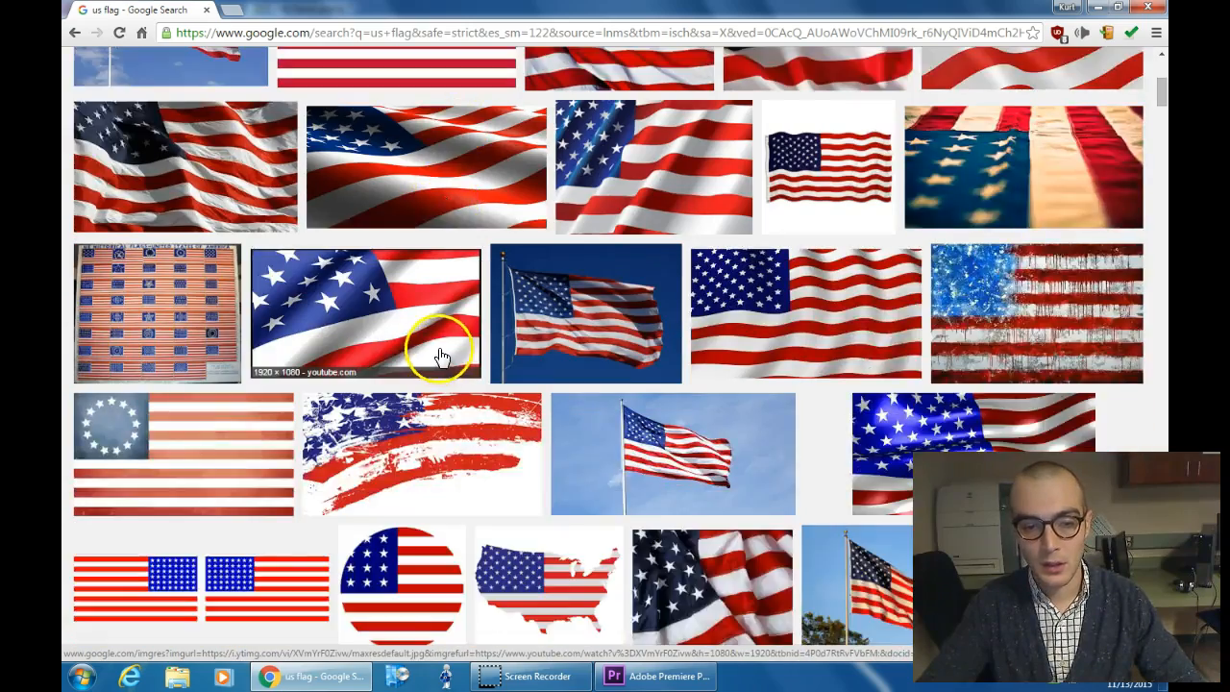
scroll(412, 376, "down", 5)
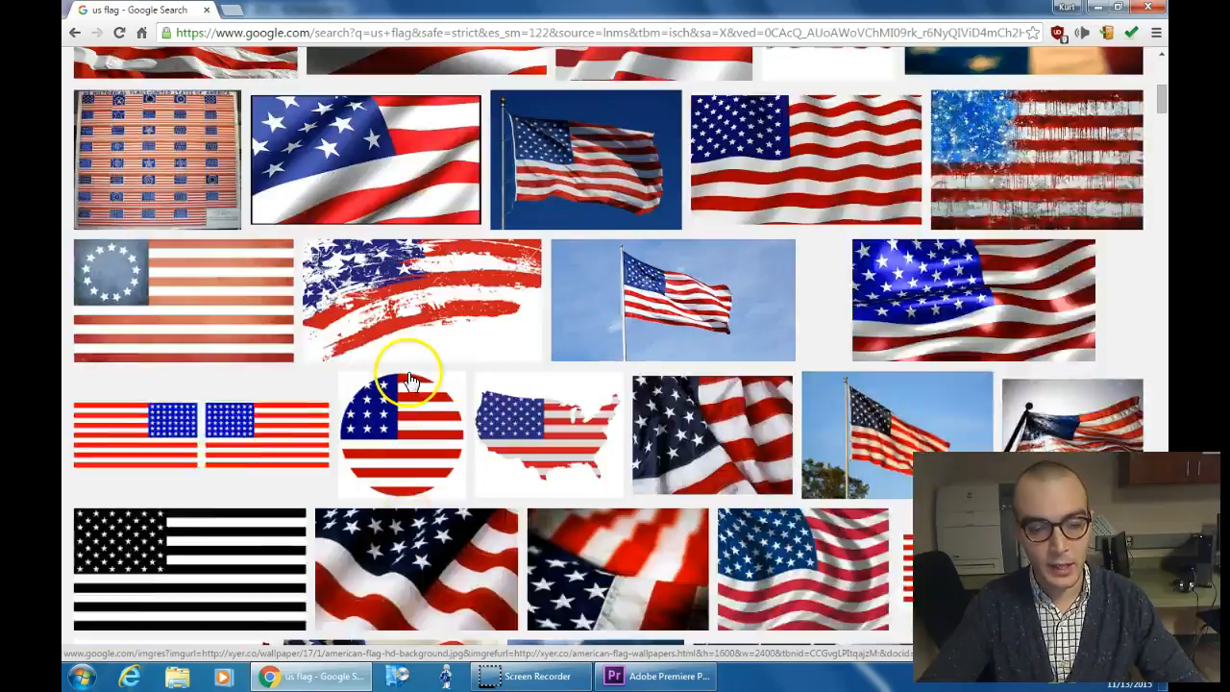
scroll(406, 384, "up", 15)
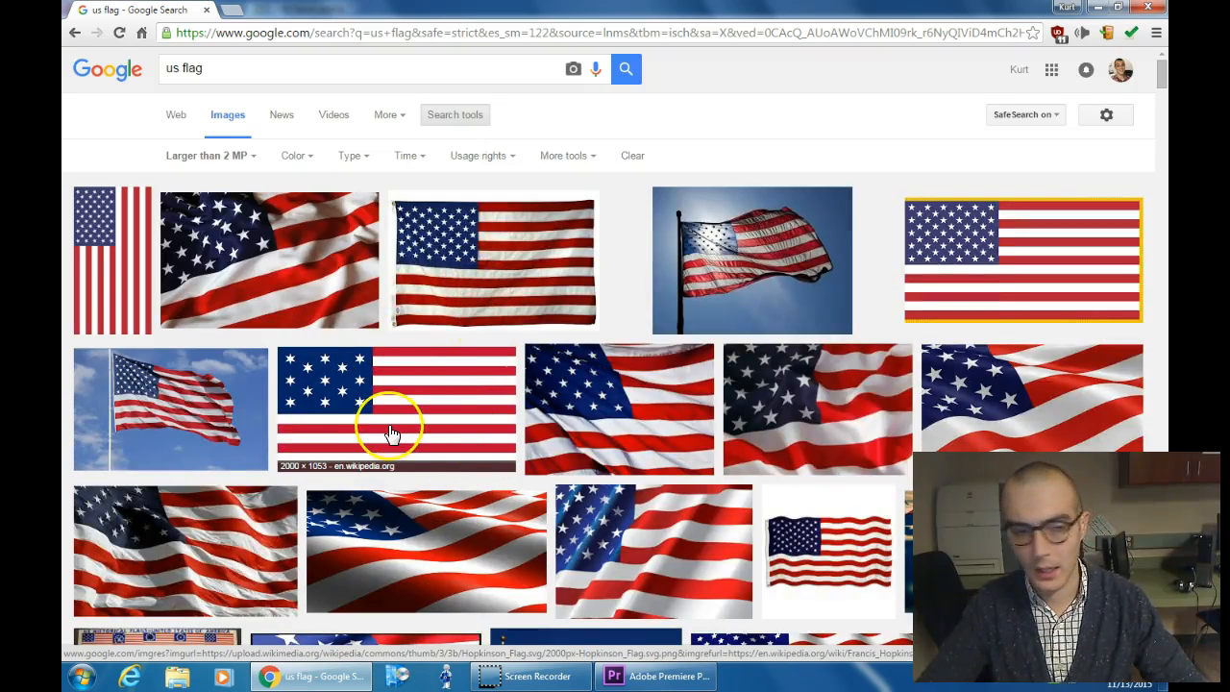
scroll(393, 431, "down", 1)
scroll(391, 434, "down", 4)
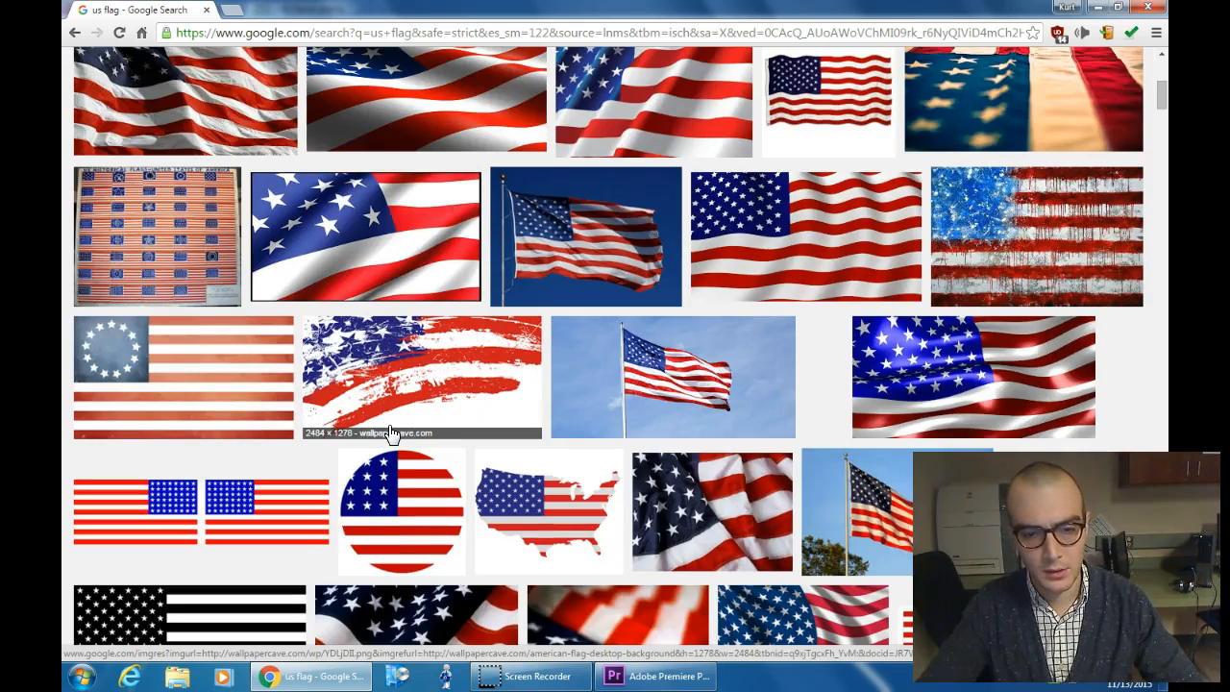
scroll(391, 434, "down", 1)
scroll(409, 442, "down", 3)
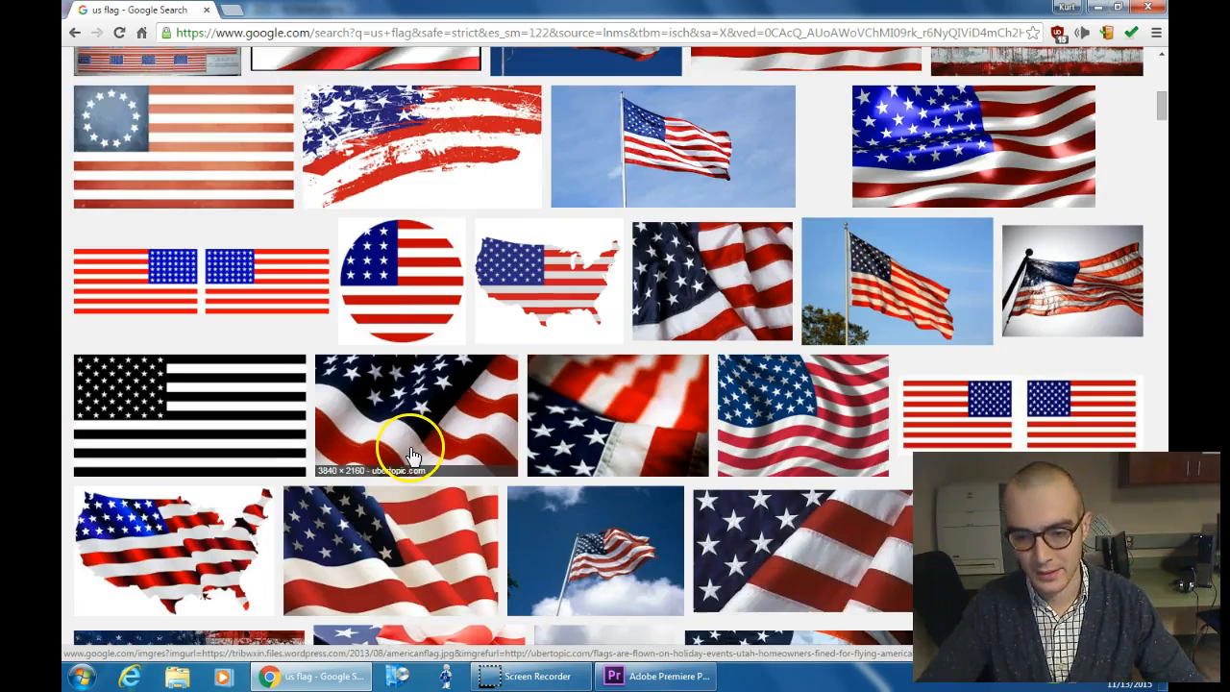
scroll(407, 451, "down", 2)
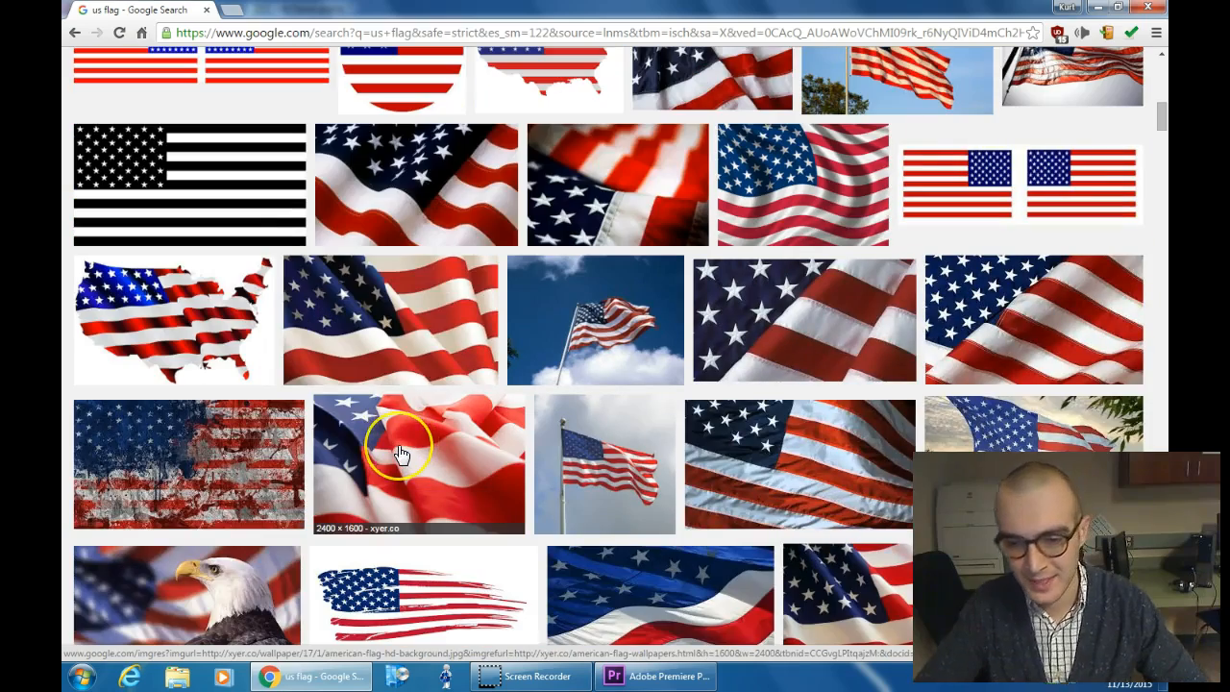
scroll(401, 453, "down", 3)
scroll(397, 445, "down", 4)
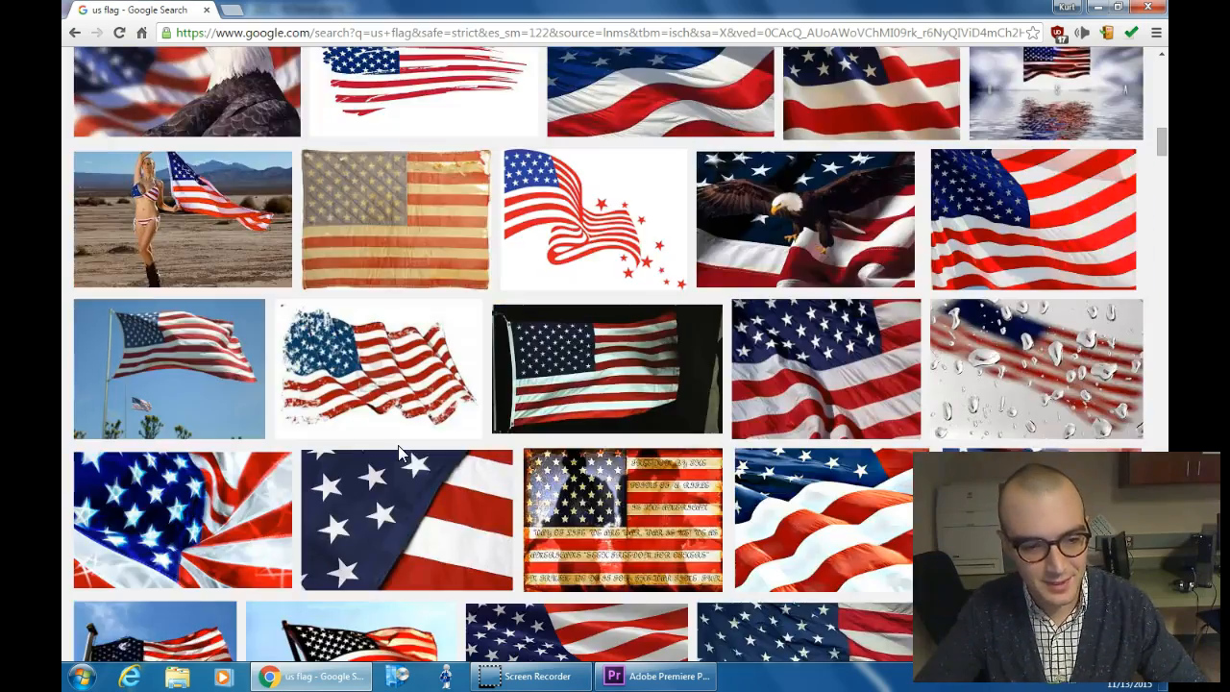
scroll(375, 469, "up", 15)
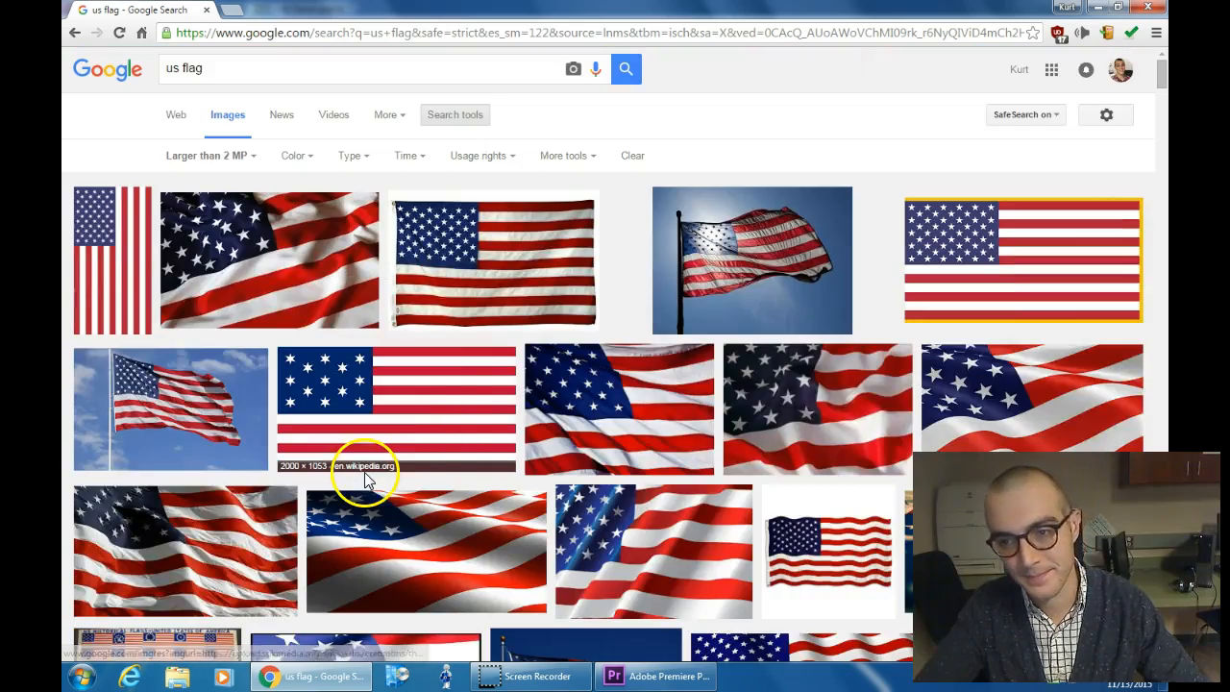
Step: Open the flat flag image from usaflagsupply.com at full size and save it to the H: drive as "us flag"
left_click(488, 288)
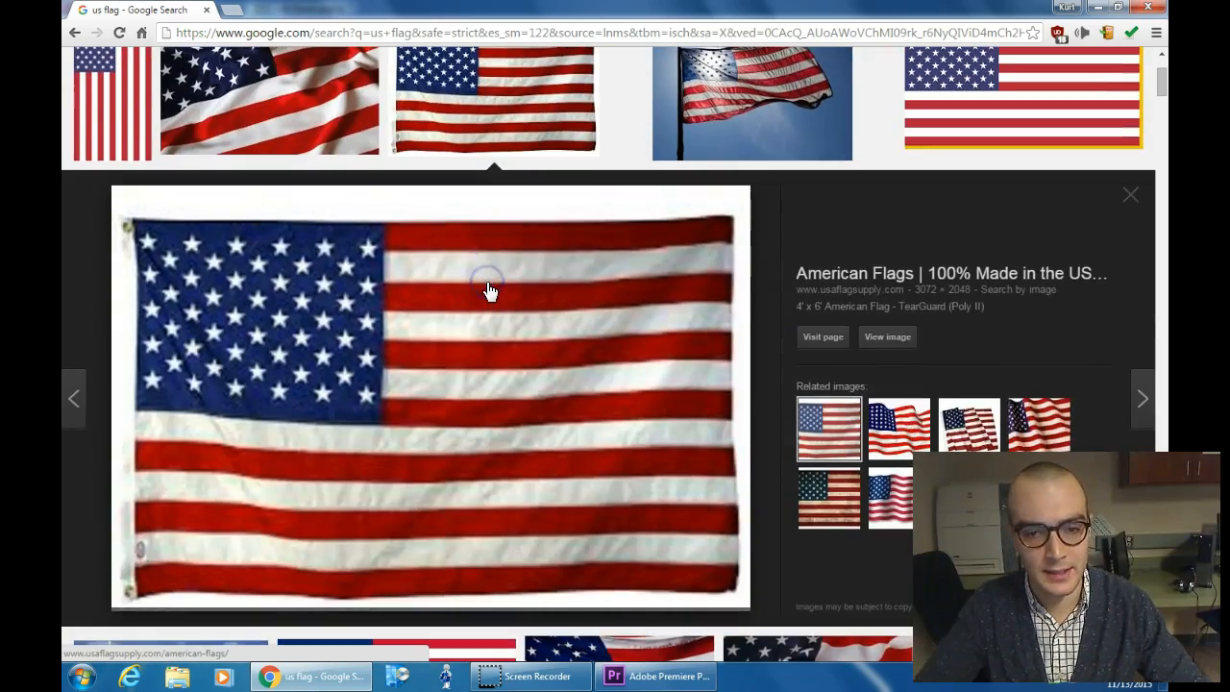
left_click(880, 335)
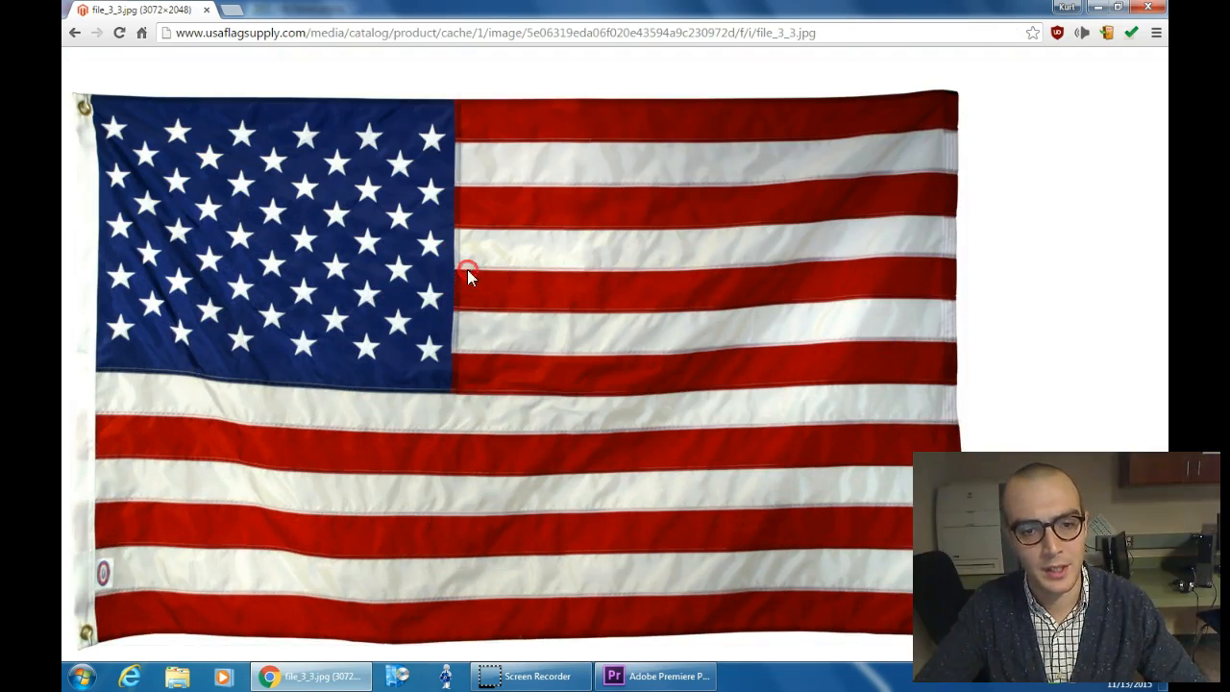
right_click(467, 269)
left_click(473, 277)
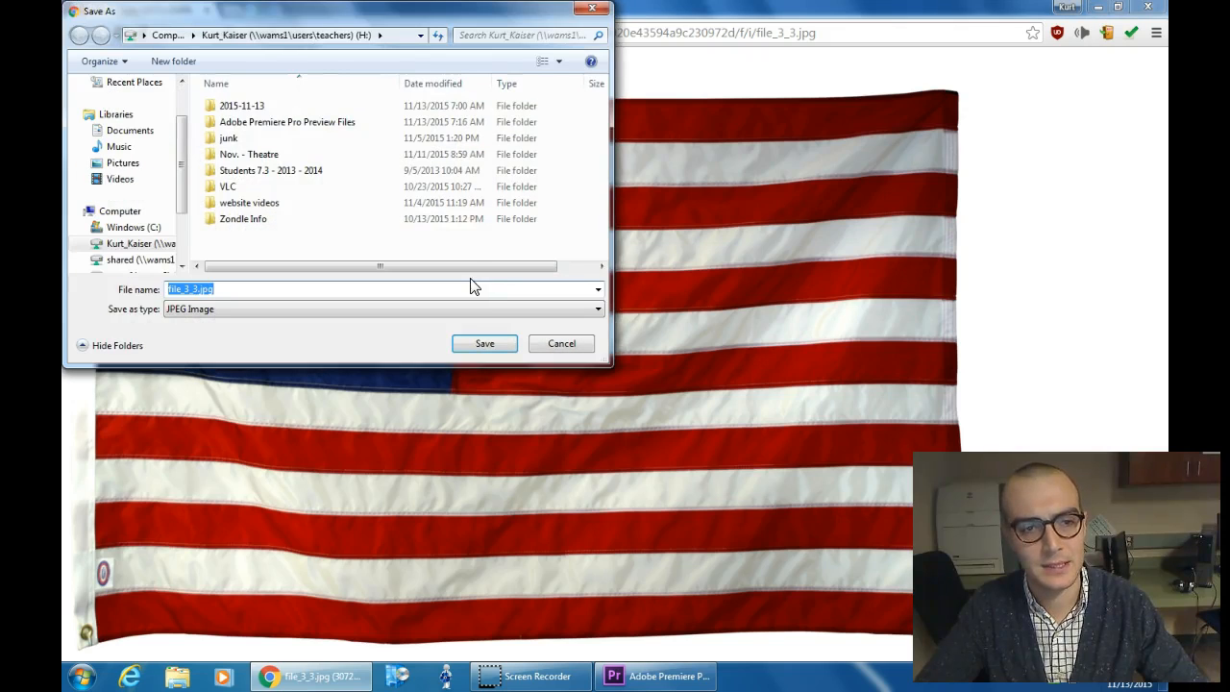
left_click(122, 245)
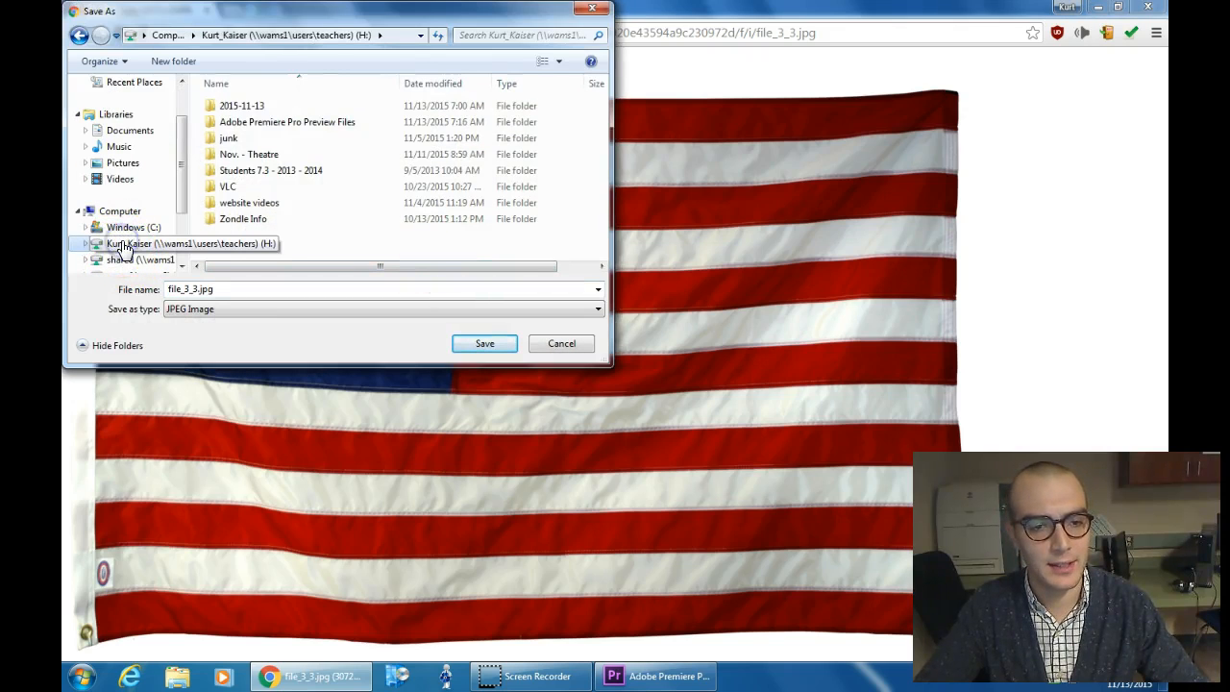
left_click(222, 288)
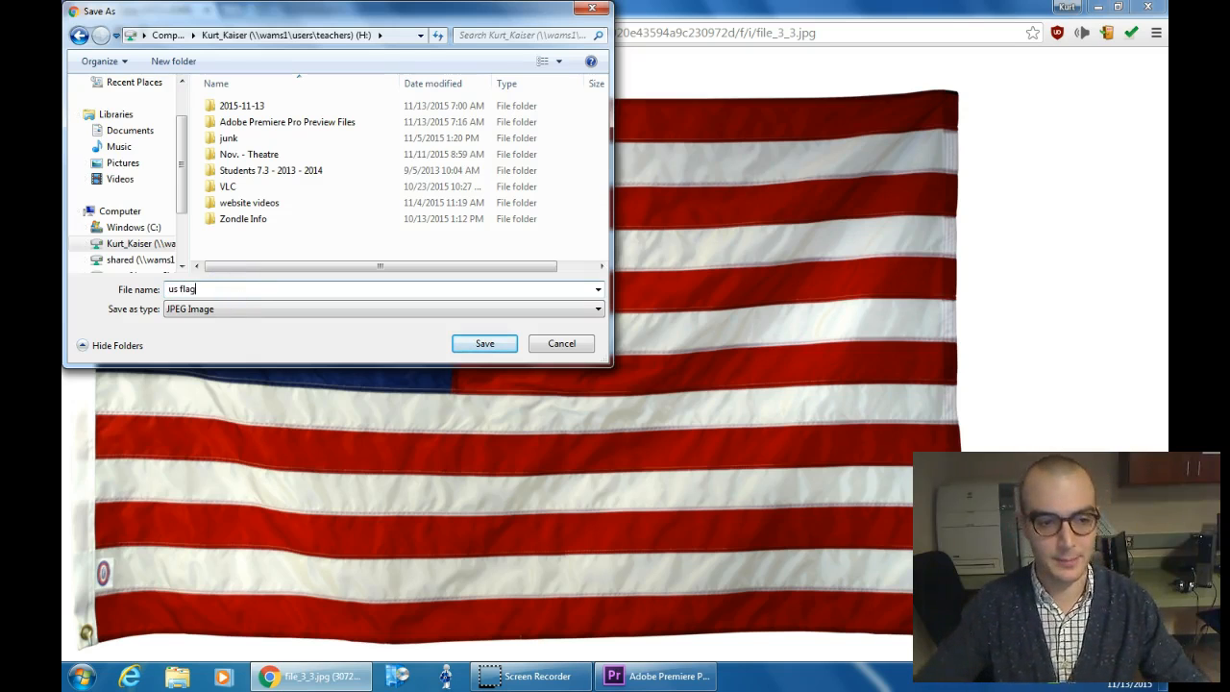
left_click(482, 346)
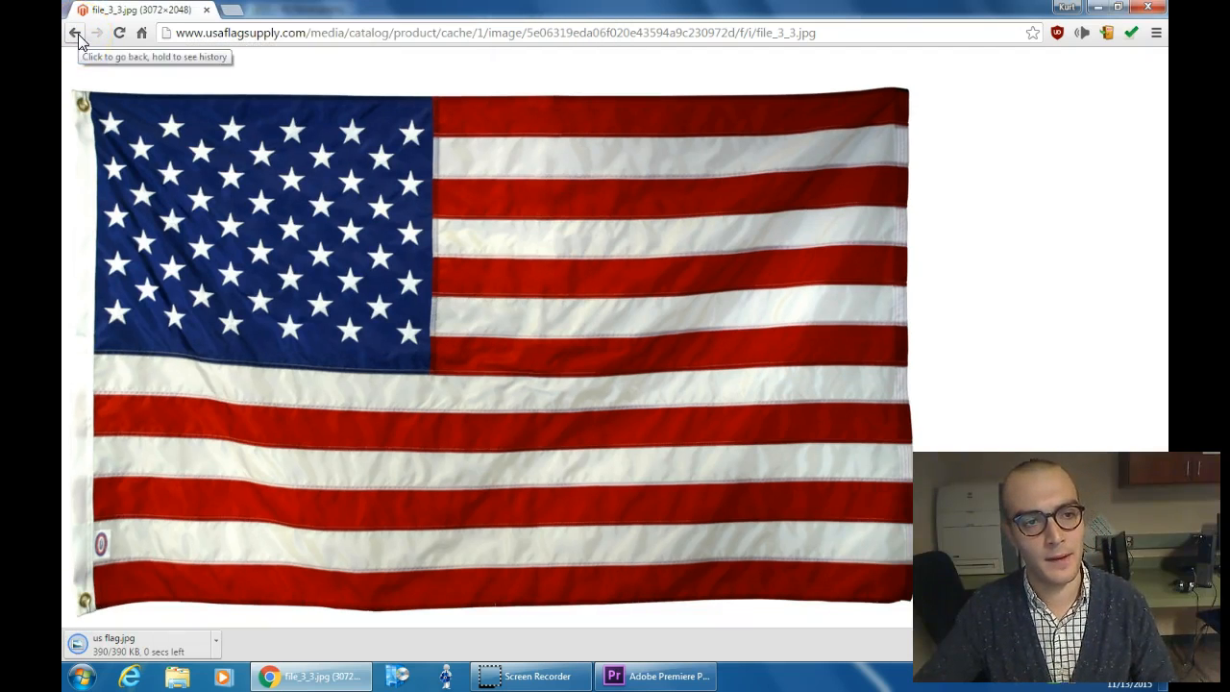
Step: Return to the image results and search for "texas flag" with the same size filter
left_click(76, 35)
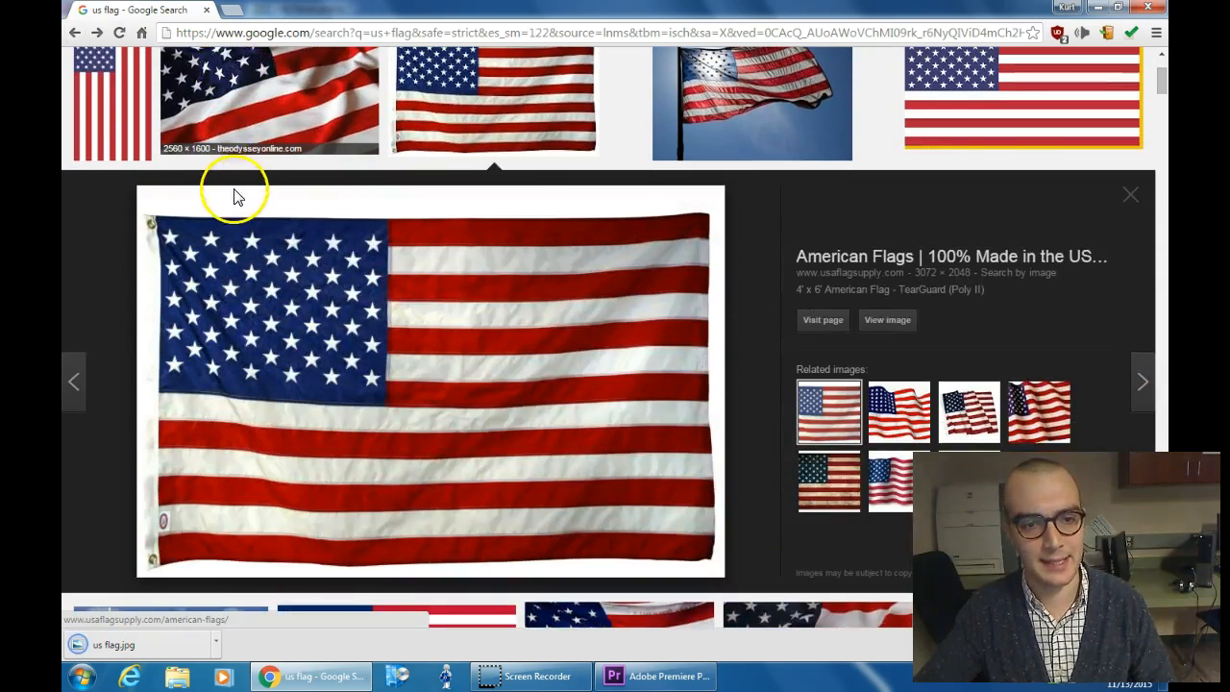
scroll(240, 192, "up", 2)
left_click_drag(215, 68, 161, 69)
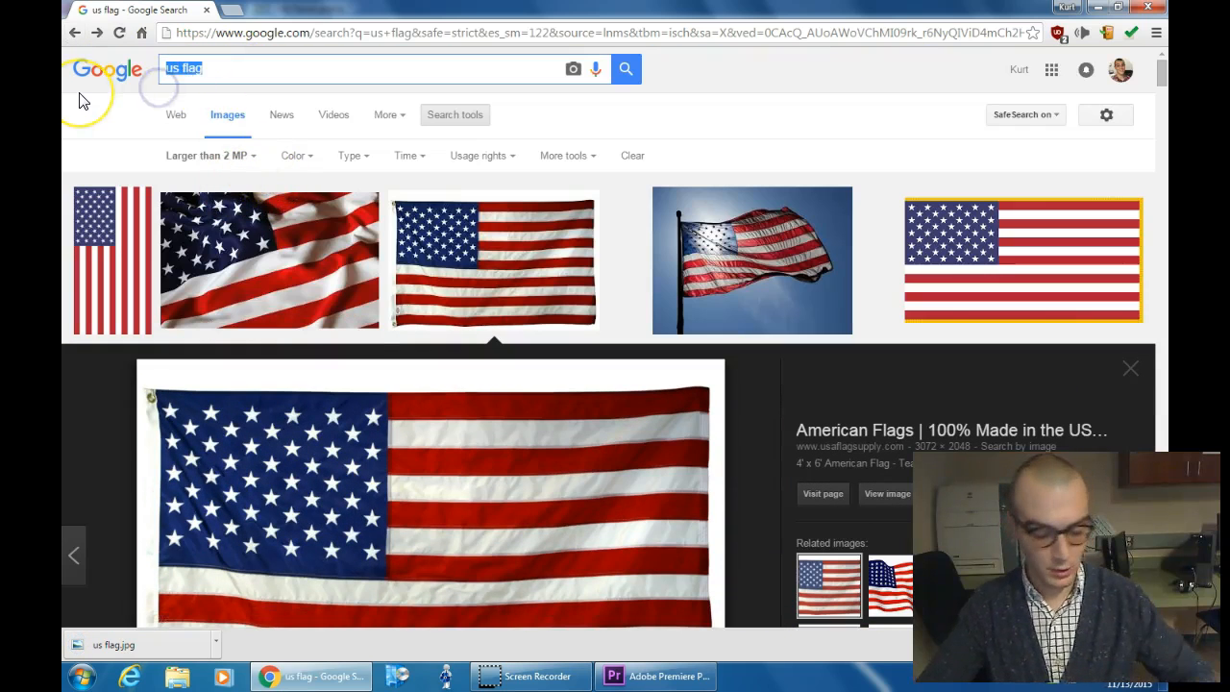
type("texas flag")
key("Return")
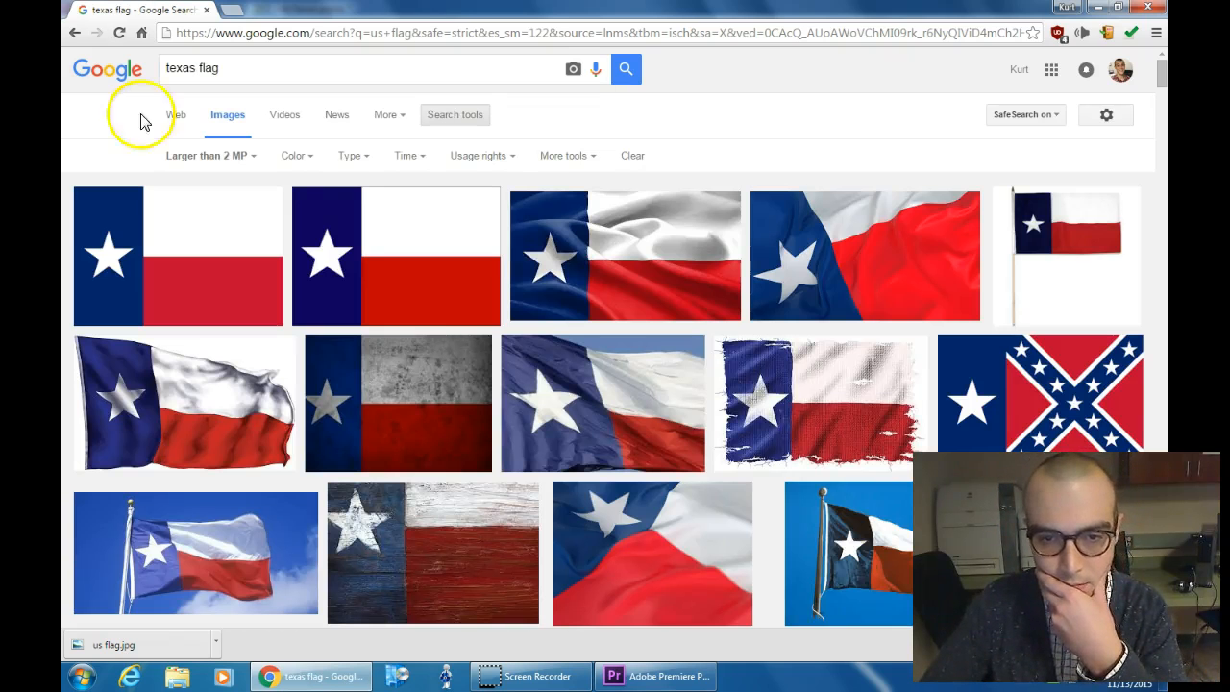
Step: Preview the waving Texas flag images from irem-dallas.org and dgrlegal.com, then close the preview
left_click(598, 219)
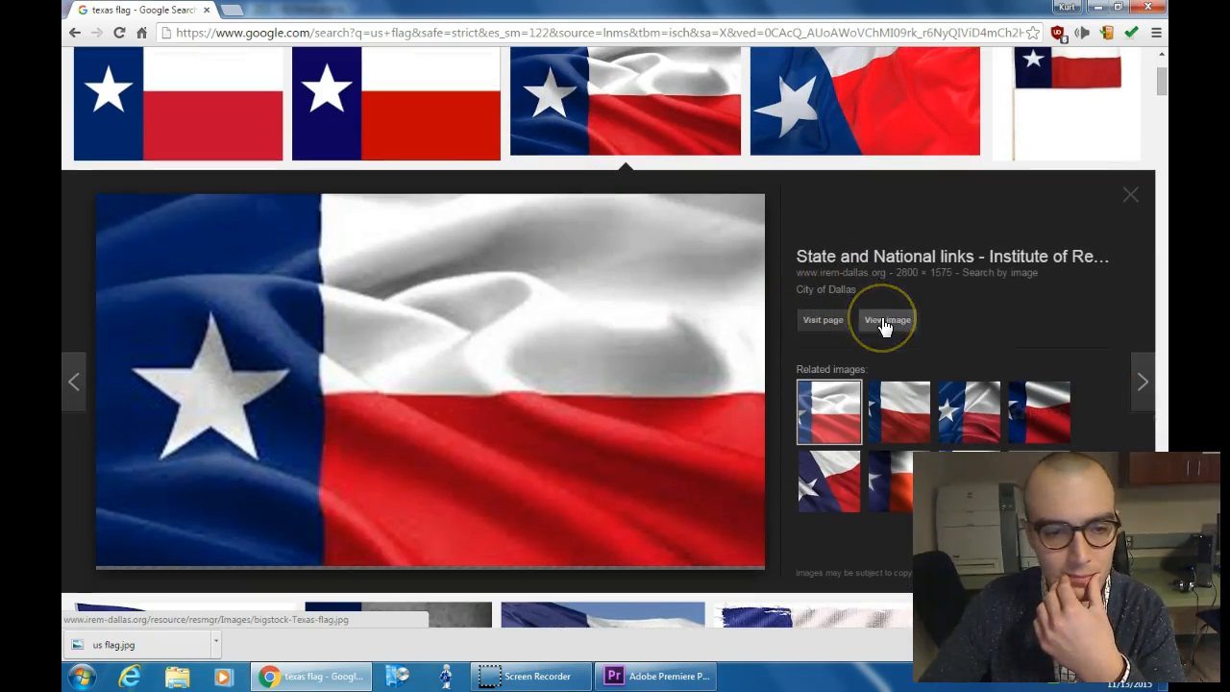
left_click(1130, 196)
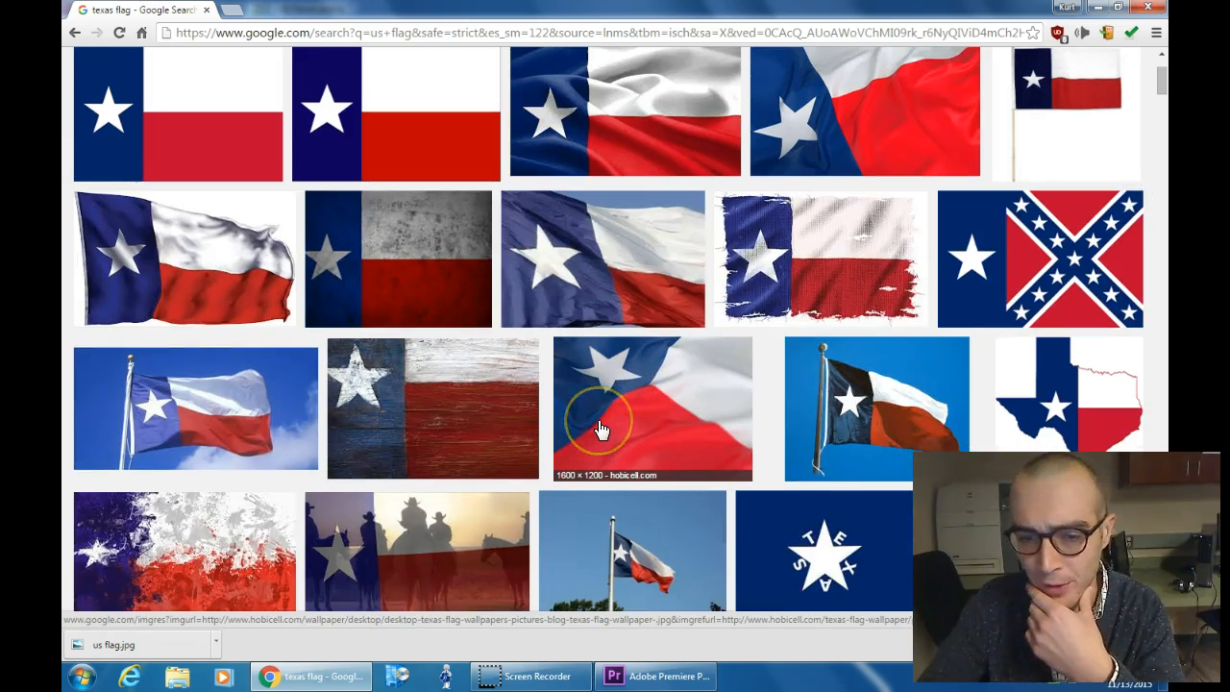
left_click(611, 417)
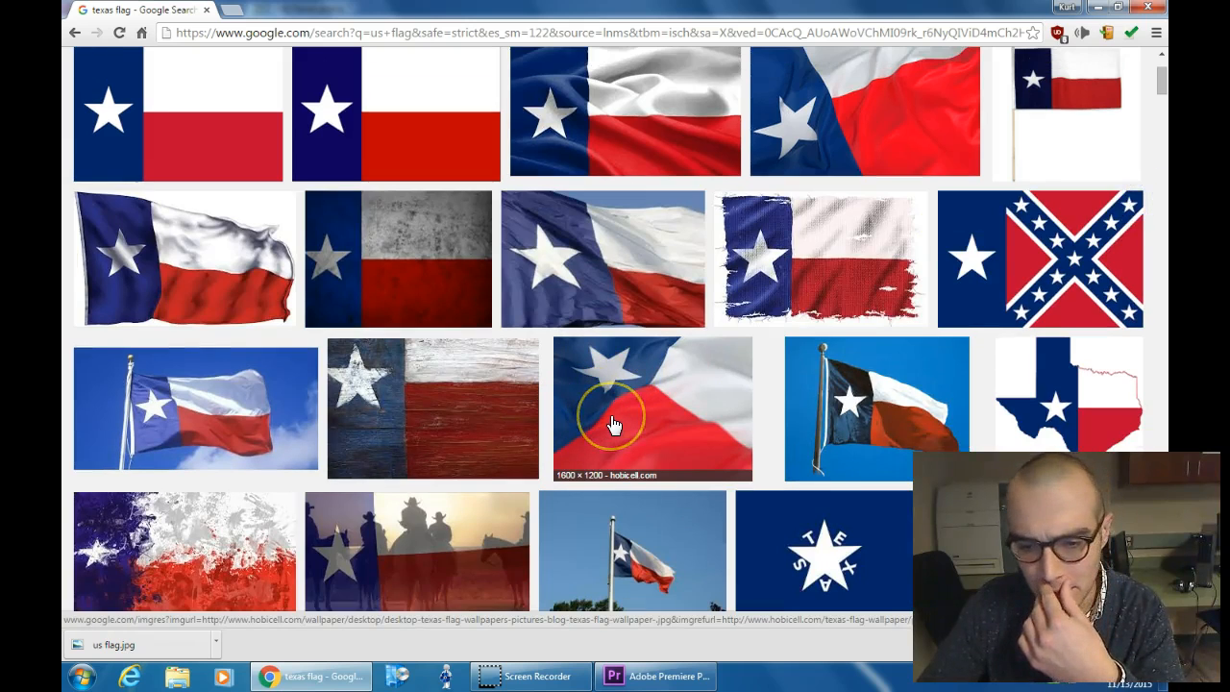
scroll(613, 425, "up", 3)
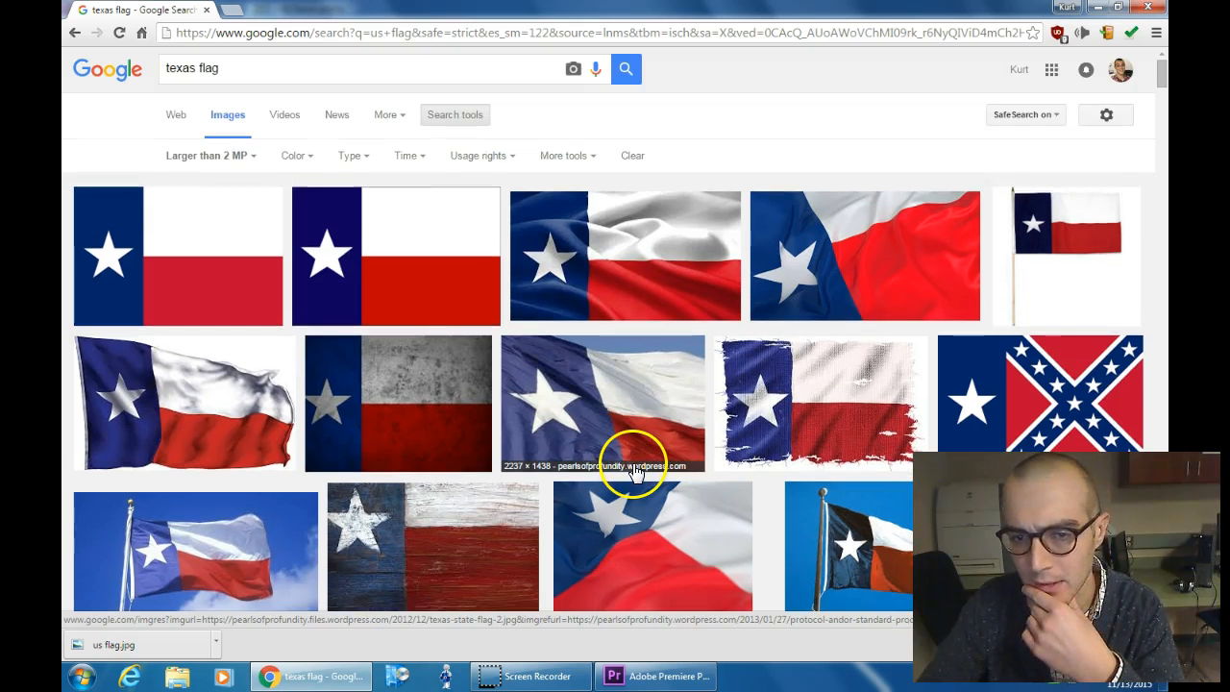
left_click(817, 274)
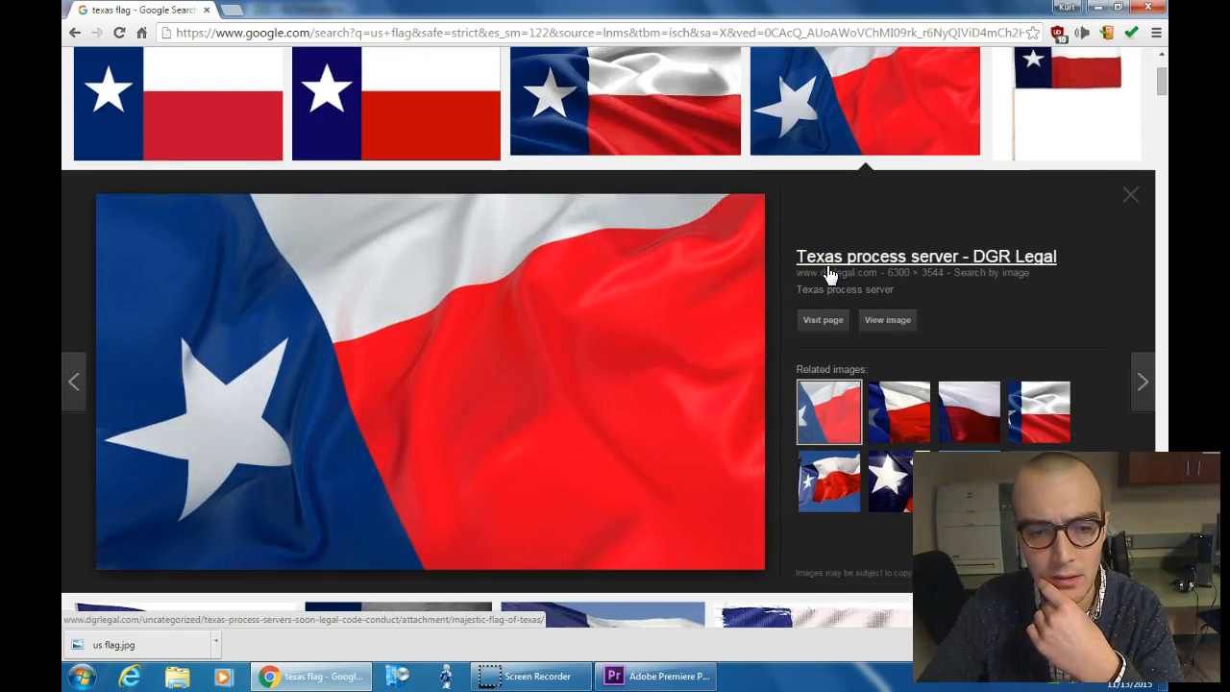
left_click(1130, 196)
Step: Look through the large Texas flag image results for a flag picture that suits a video background
scroll(483, 472, "down", 3)
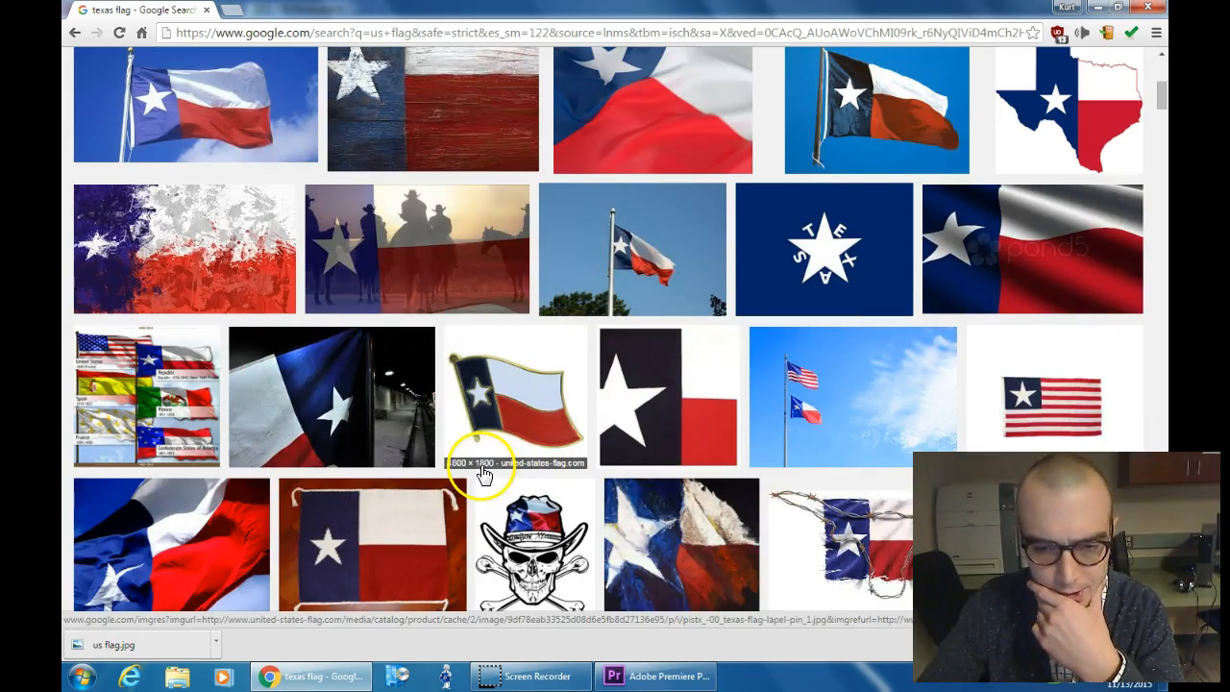
scroll(461, 471, "down", 3)
scroll(429, 478, "down", 3)
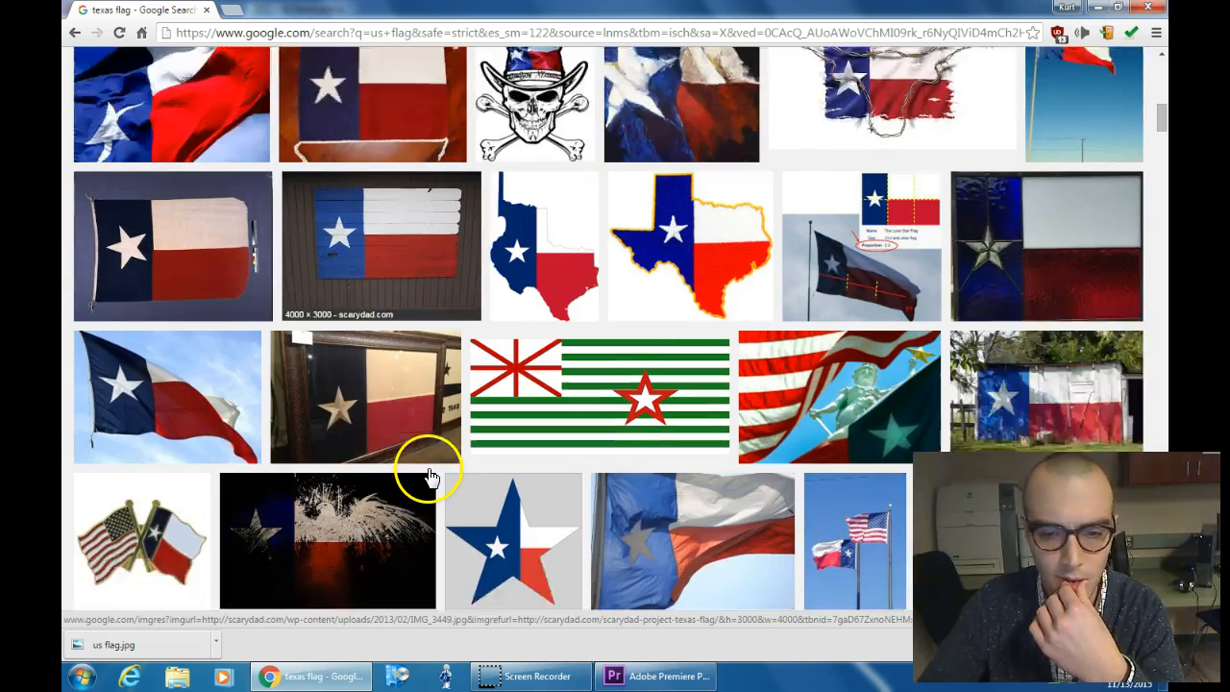
scroll(422, 471, "down", 1)
scroll(402, 500, "down", 1)
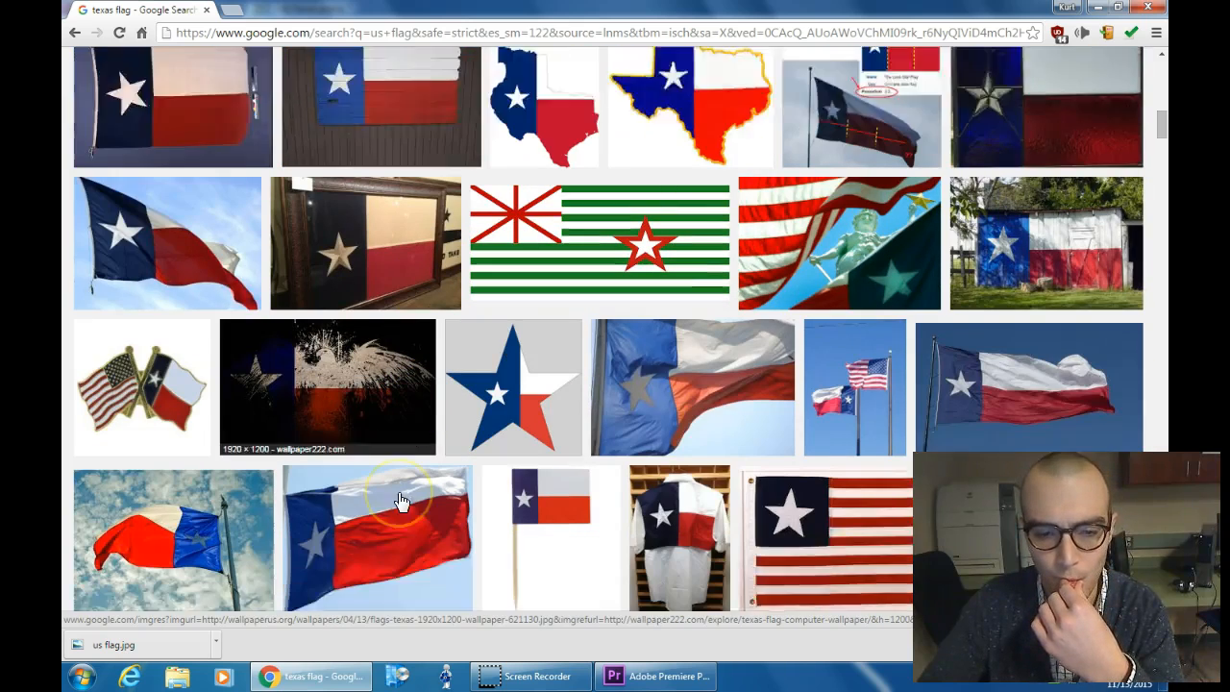
scroll(401, 501, "down", 3)
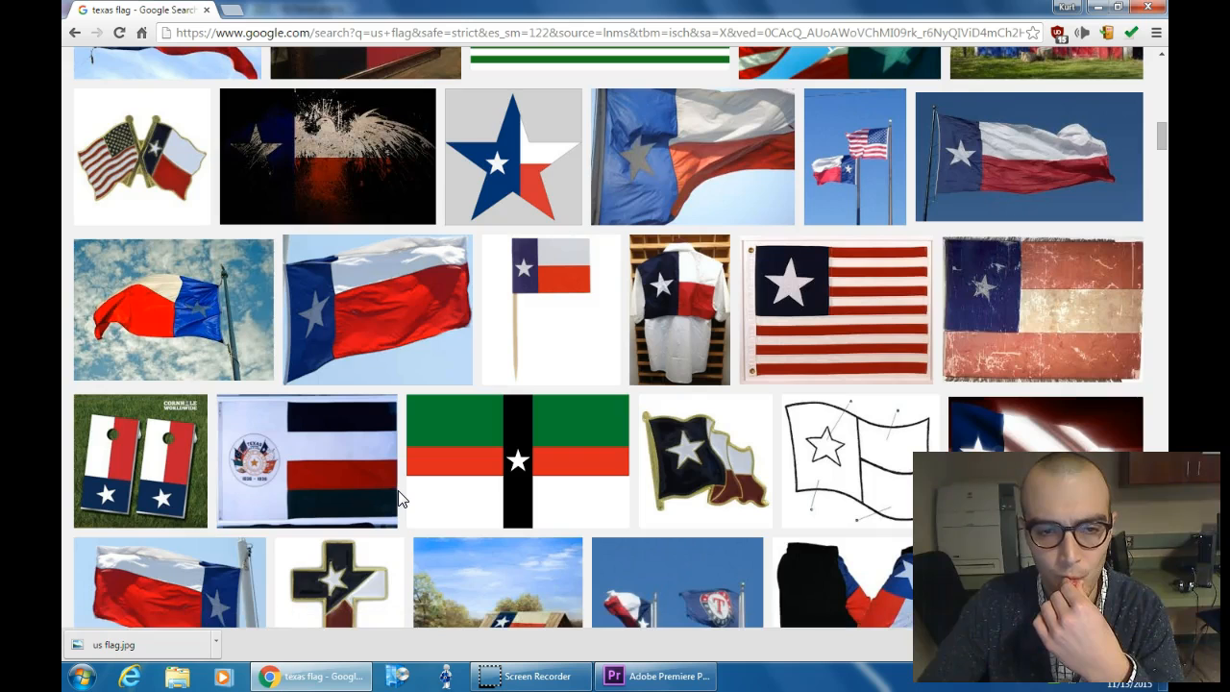
scroll(401, 501, "down", 5)
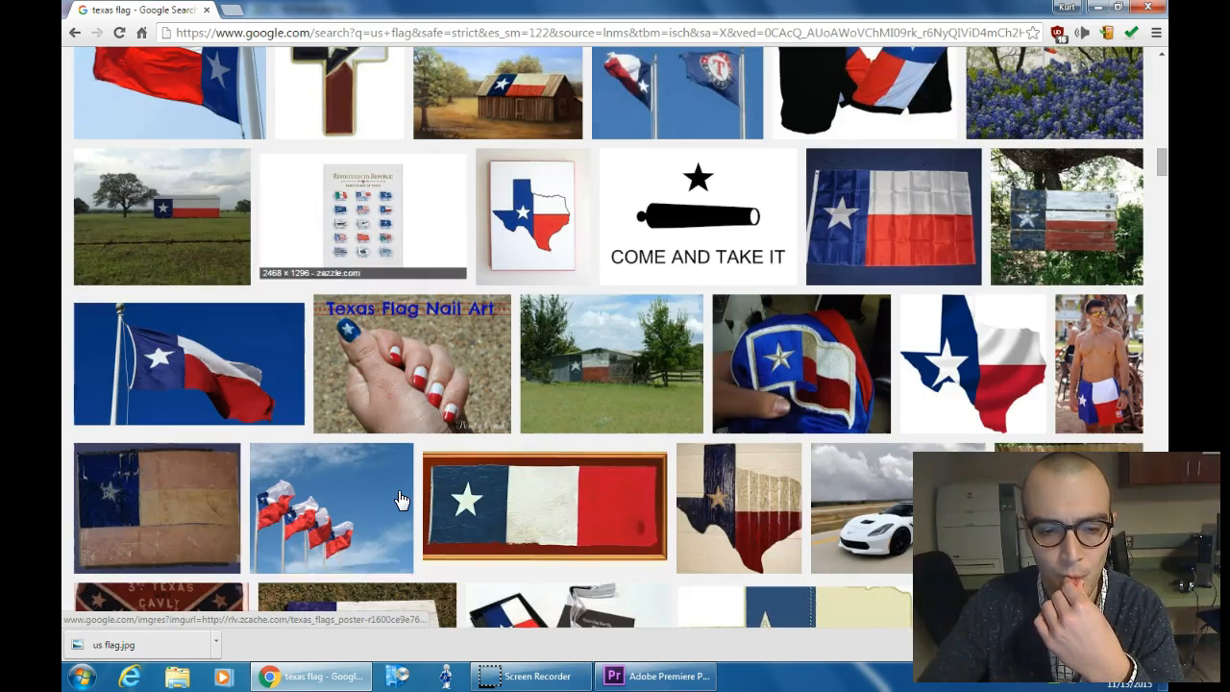
scroll(402, 501, "up", 6)
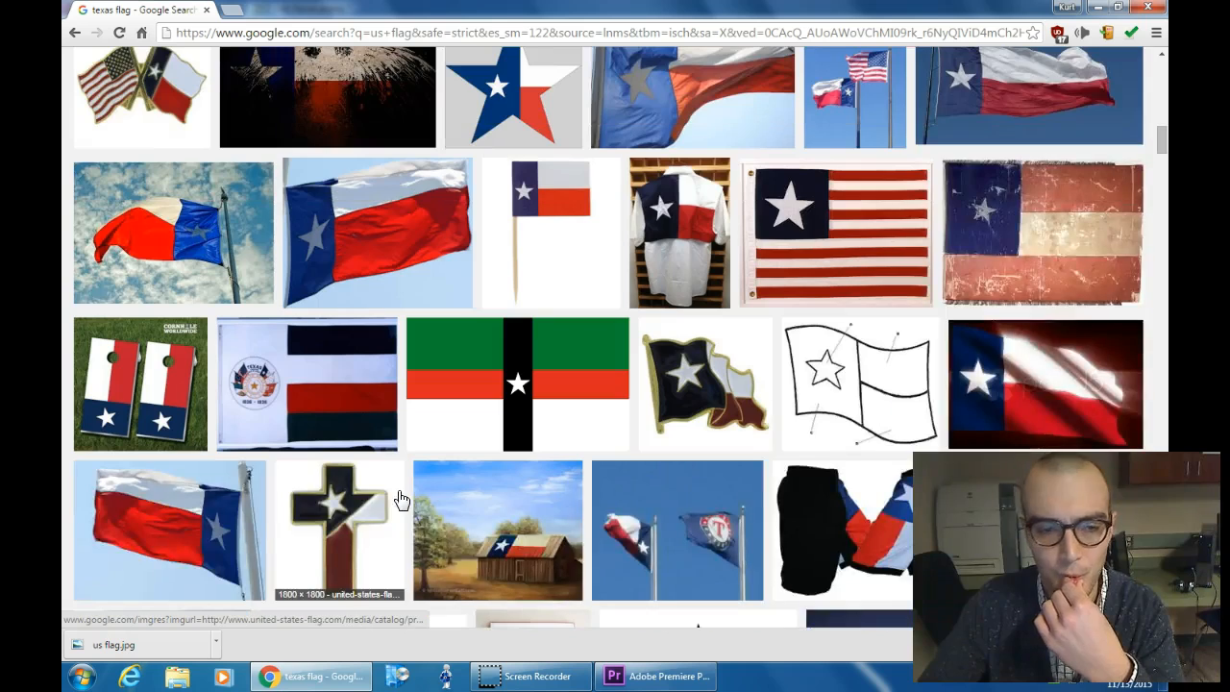
Step: Open the waving Texas flag image from plus.google.com at full size and save it to the H: drive as "texas flag"
left_click(371, 468)
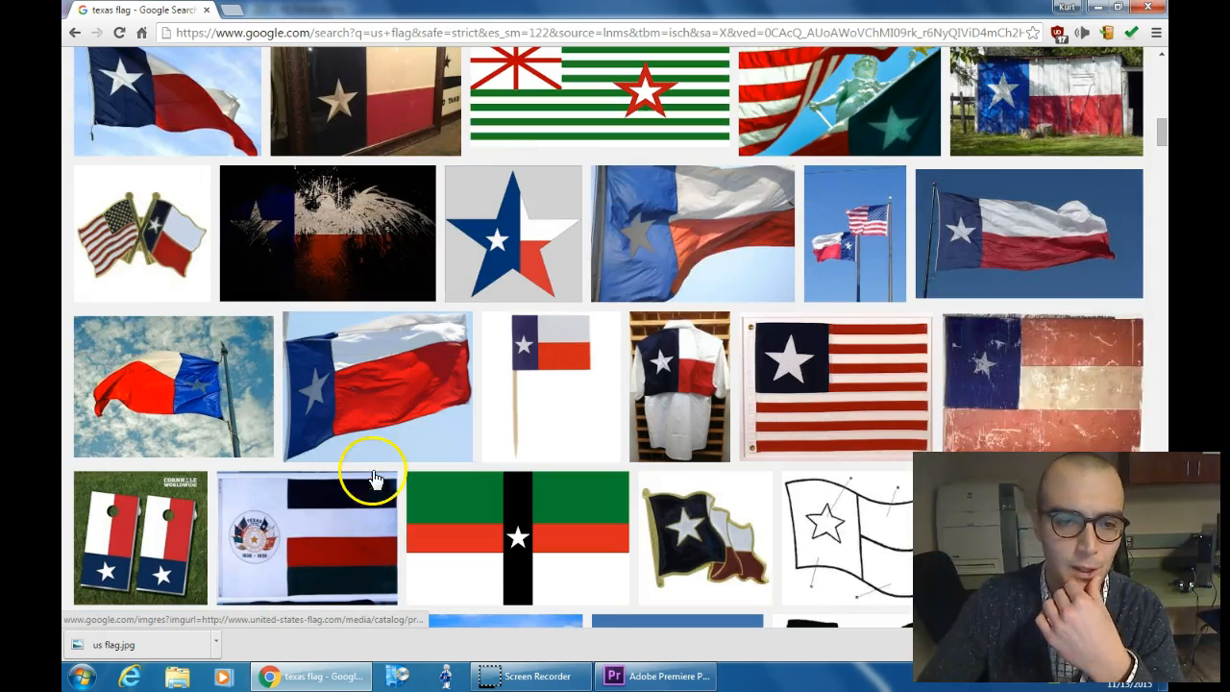
left_click(366, 408)
left_click(883, 323)
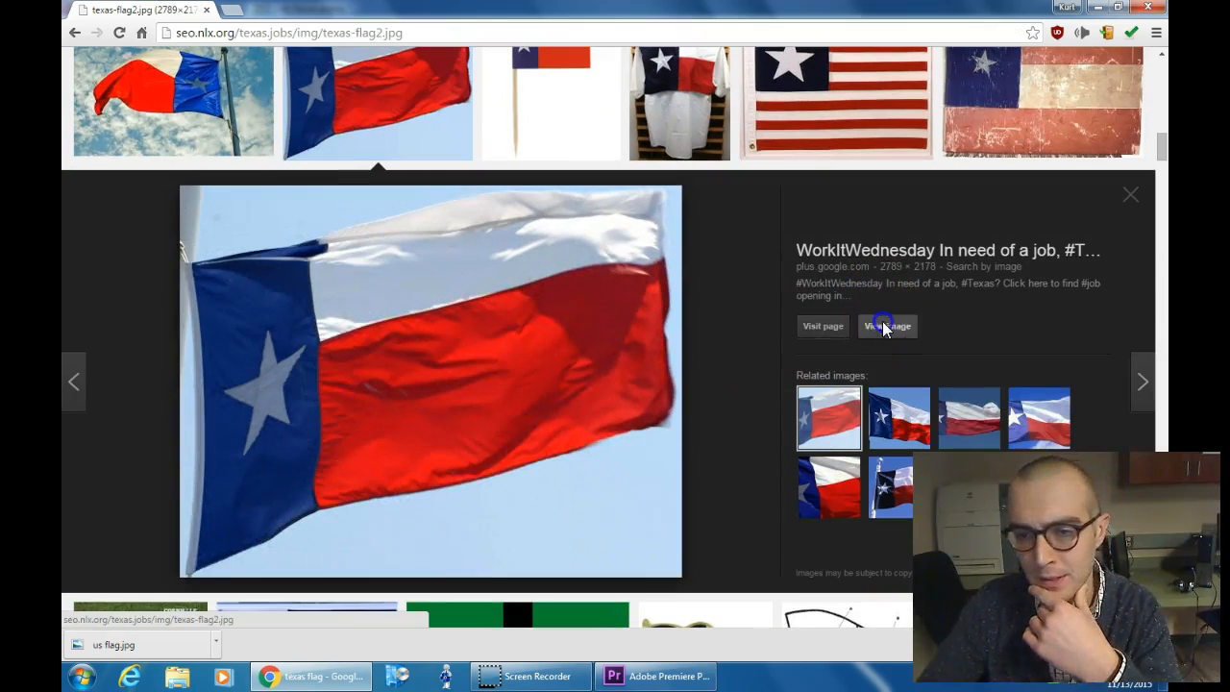
right_click(509, 279)
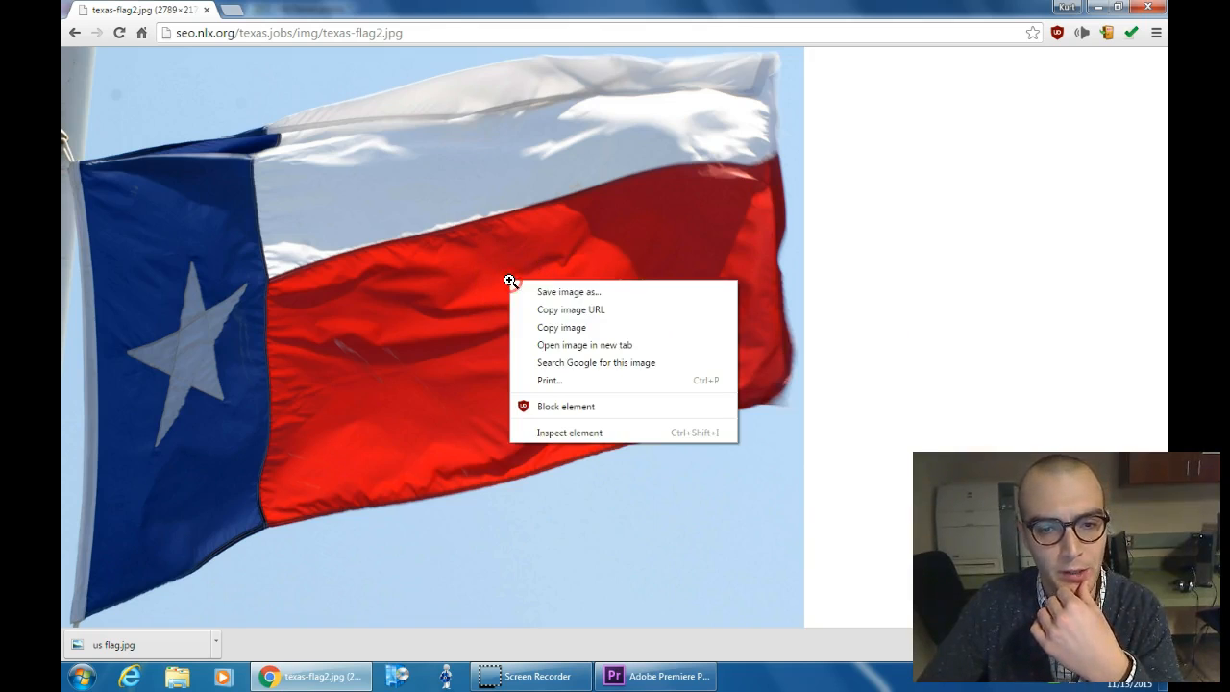
left_click(532, 291)
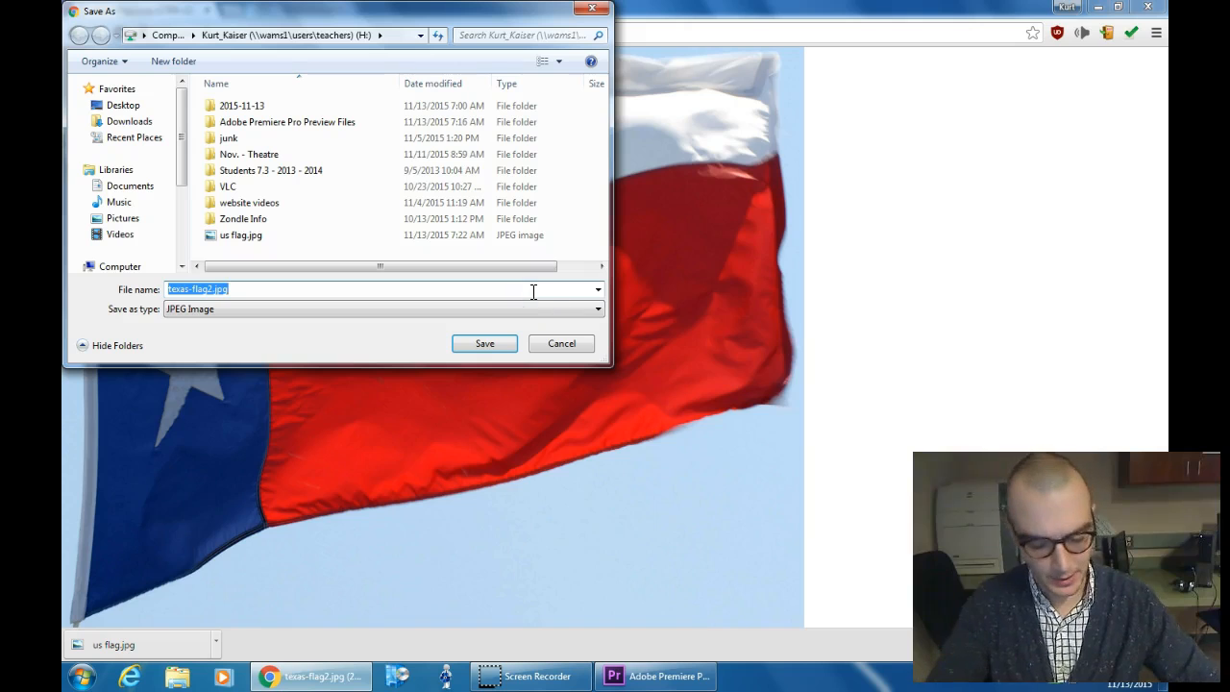
left_click(467, 349)
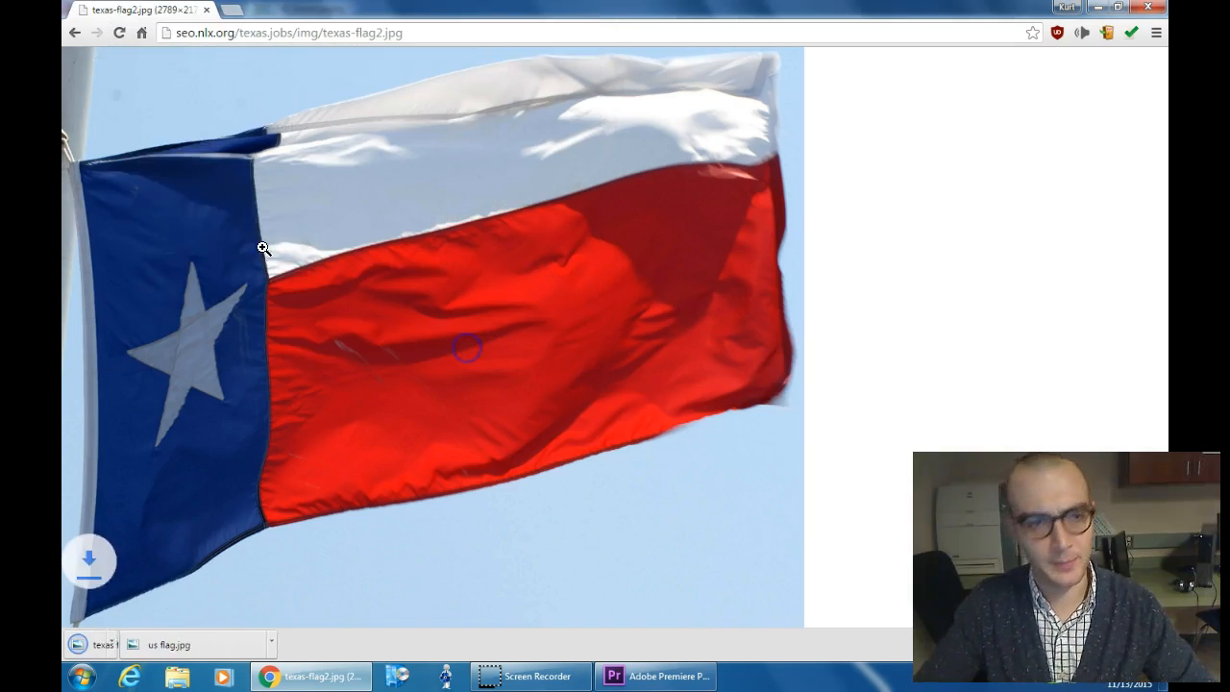
Step: Return to the image results and search for "peaceful landscapes" with the same size filter
left_click(74, 36)
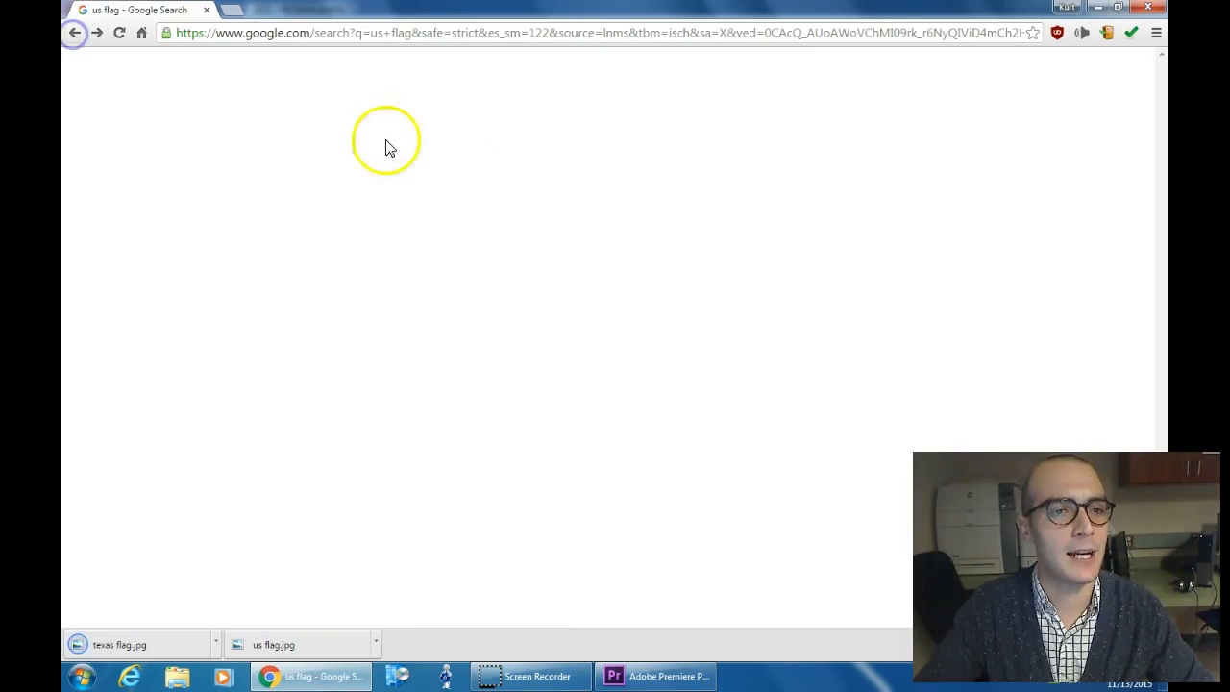
scroll(254, 125, "up", 15)
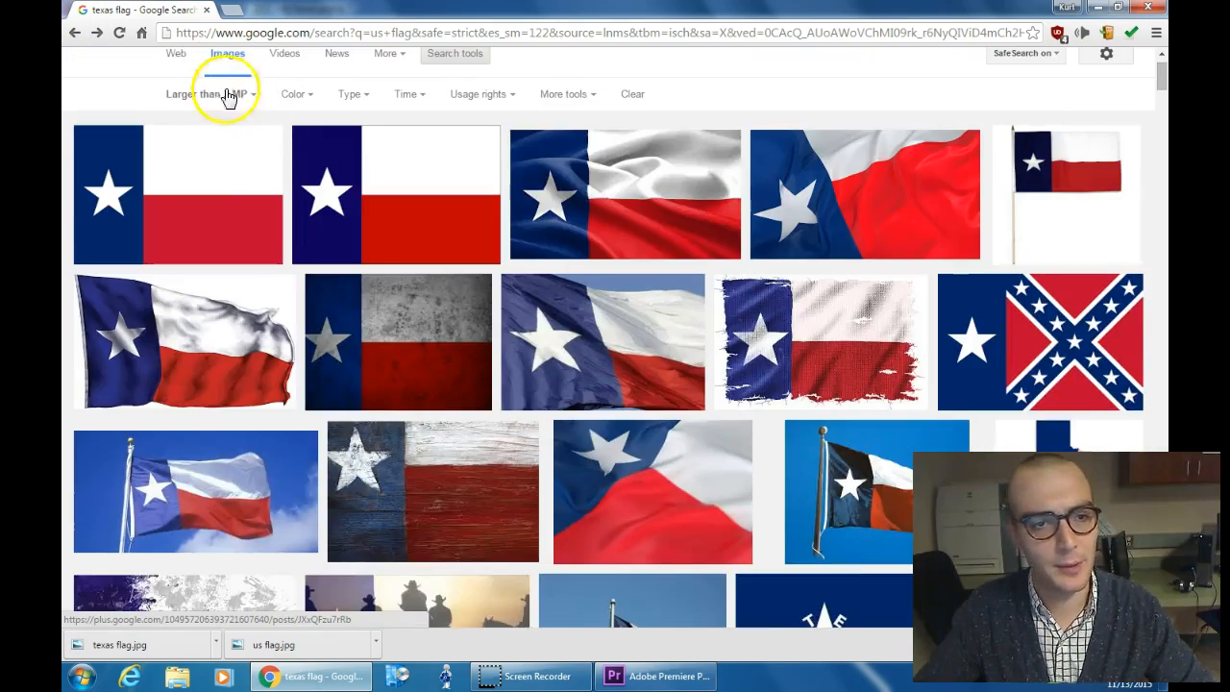
scroll(226, 102, "up", 1)
left_click_drag(216, 72, 157, 93)
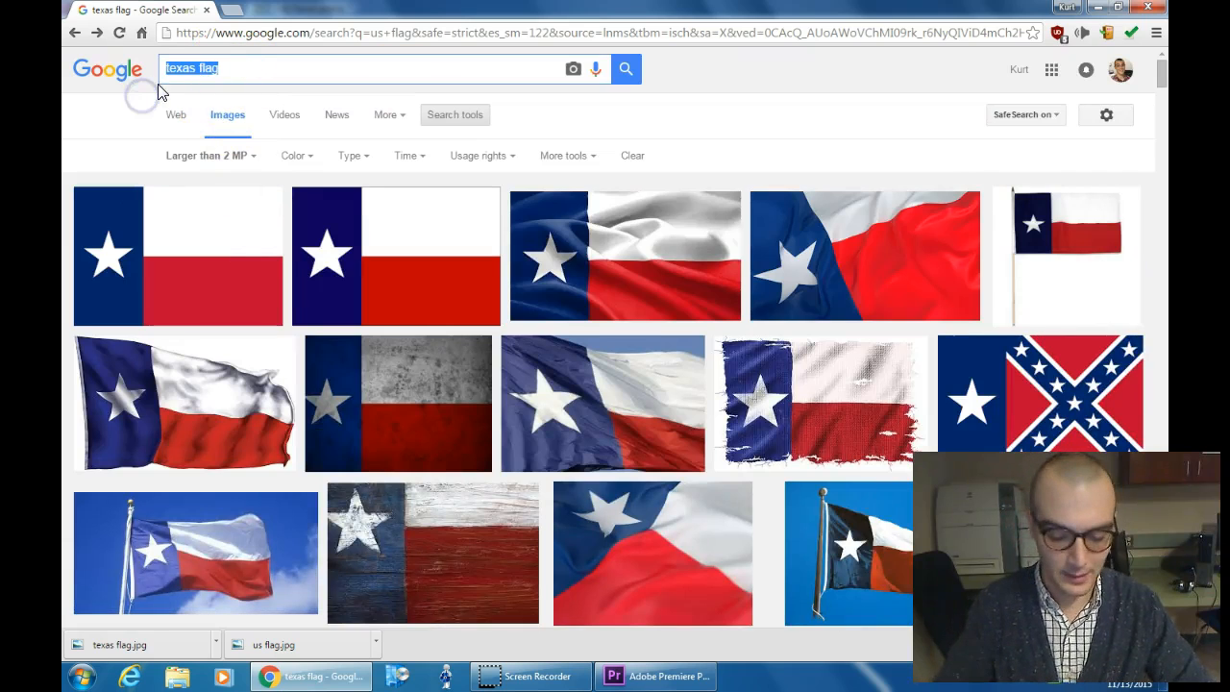
type("pec")
key("BackSpace")
type("ac")
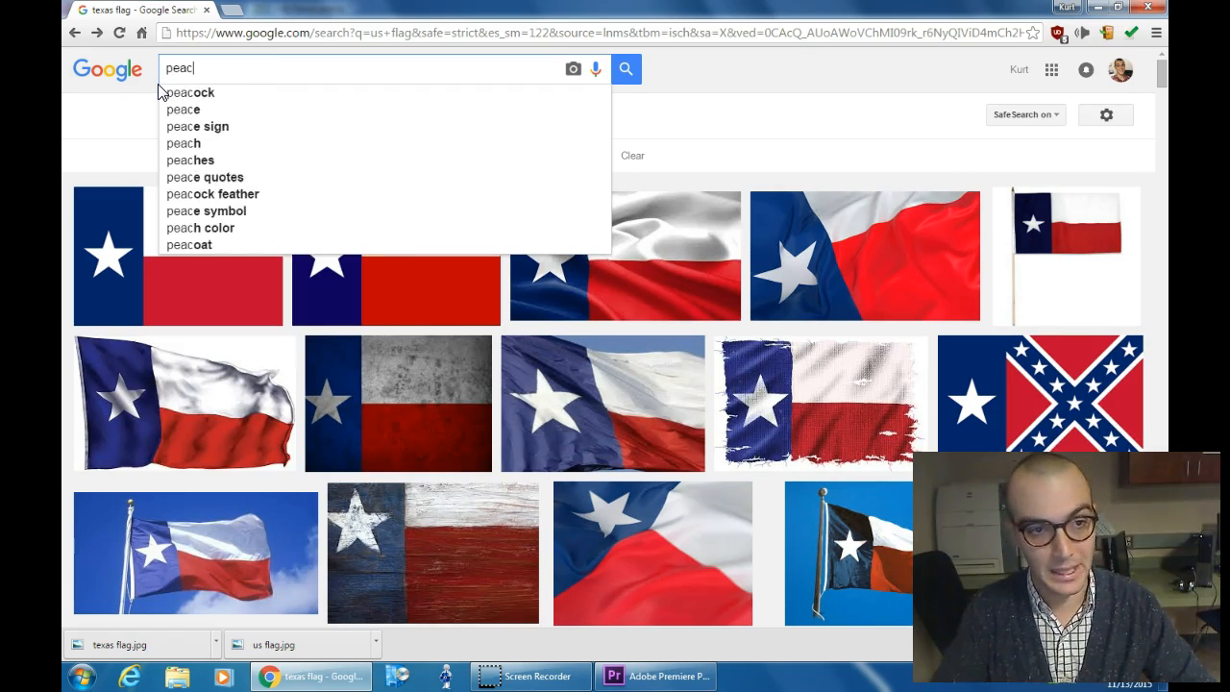
type("eful land")
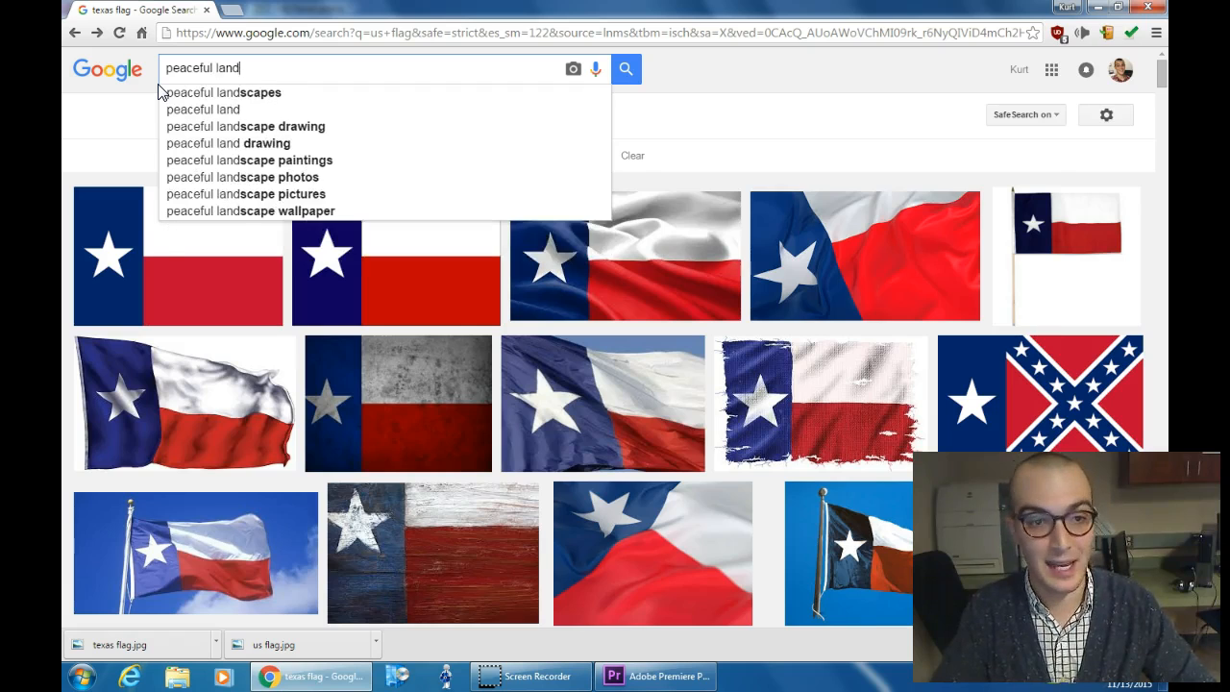
type("scapes")
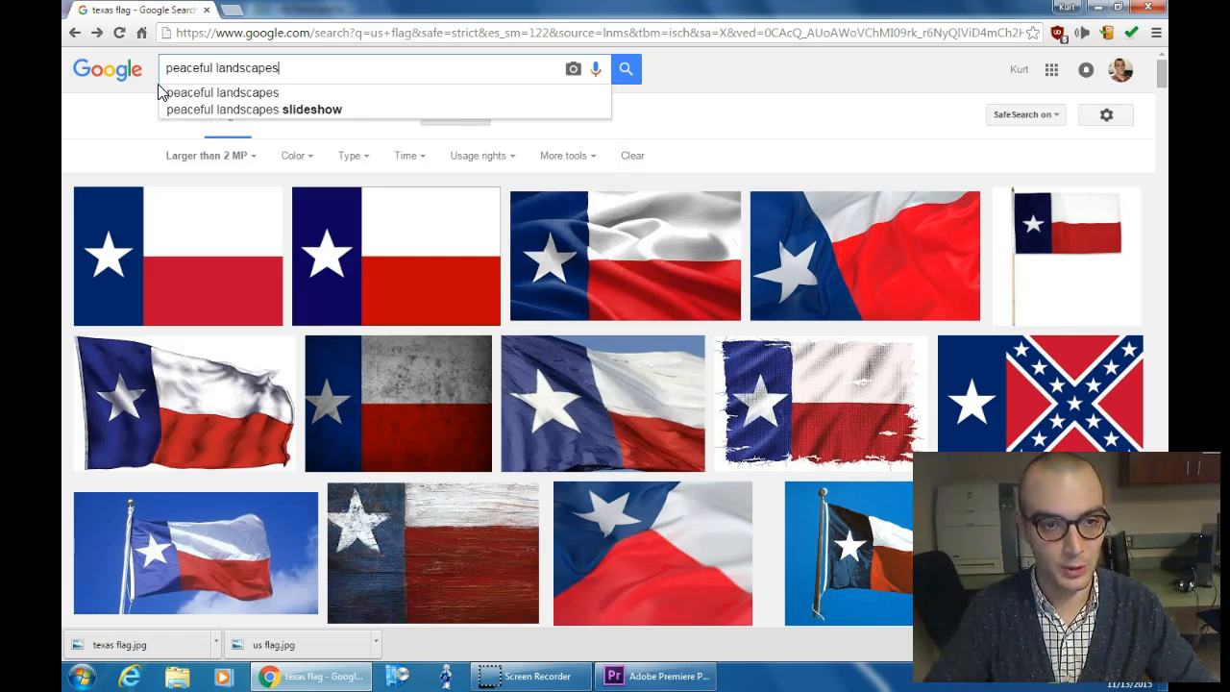
key("Return")
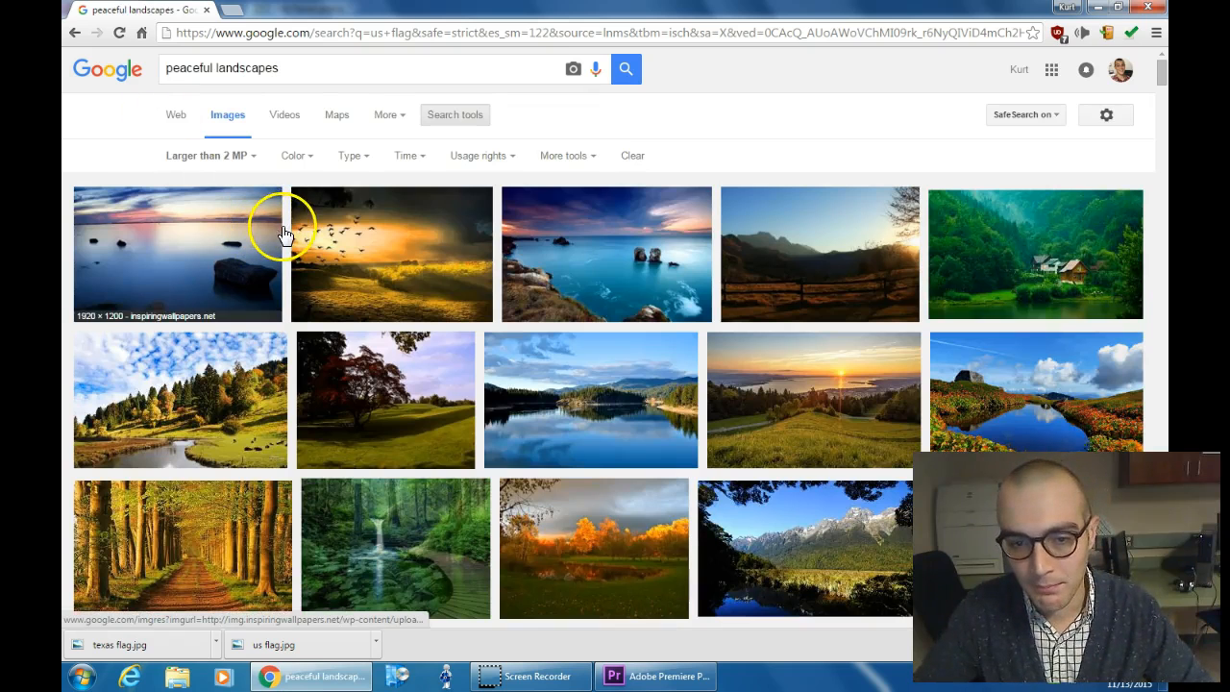
Step: Open the sunset seascape from magic4walls.com at full size and save it to the H: drive as "peaceful landscape"
left_click(638, 276)
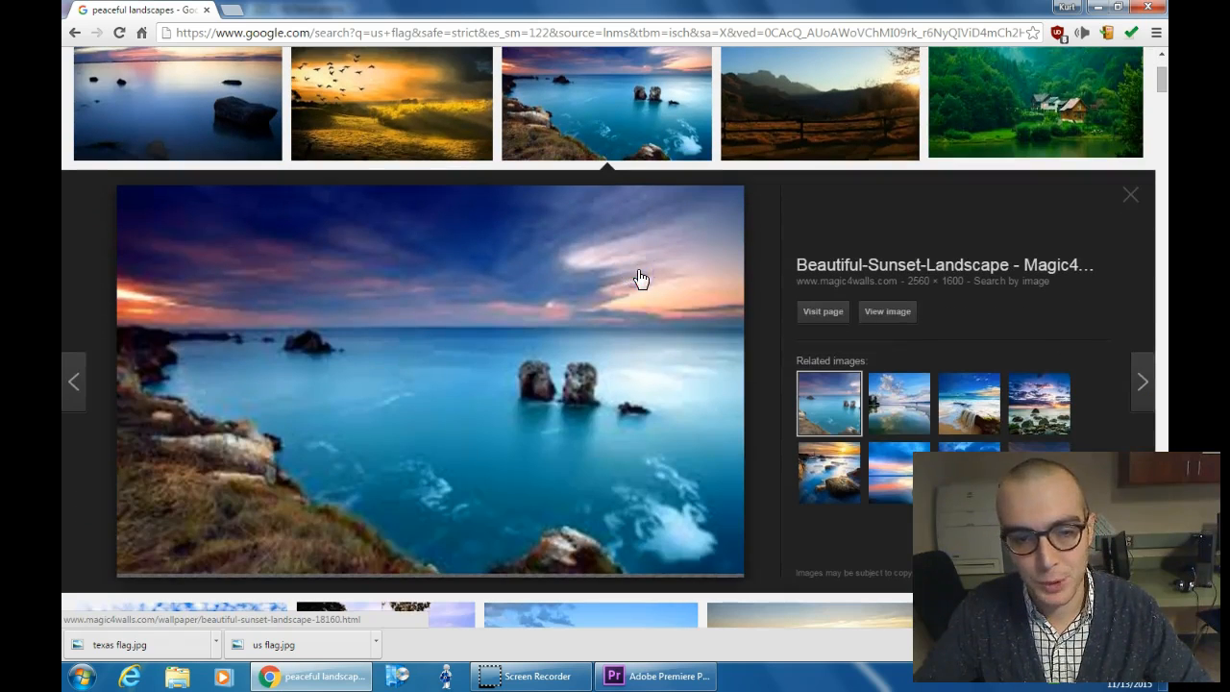
left_click(903, 319)
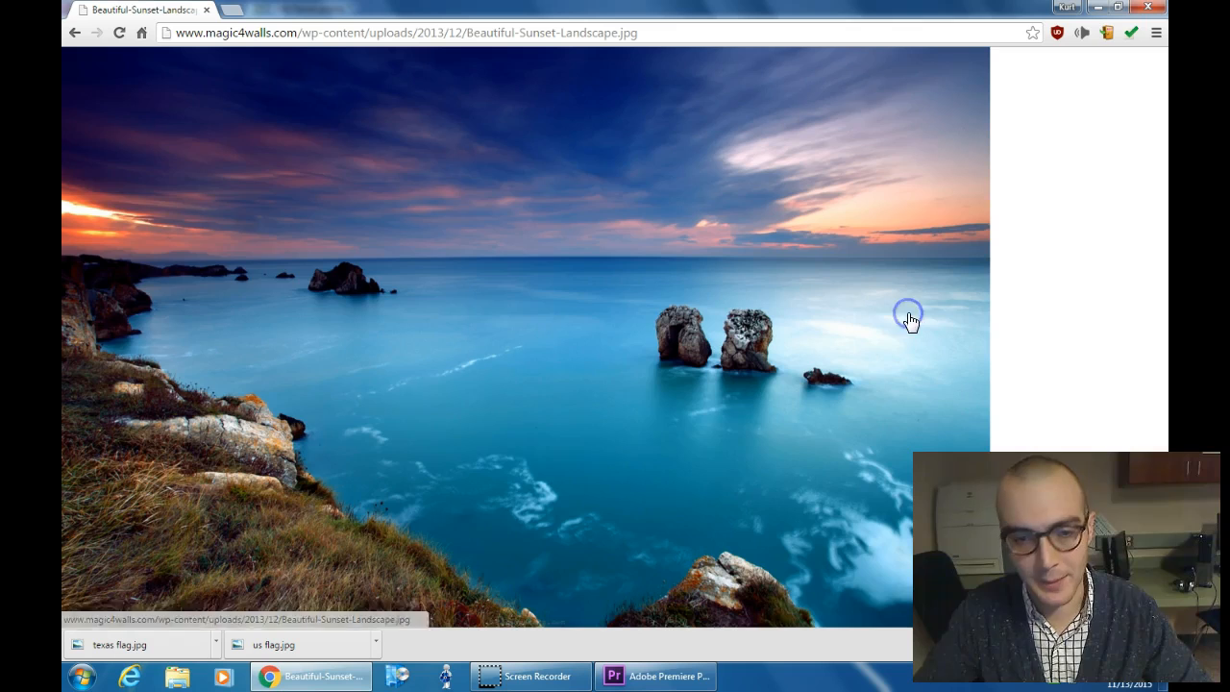
right_click(524, 290)
left_click(540, 303)
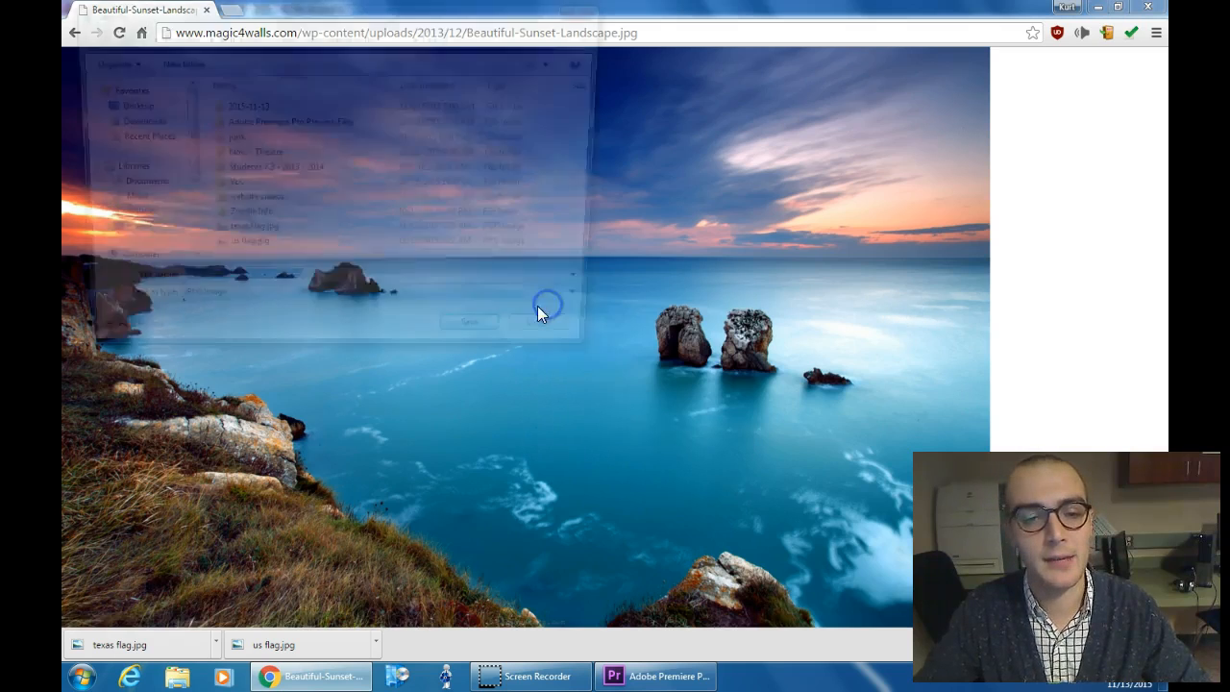
type("peaceful lands")
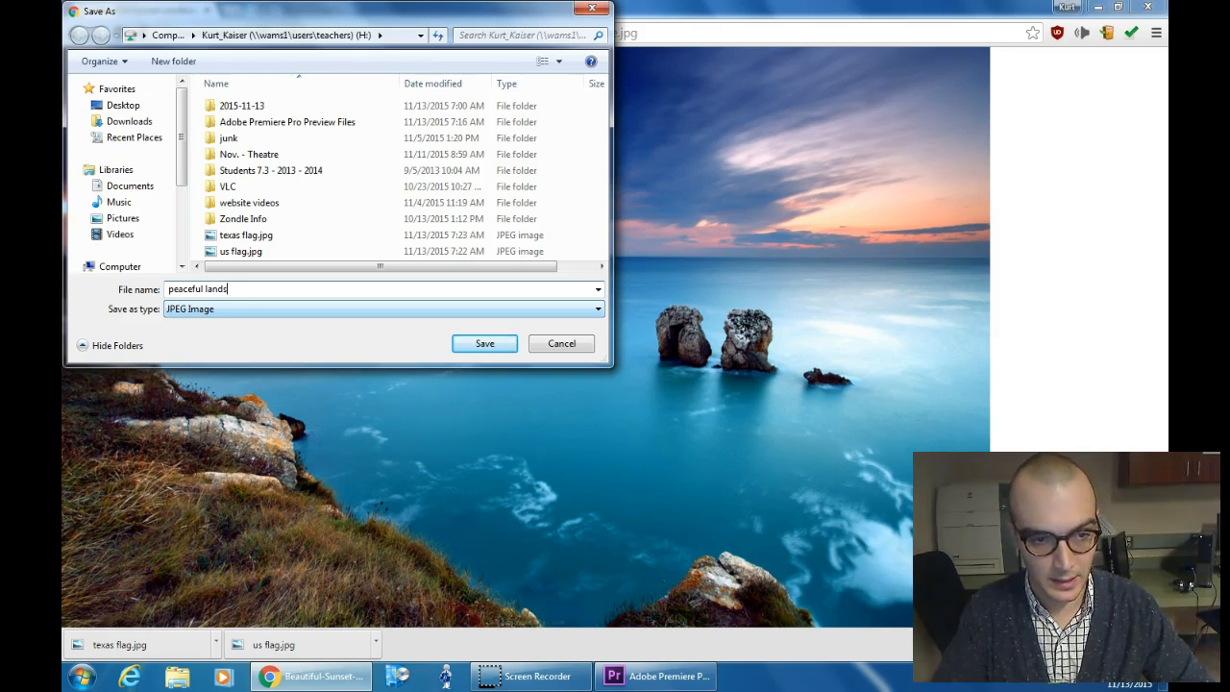
type("cape")
key("Return")
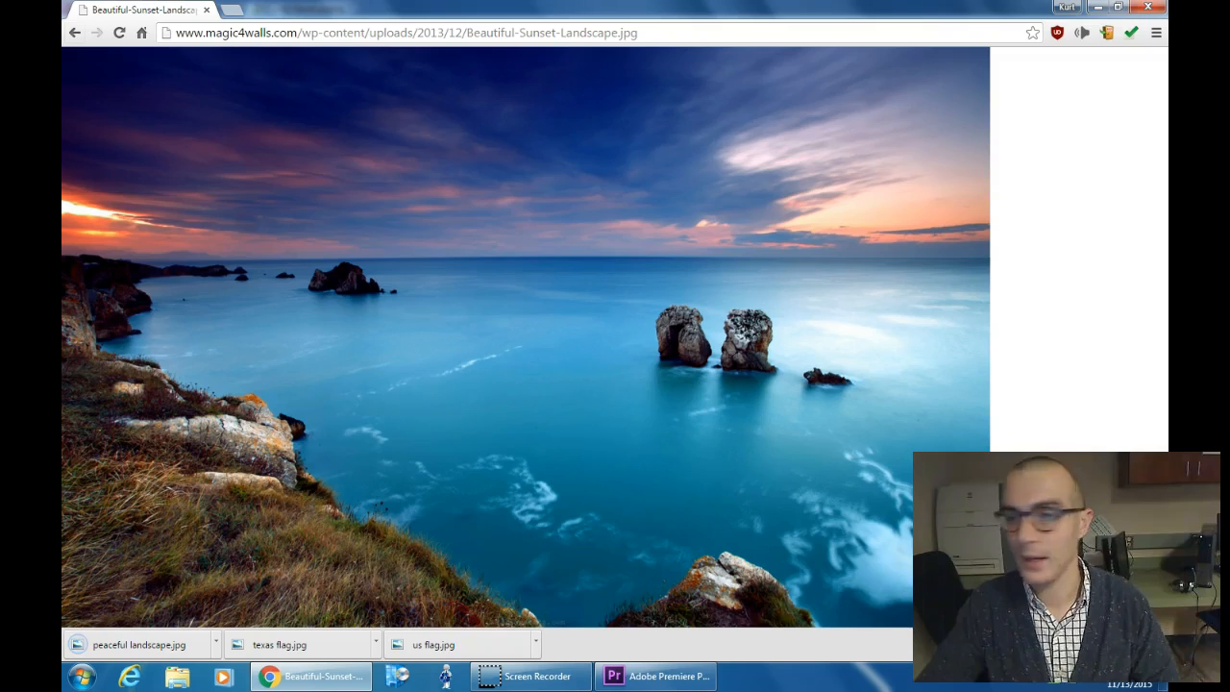
Step: Go back to the results and try to open the green valley landscape from pichost.me at full size
left_click(74, 33)
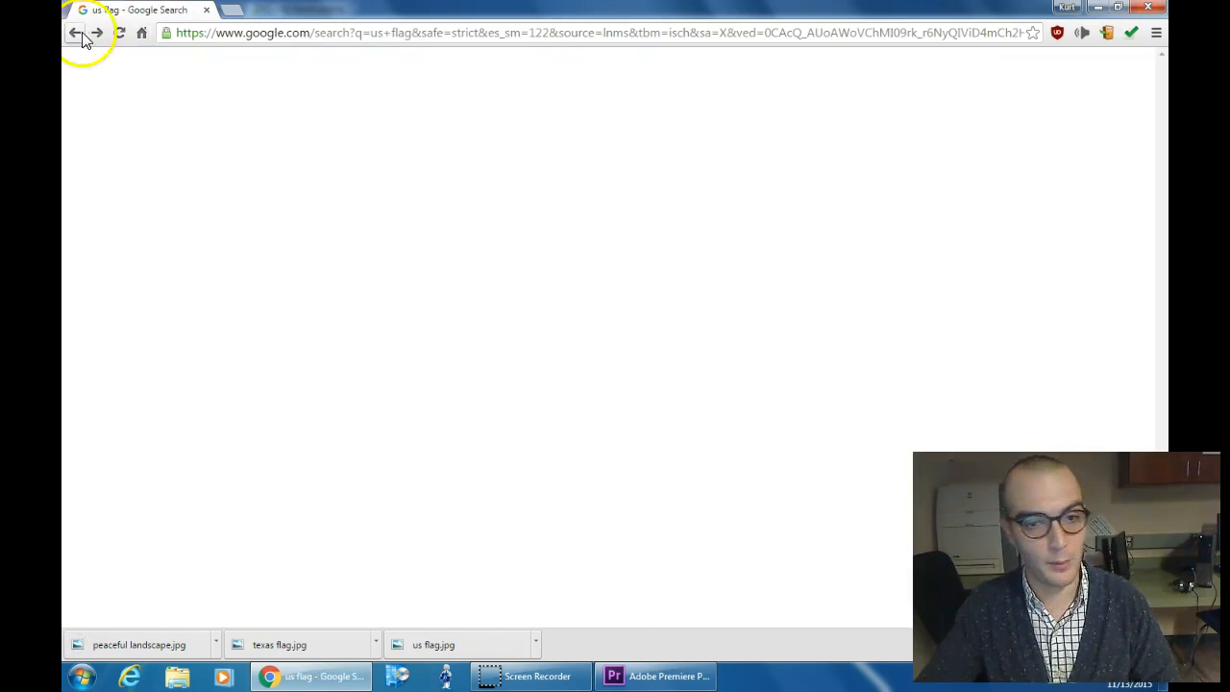
left_click(615, 256)
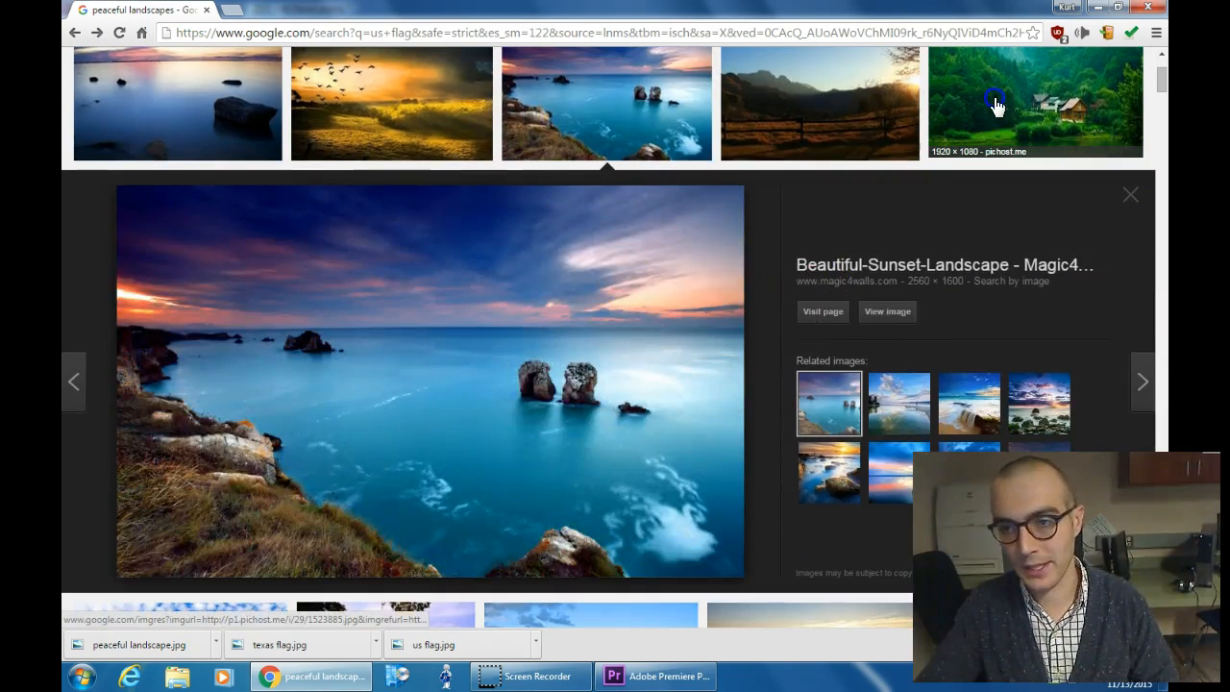
left_click(996, 105)
left_click(894, 320)
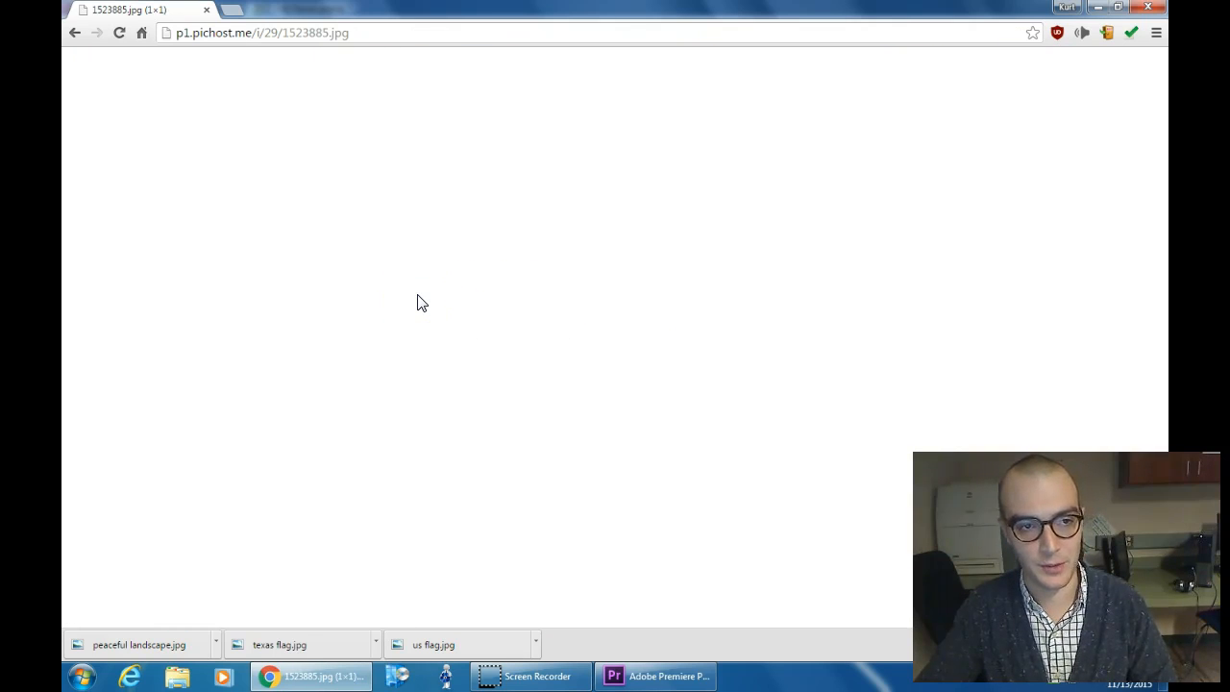
left_click(74, 35)
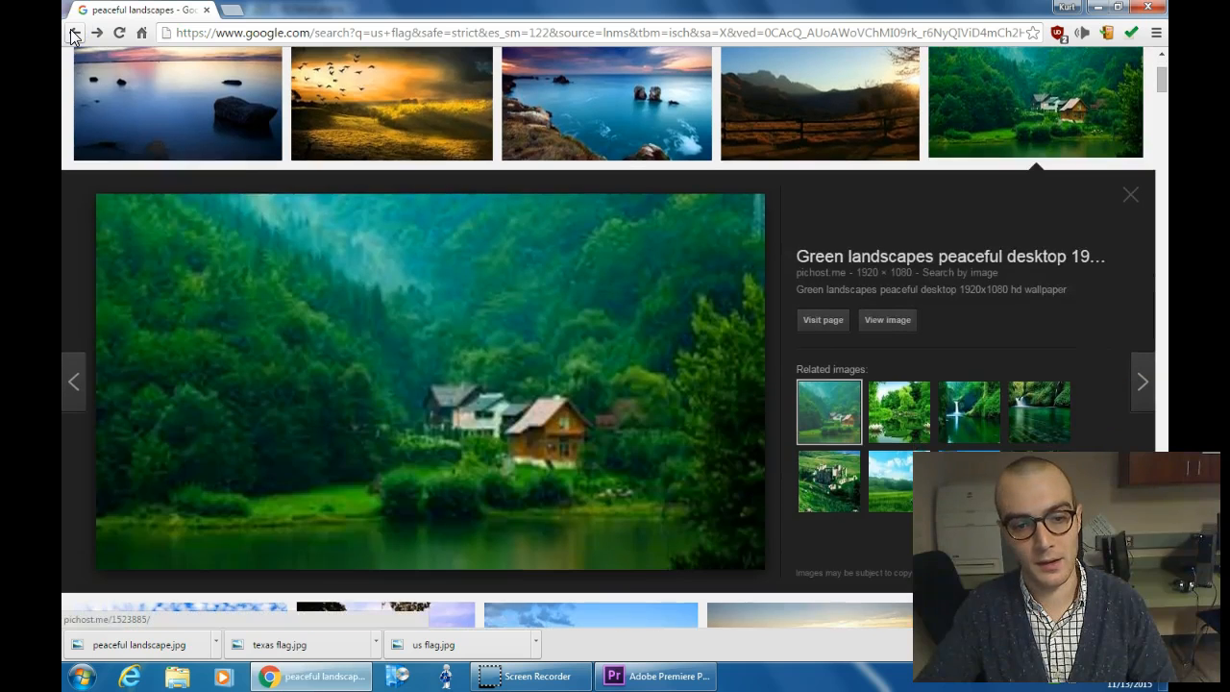
left_click(865, 324)
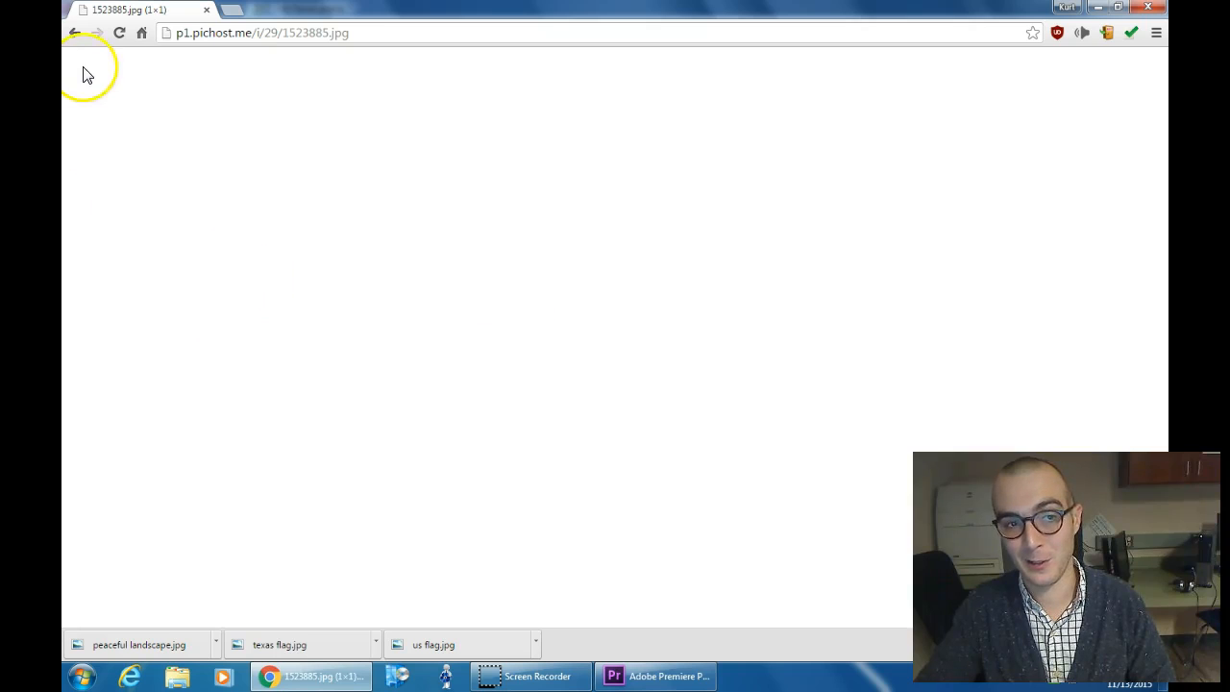
left_click(77, 36)
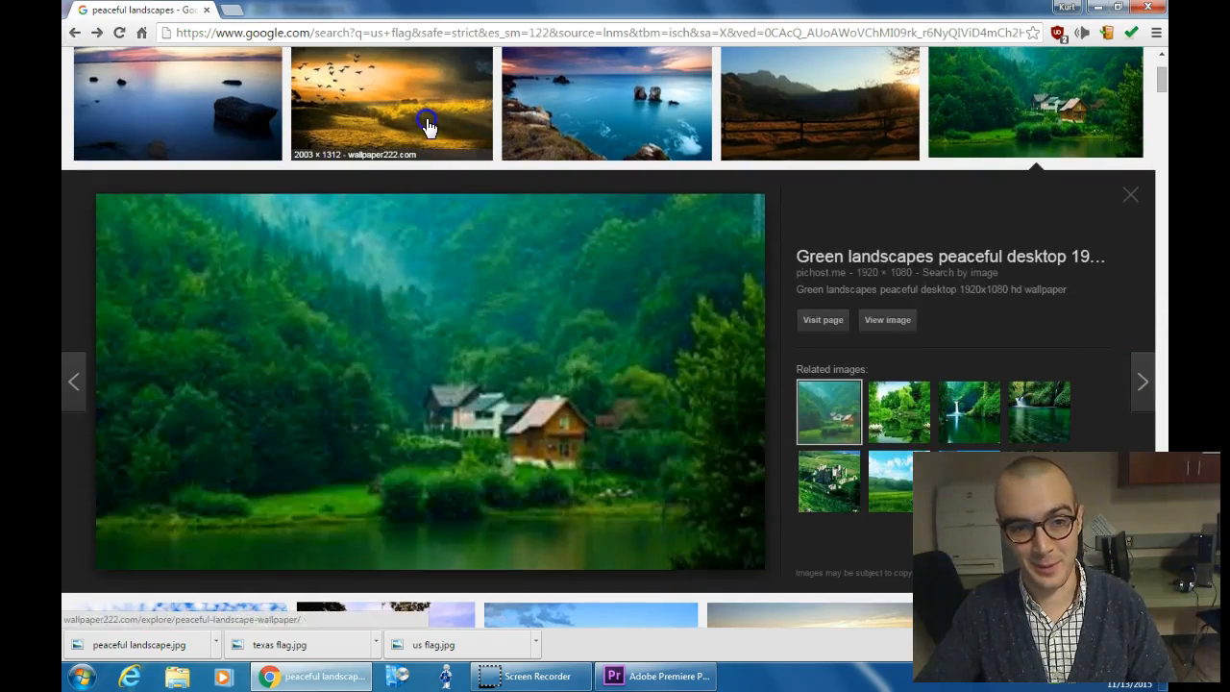
Step: Open the golden sunset landscape with birds at full size and save it to the H: drive as "peaceful landscape 2"
left_click(427, 127)
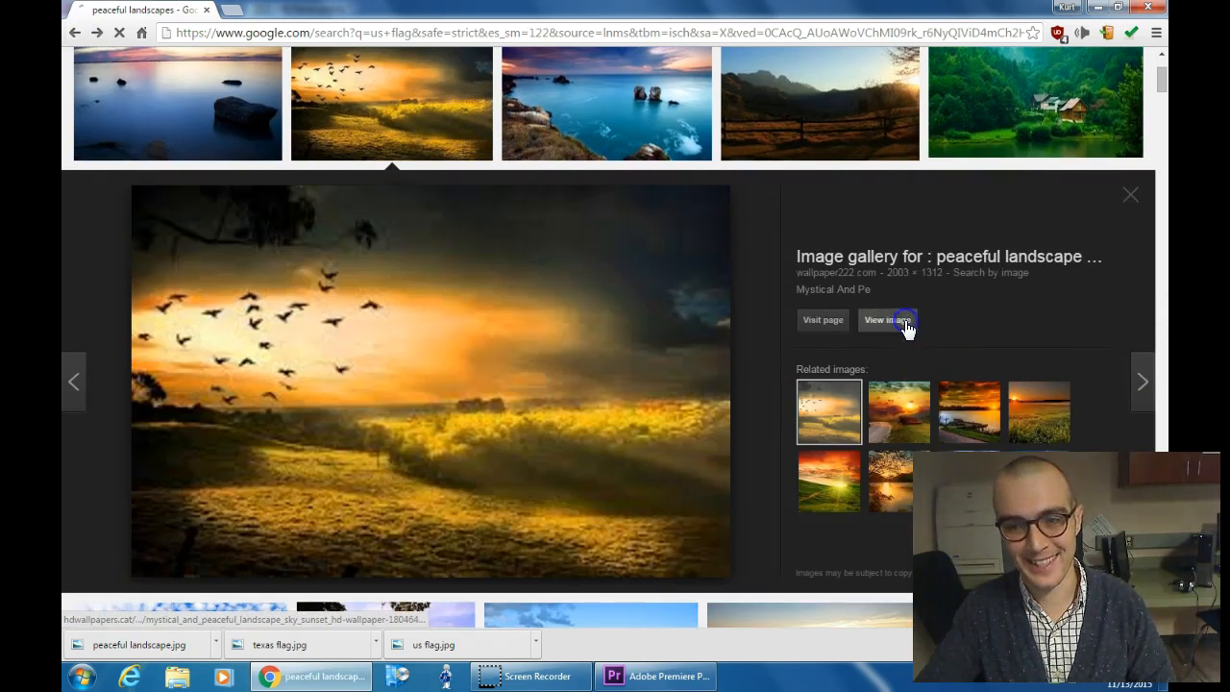
left_click(903, 324)
right_click(191, 220)
left_click(230, 236)
type("peaceful")
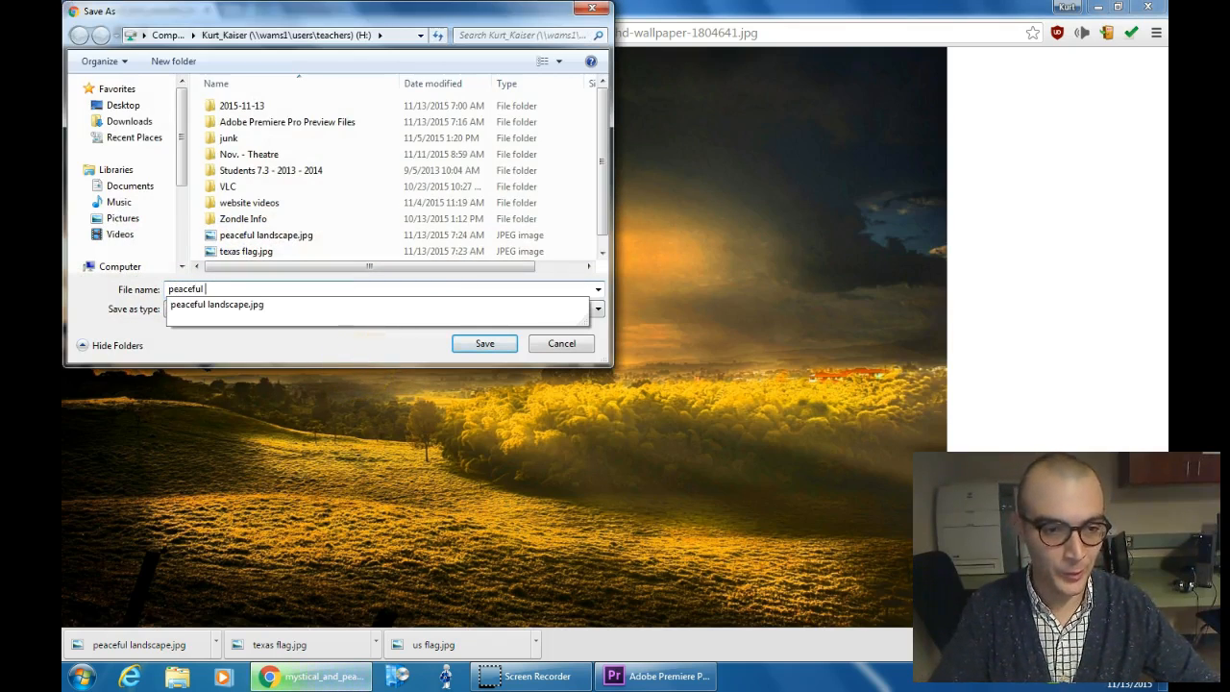
type(" landscape 2")
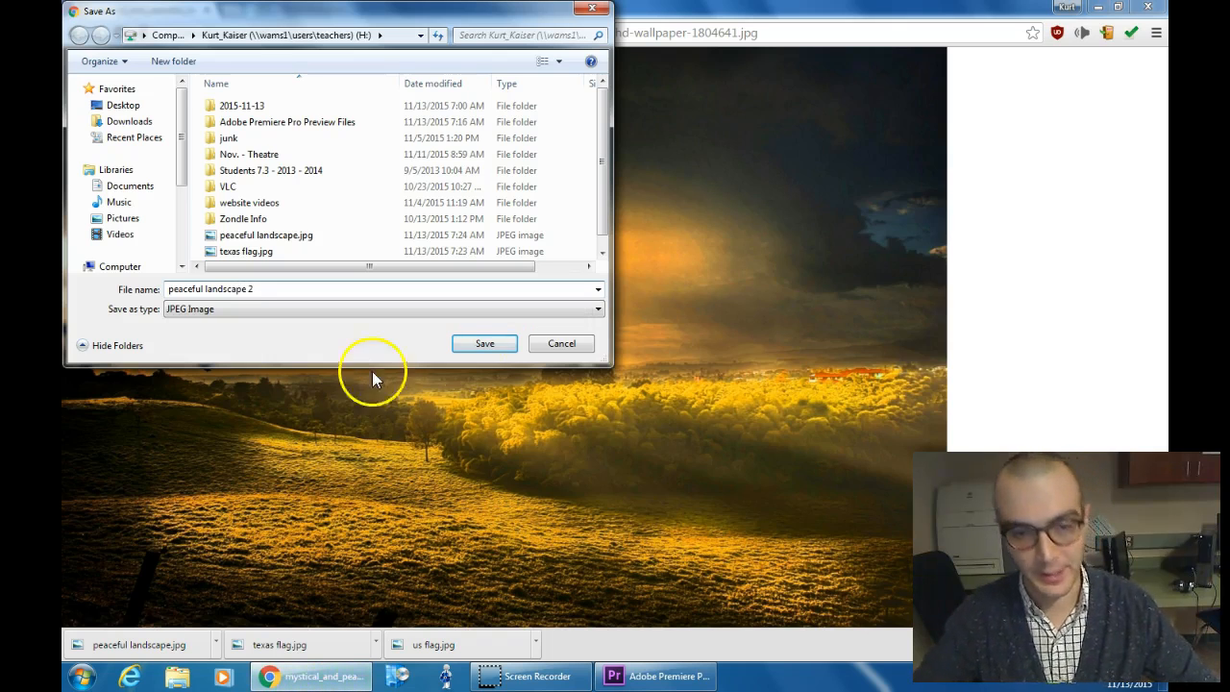
left_click(500, 343)
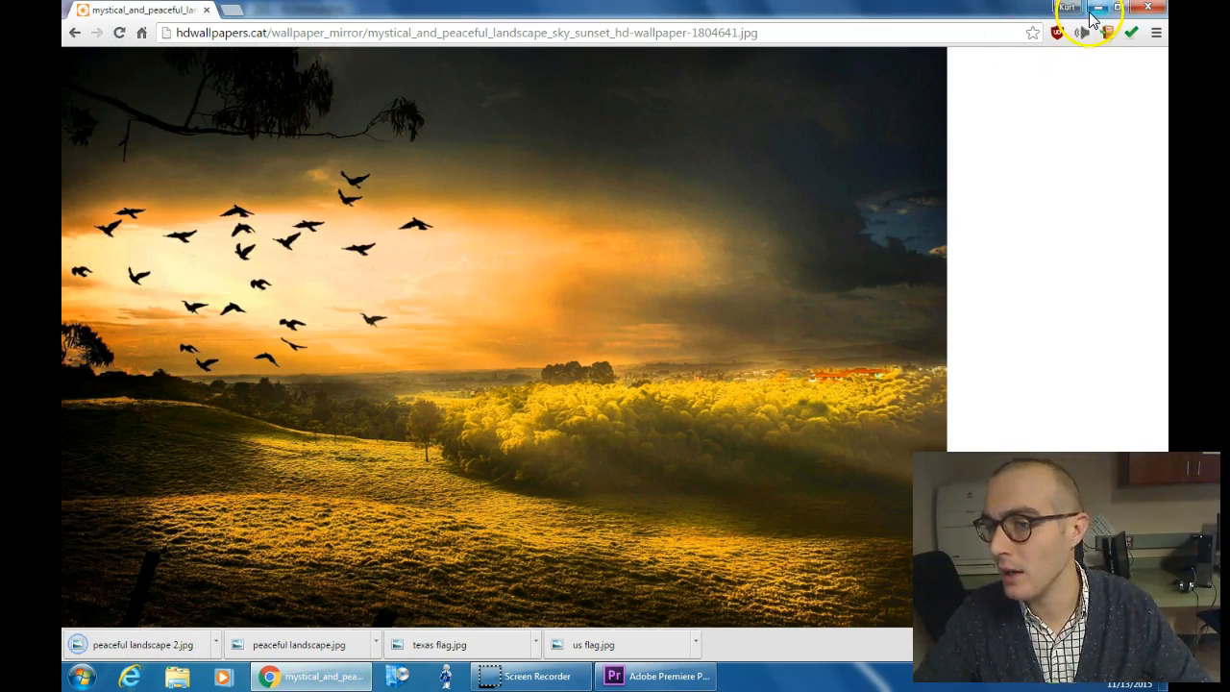
Step: Switch back to Premiere Pro and import peaceful landscape 2.jpg, peaceful landscape.jpg, texas flag.jpg and us flag.jpg from the H: drive
left_click(1092, 7)
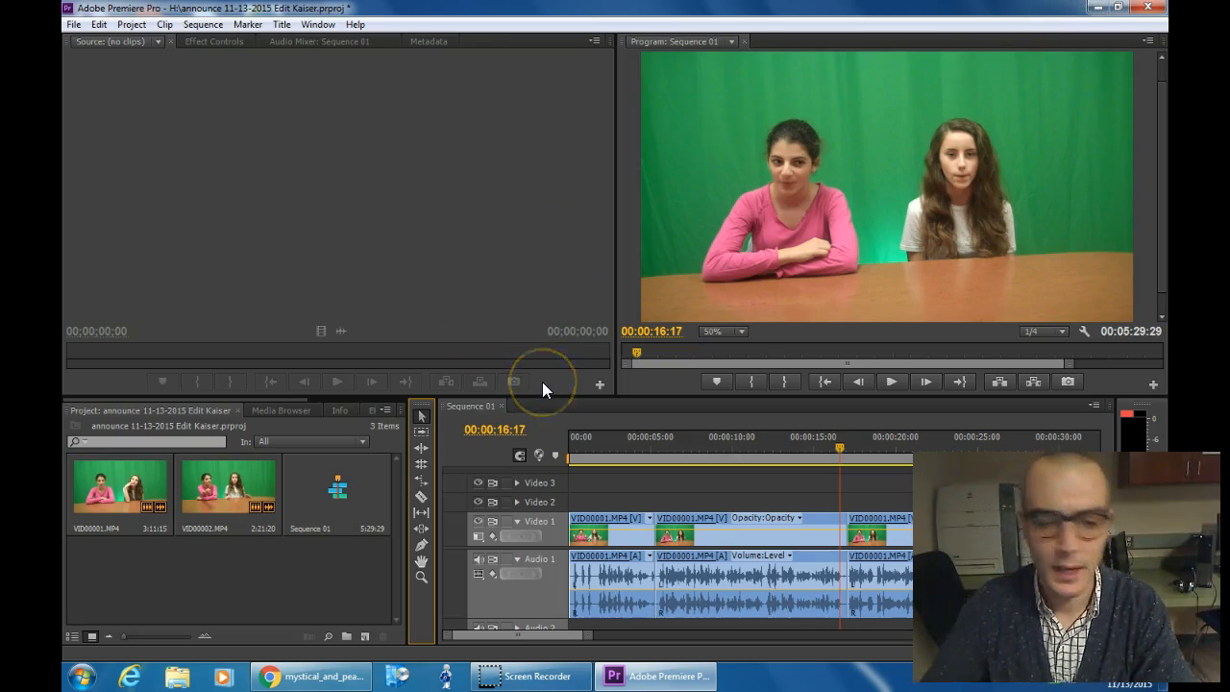
left_click(74, 25)
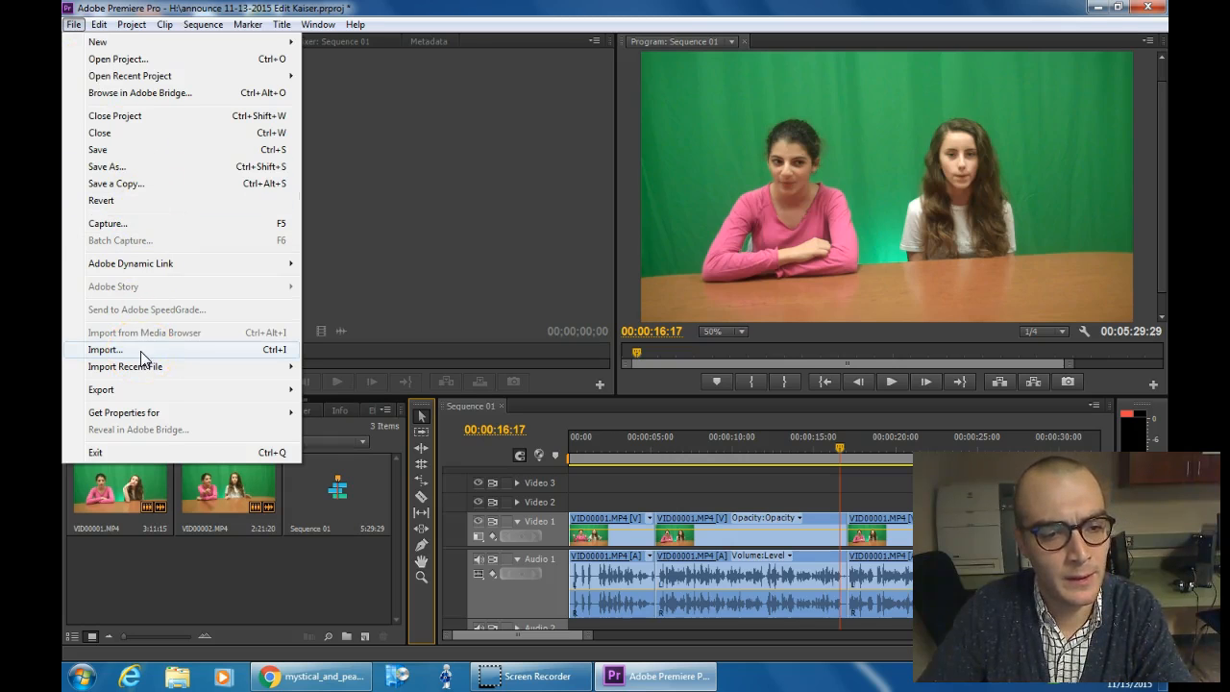
left_click(107, 350)
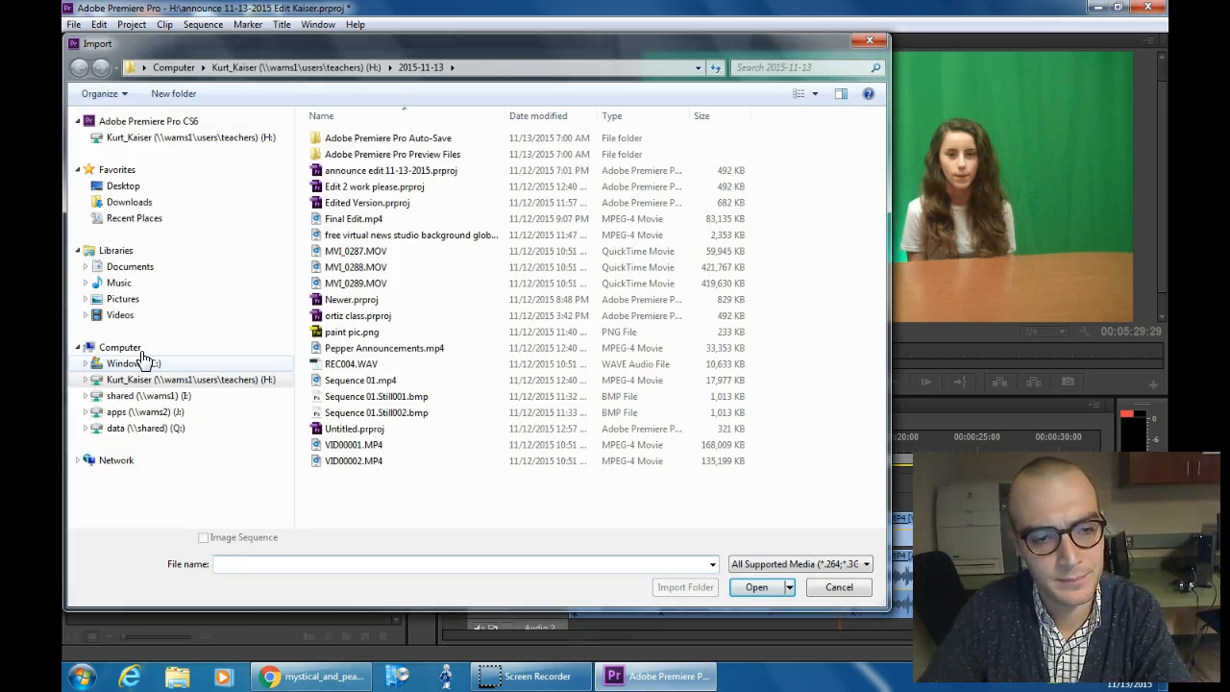
left_click(144, 379)
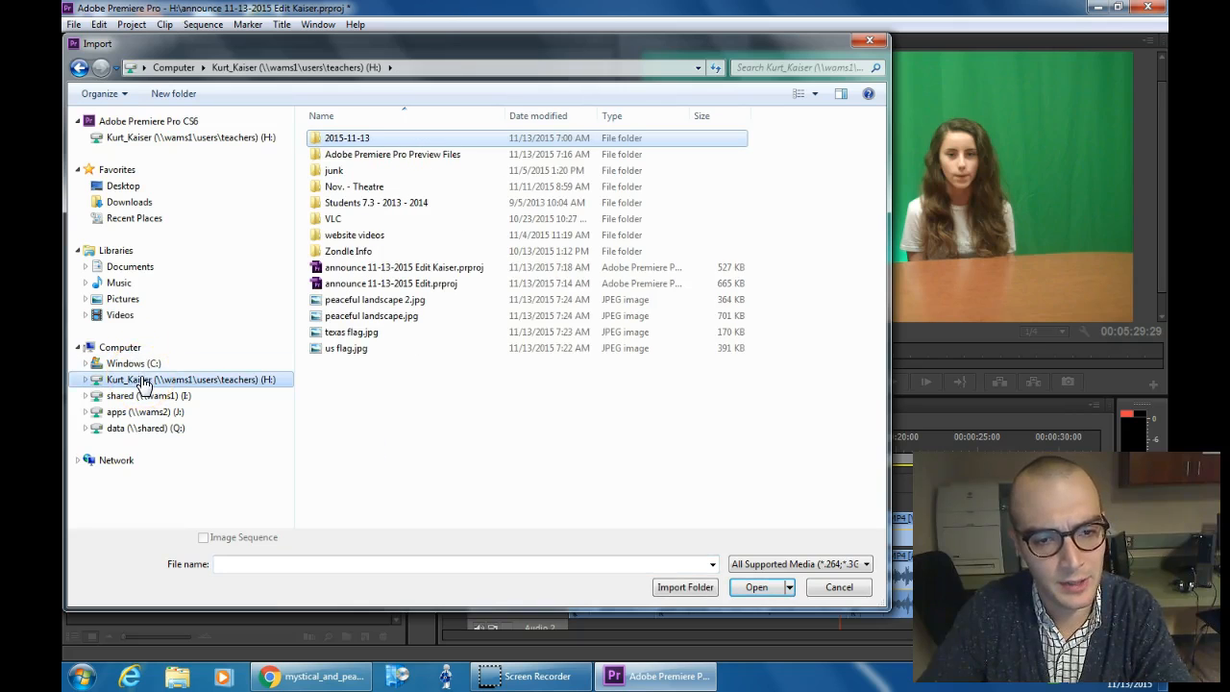
mouse_move(399, 385)
left_mouse_down()
mouse_move(324, 371)
mouse_move(299, 305)
left_mouse_up()
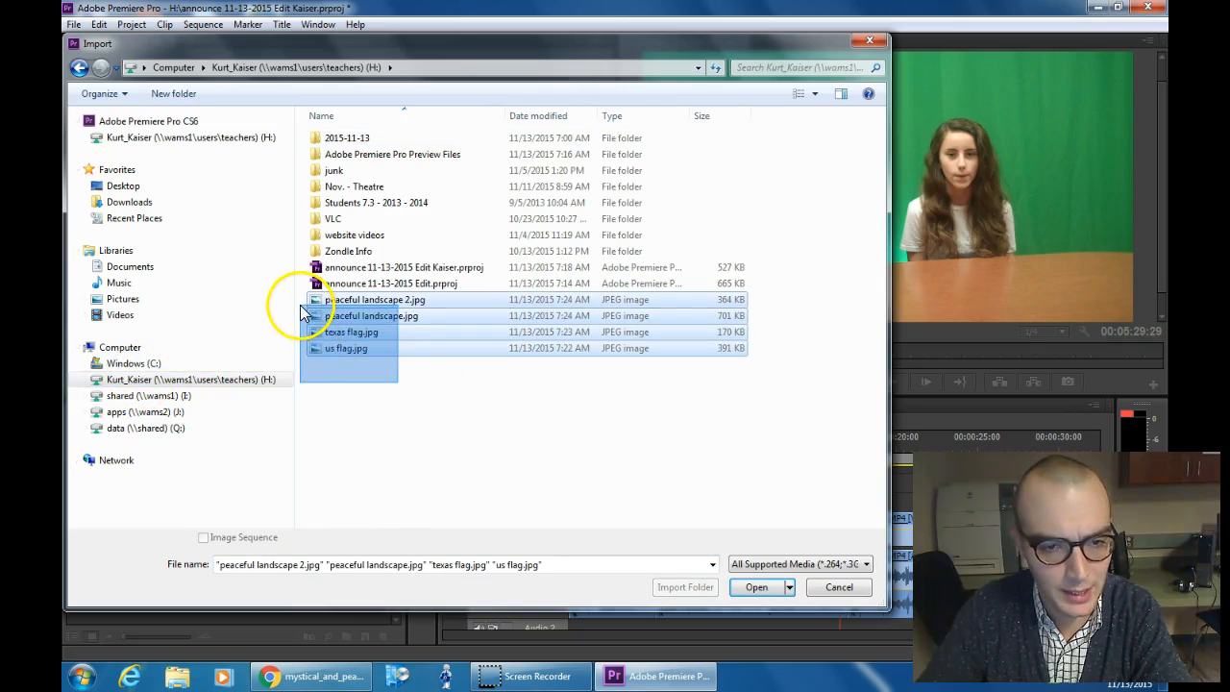
left_click(740, 588)
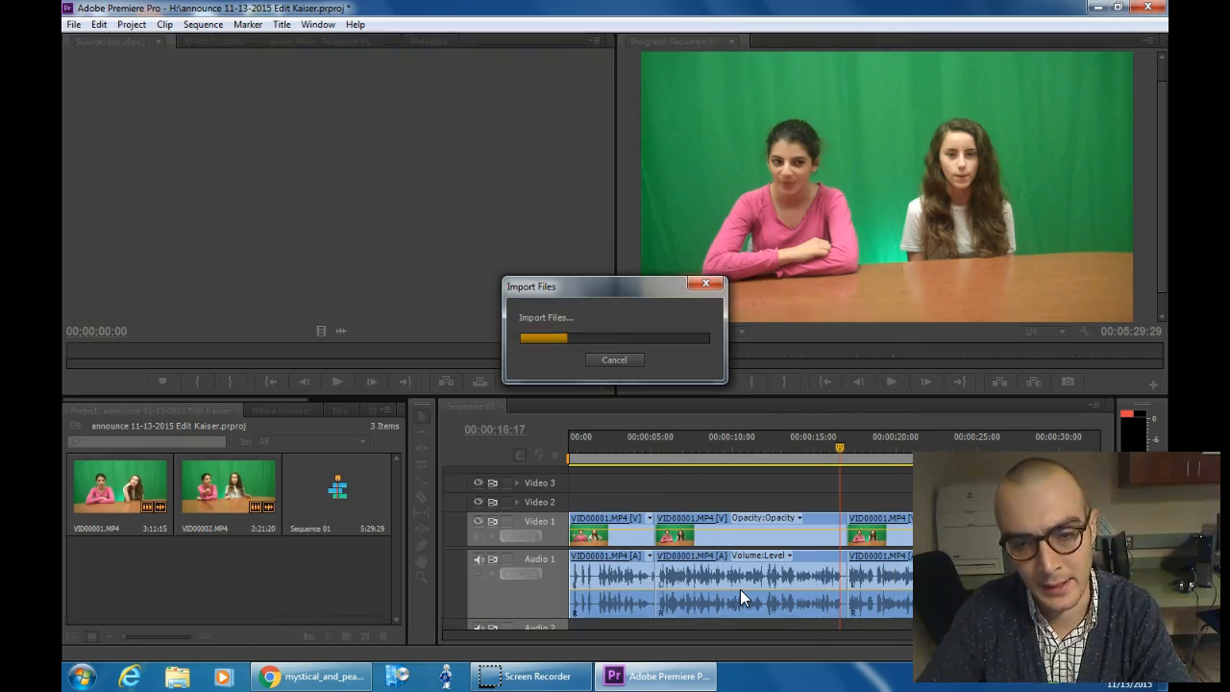
left_click(313, 558)
left_click_drag(437, 532, 401, 532)
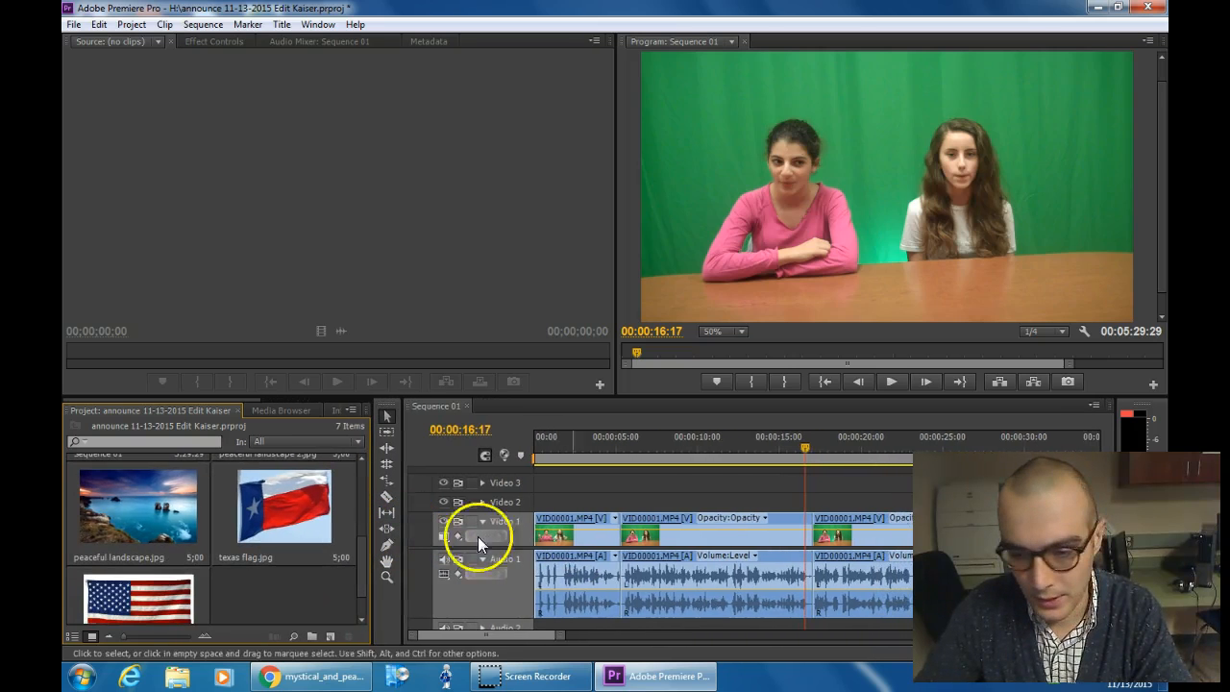
Step: Play into the third clip and place texas flag.jpg on Video 2, aligned with that clip's start
left_click(891, 381)
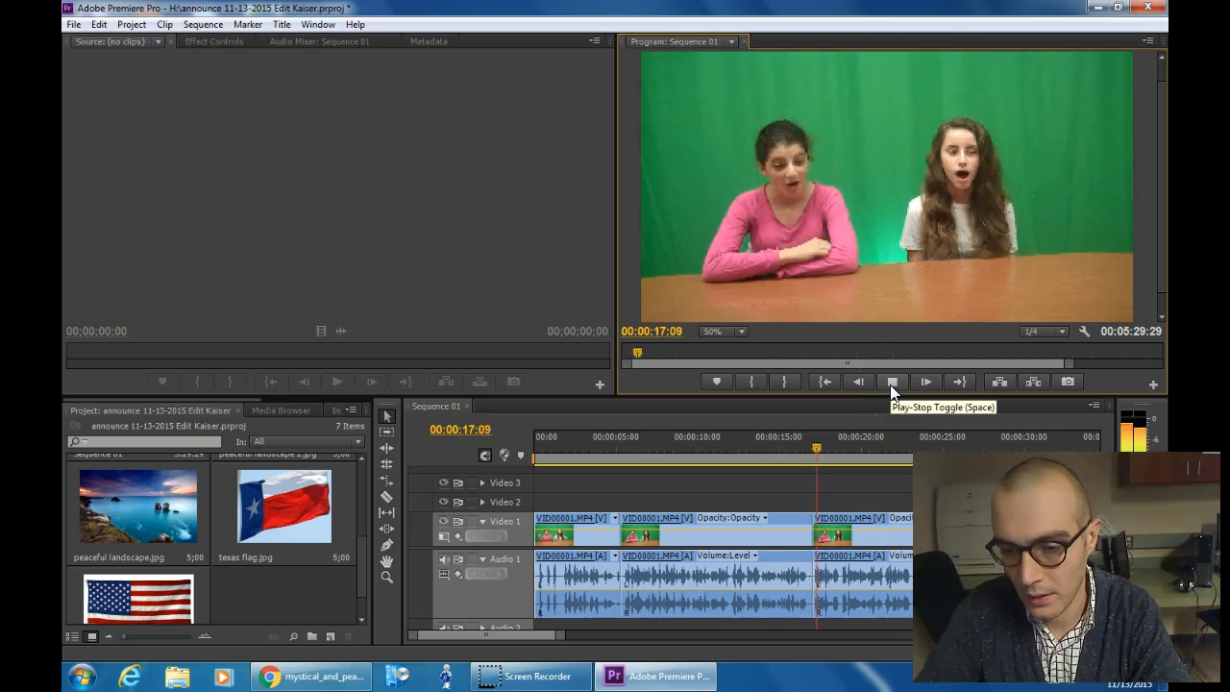
left_click(891, 385)
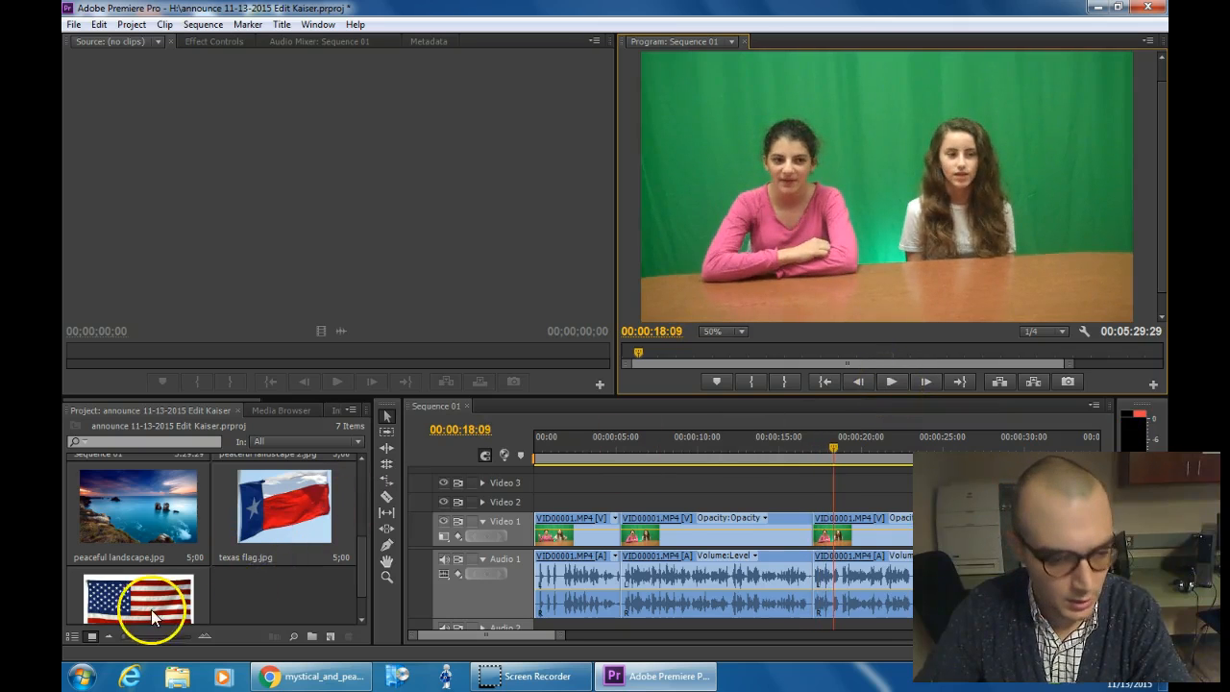
left_click_drag(303, 530, 824, 499)
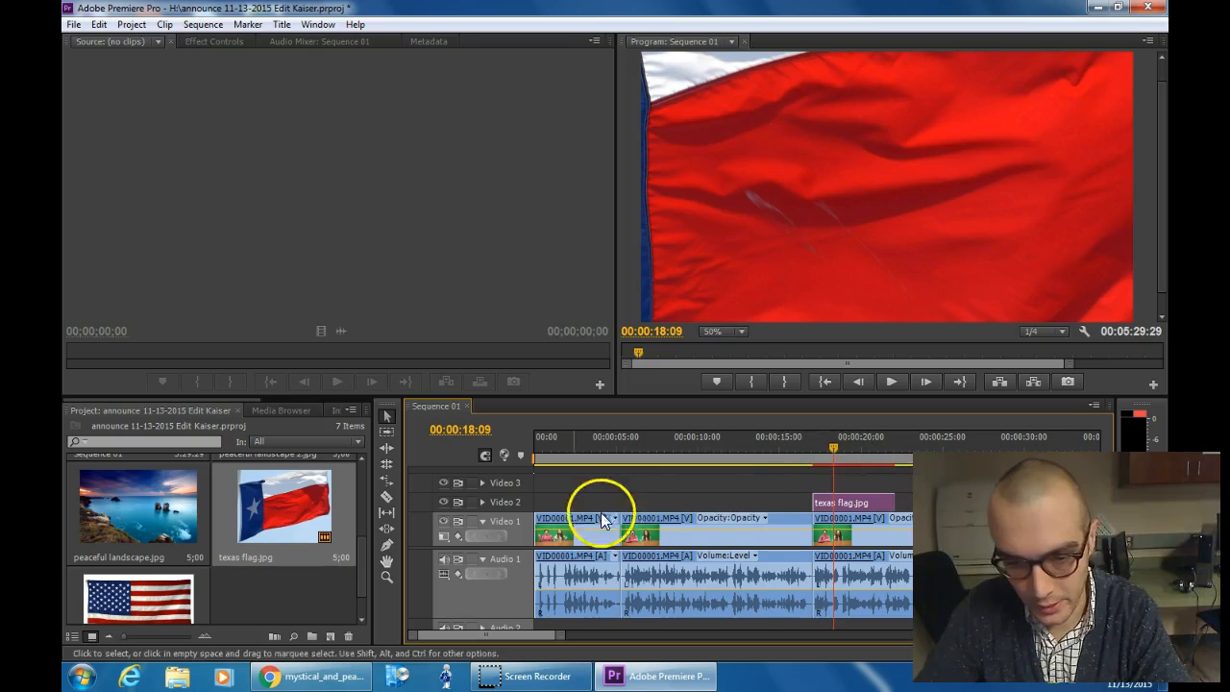
Step: Place us flag.jpg on Video 2 spanning the second clip, and extend texas flag.jpg to the end of the third clip
left_click_drag(245, 557, 627, 509)
left_click_drag(700, 502, 811, 502)
left_click_drag(884, 501, 893, 502)
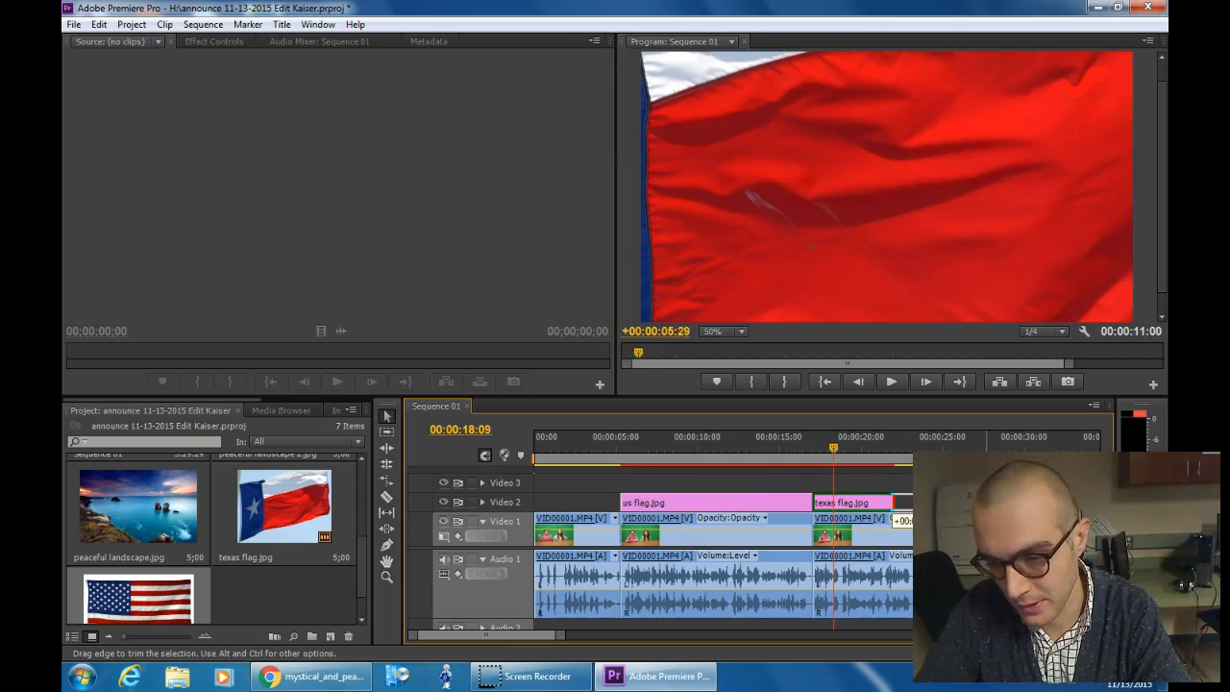
left_click_drag(988, 501, 989, 502)
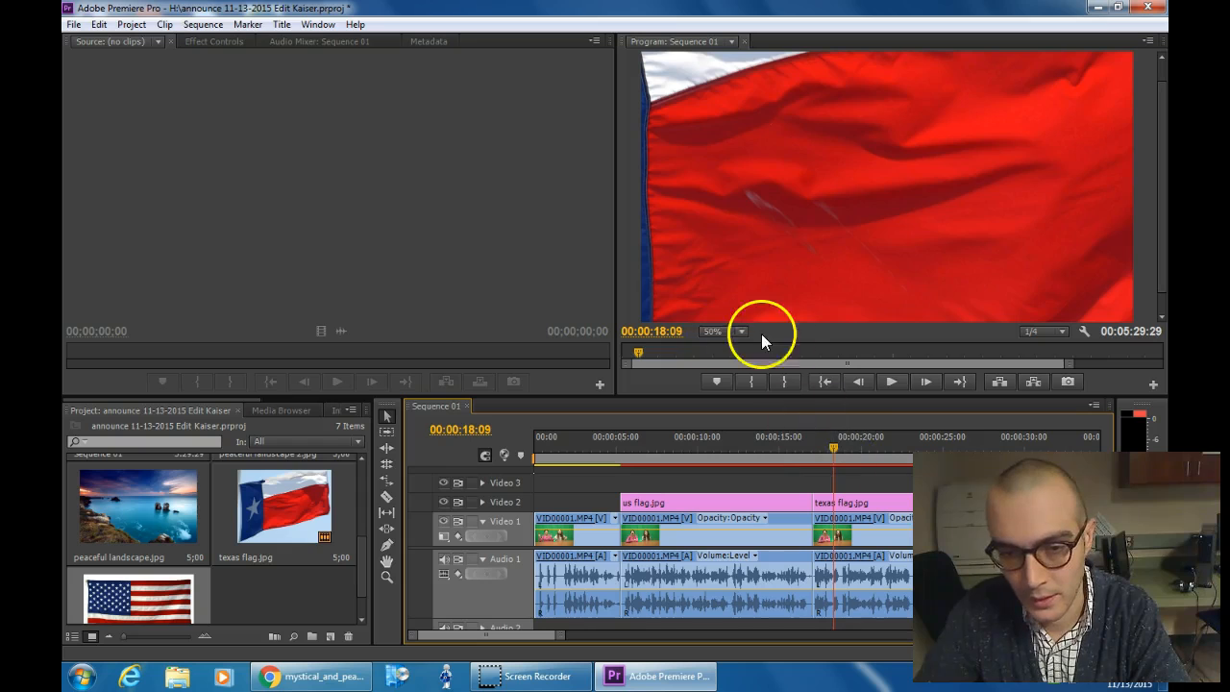
Step: Set the program preview zoom to 25% and scale the Texas flag down until it just covers the frame
left_click(721, 334)
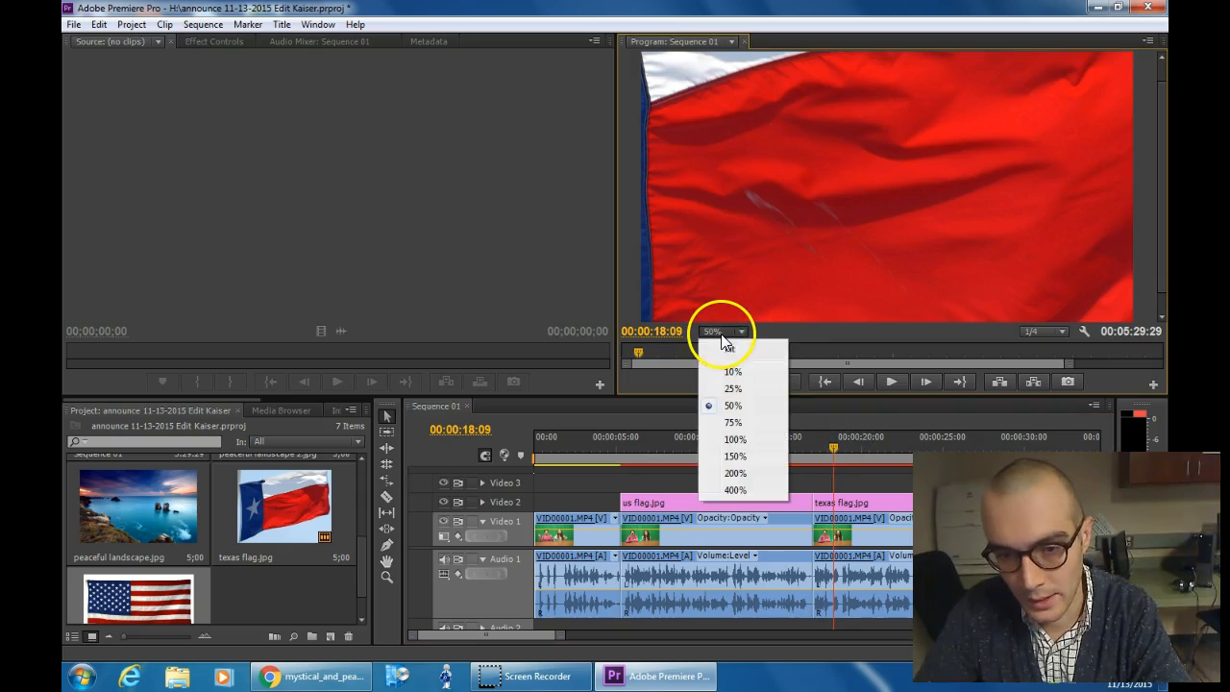
left_click(728, 387)
left_click(889, 173)
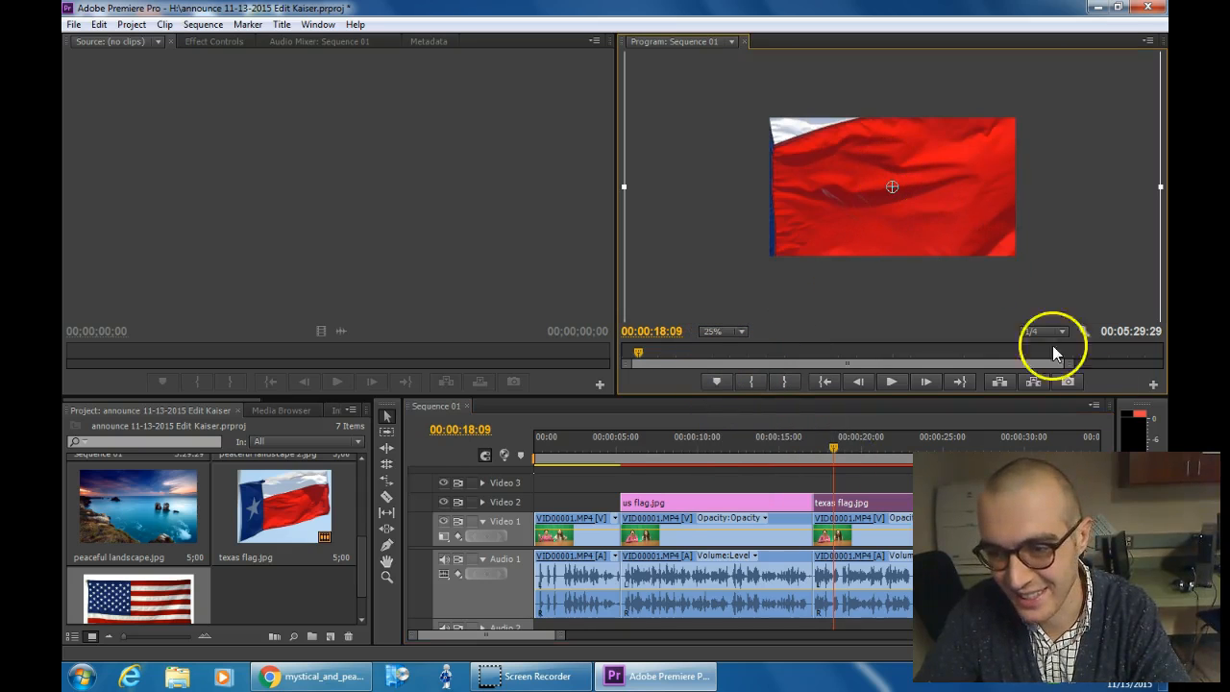
left_click_drag(623, 187, 821, 198)
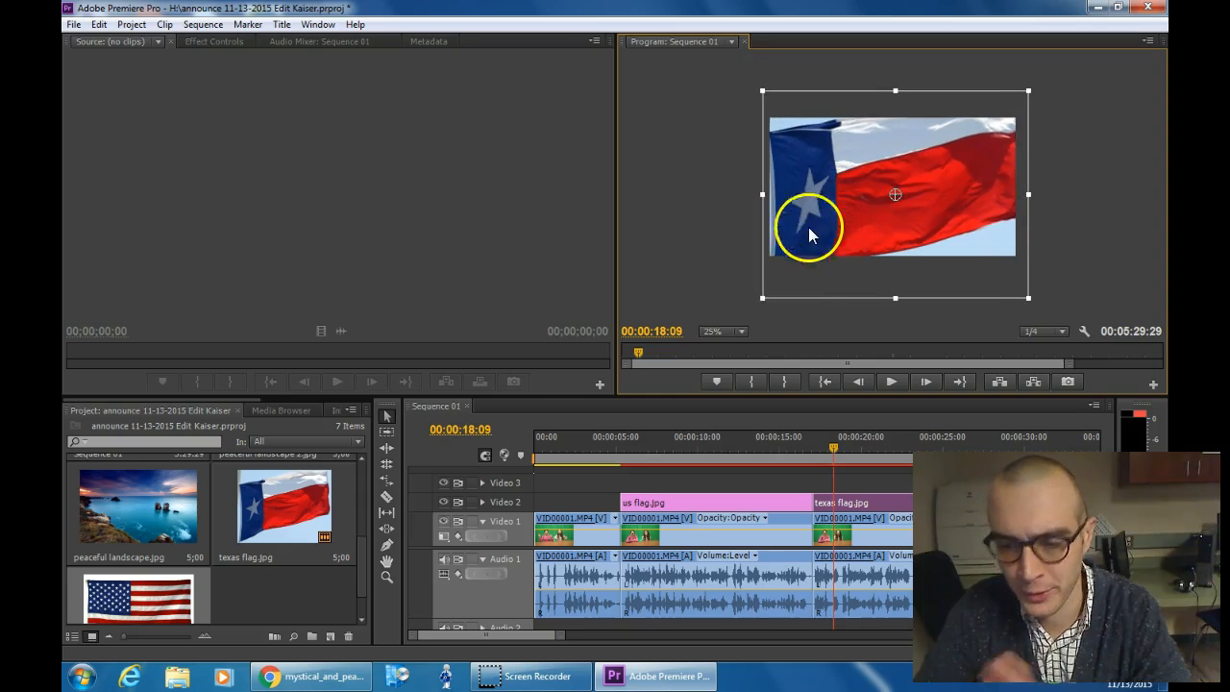
Step: At 00:00:08:24, preview the US flag at 10% zoom and scale it down until it just covers the frame
left_click(678, 444)
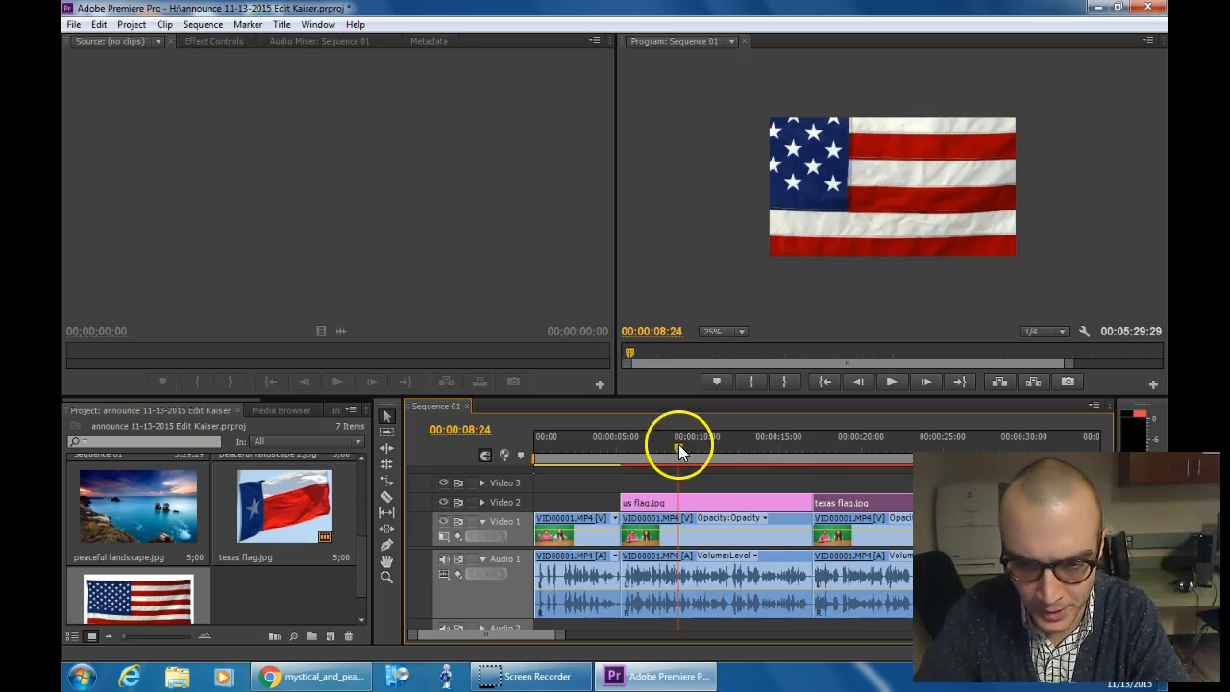
left_click(836, 199)
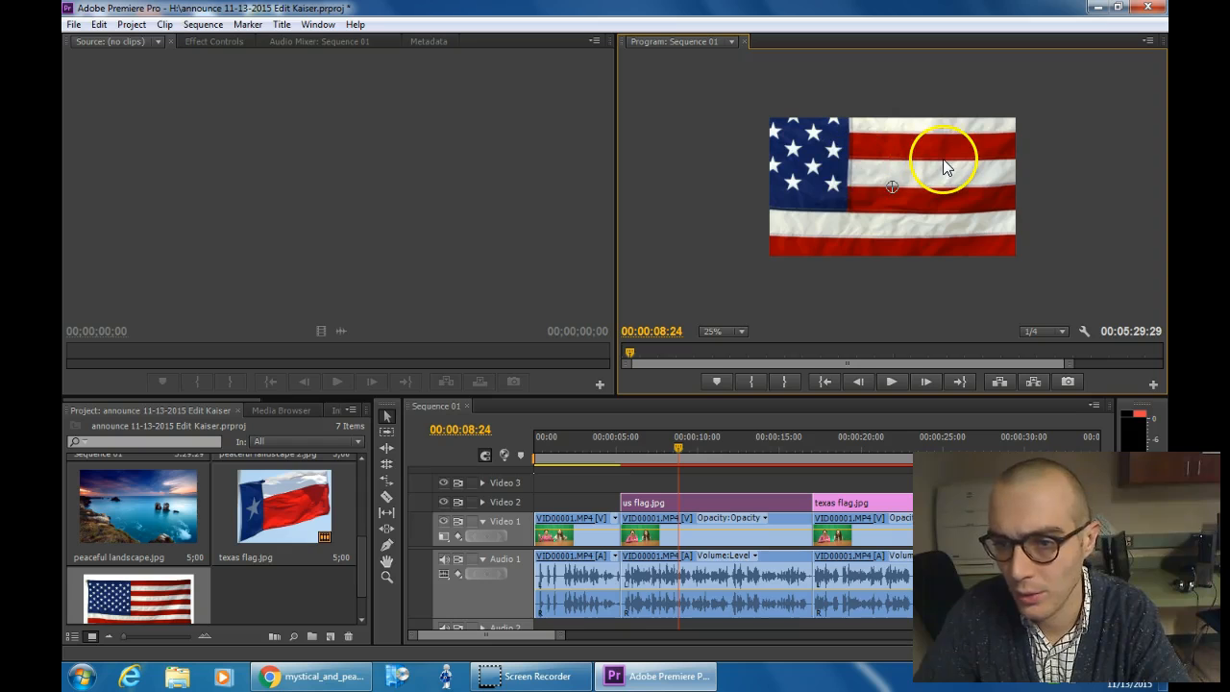
left_click(1033, 331)
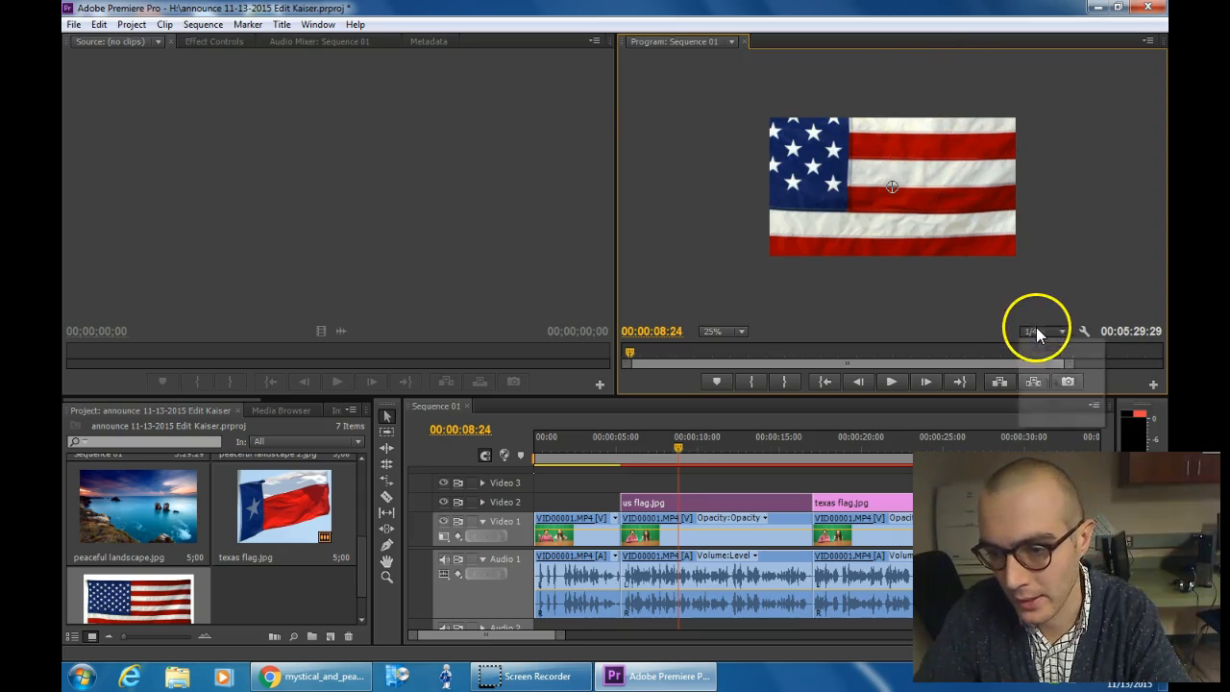
left_click(741, 330)
left_click(740, 330)
left_click(734, 365)
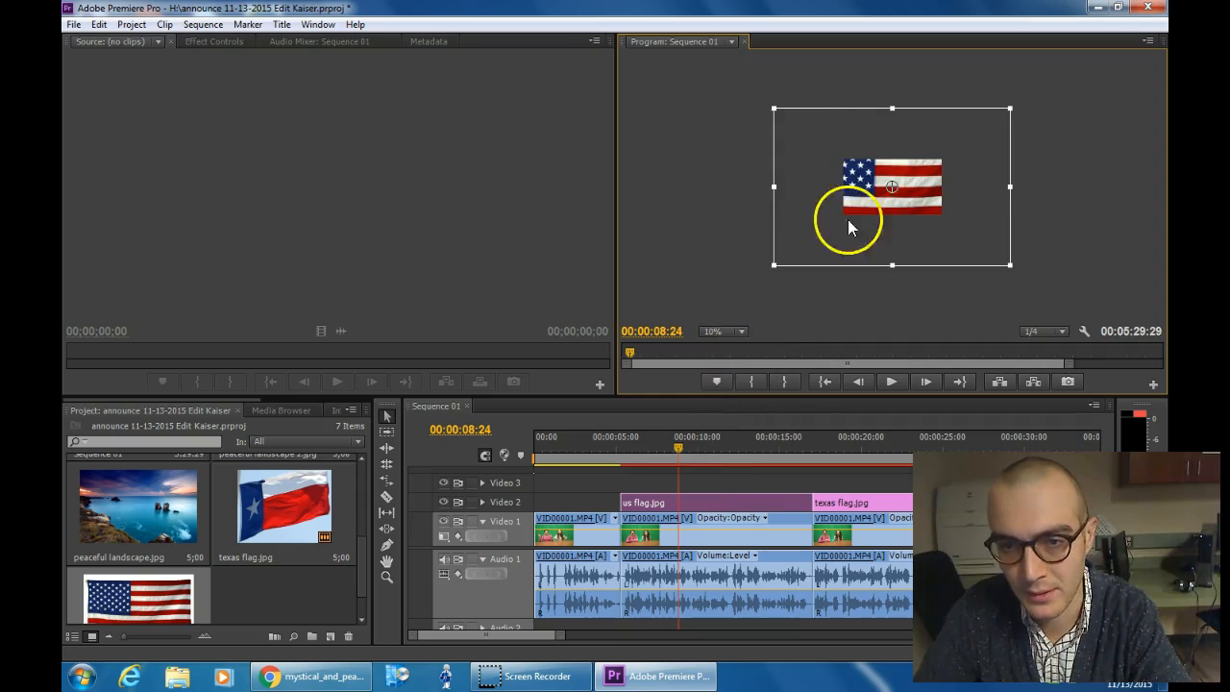
left_click(772, 107)
left_click(854, 188)
left_click_drag(771, 106, 803, 149)
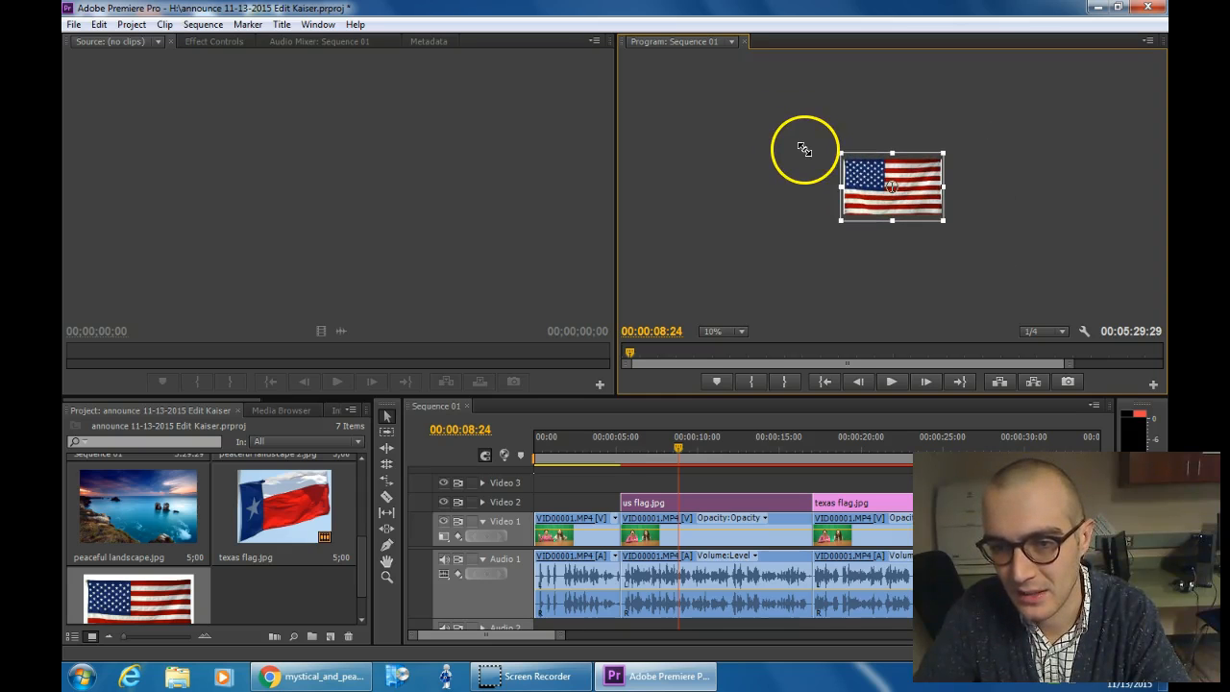
Step: Return the preview zoom to 25% and shift the US flag slightly within the frame
left_click(727, 331)
left_click(730, 386)
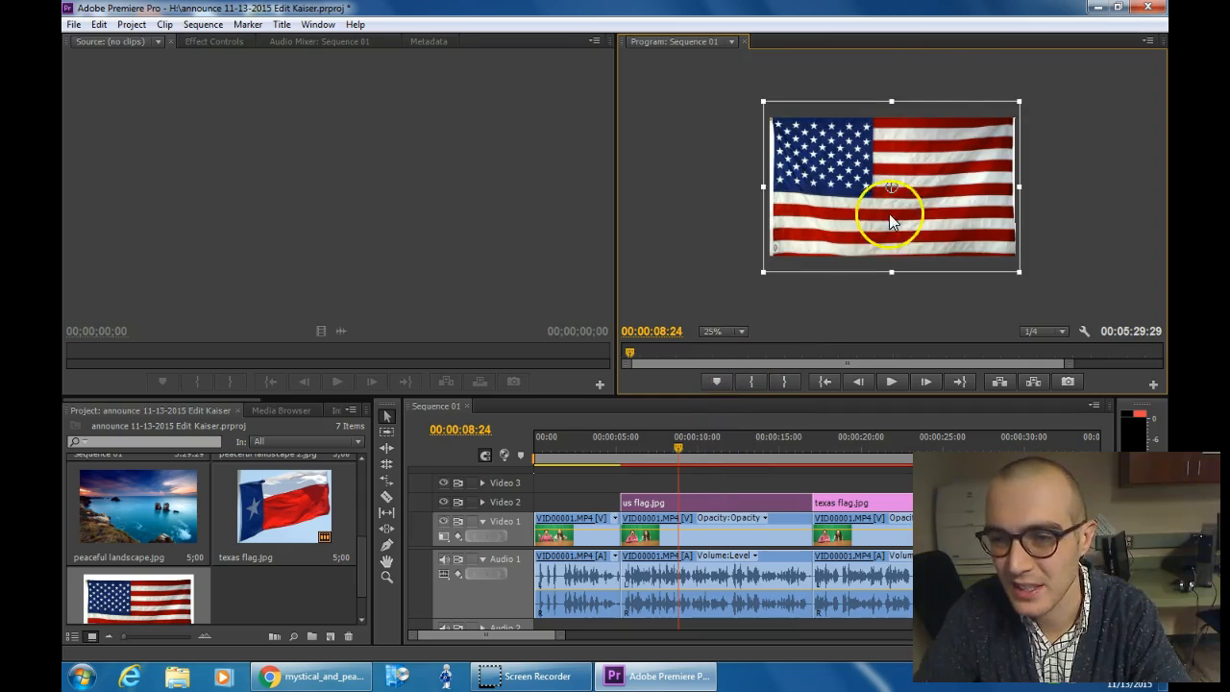
left_click_drag(861, 177, 859, 177)
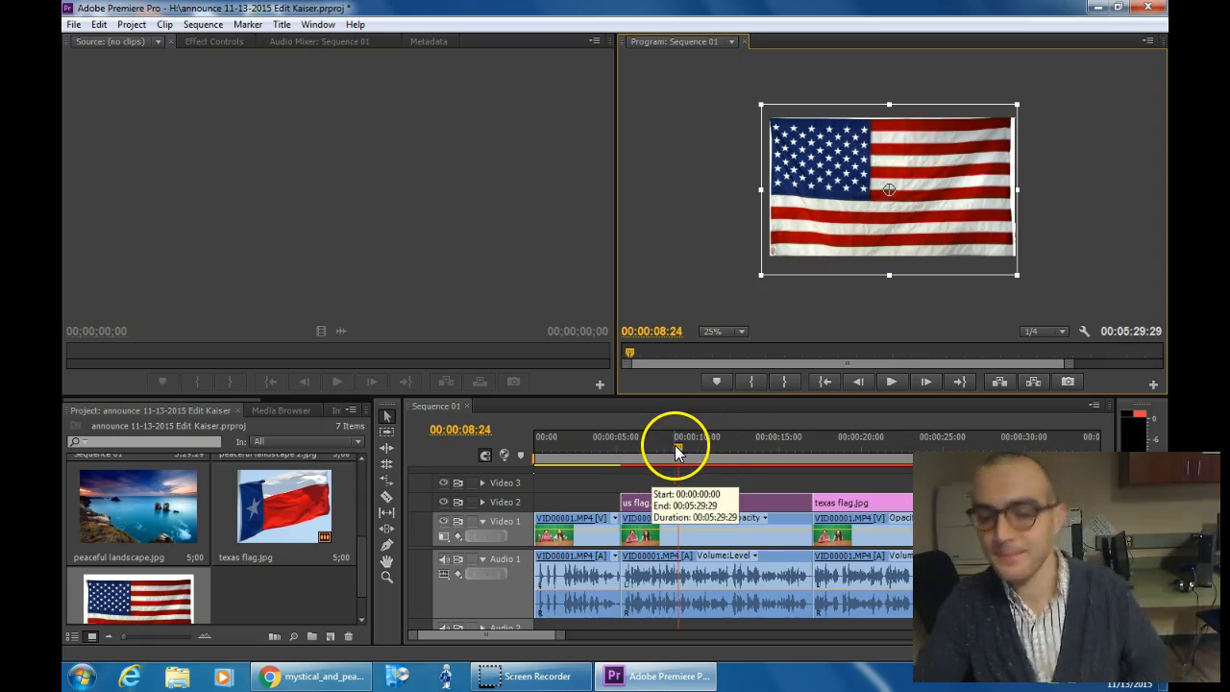
Step: Play the sequence from just before the US flag into the Texas flag to review the background change
left_click_drag(680, 454, 599, 459)
left_click(894, 380)
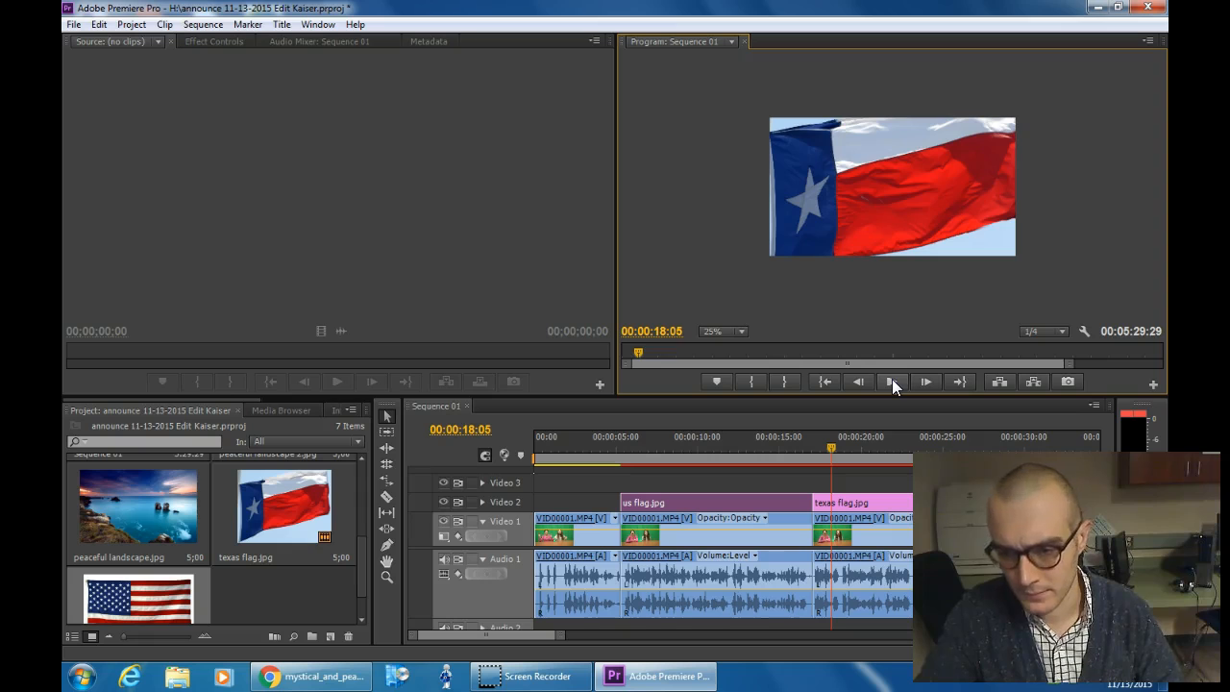
left_click(892, 382)
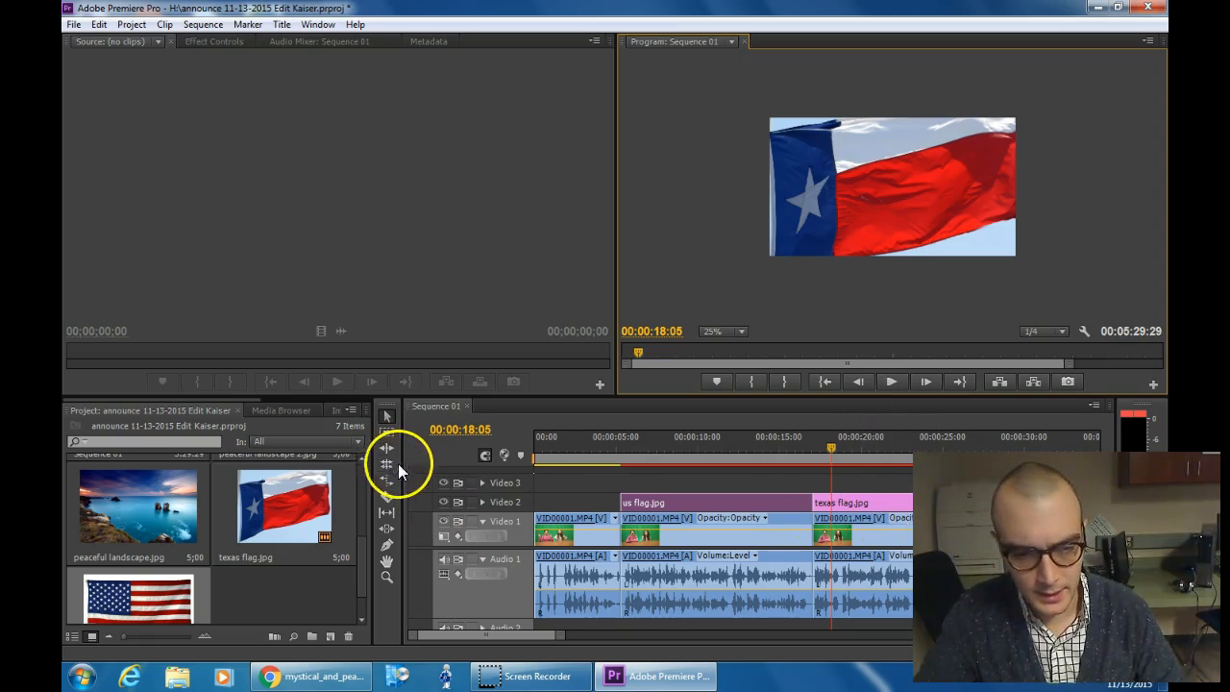
Step: Play the Texas flag section to find where it should finish, and trim texas flag.jpg to end at 00:00:24:29
left_click_drag(399, 470, 370, 471)
left_click_drag(535, 636, 562, 639)
left_click_drag(728, 447, 821, 463)
left_click(882, 382)
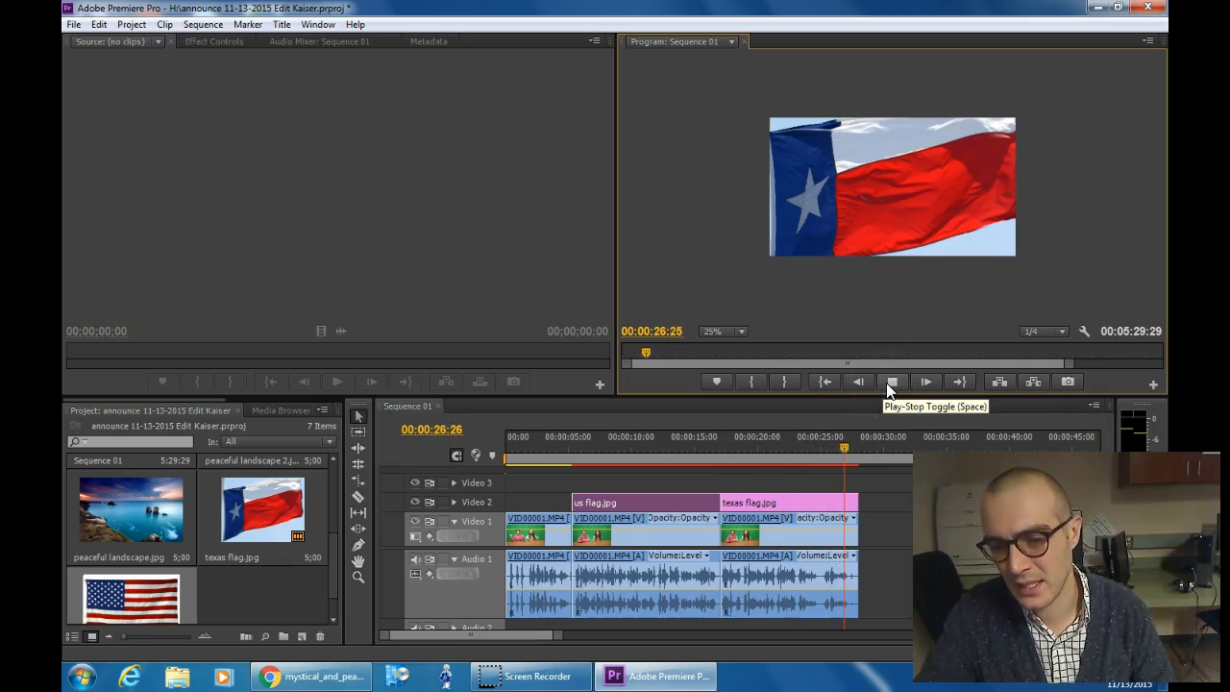
left_click(891, 382)
left_click_drag(846, 444, 820, 444)
left_click_drag(856, 501, 817, 498)
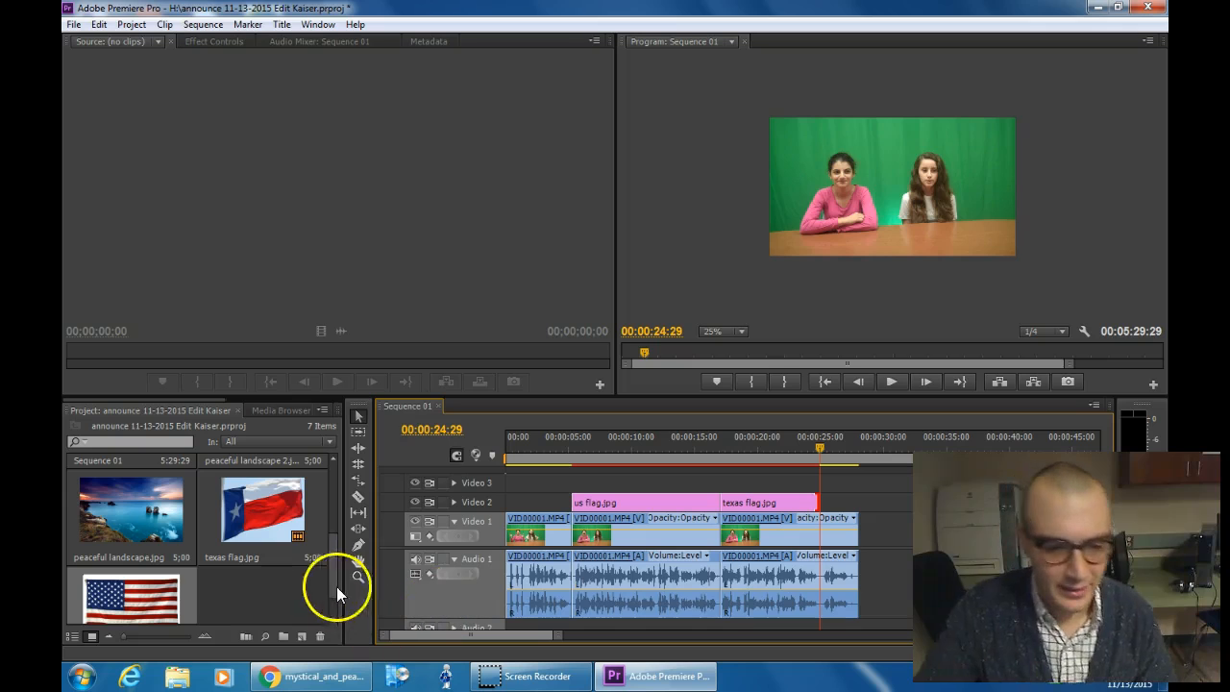
Step: Place peaceful landscape.jpg on Video 2 directly after the Texas flag and extend it to about 15 seconds
left_click(291, 586)
left_click_drag(129, 529, 843, 499)
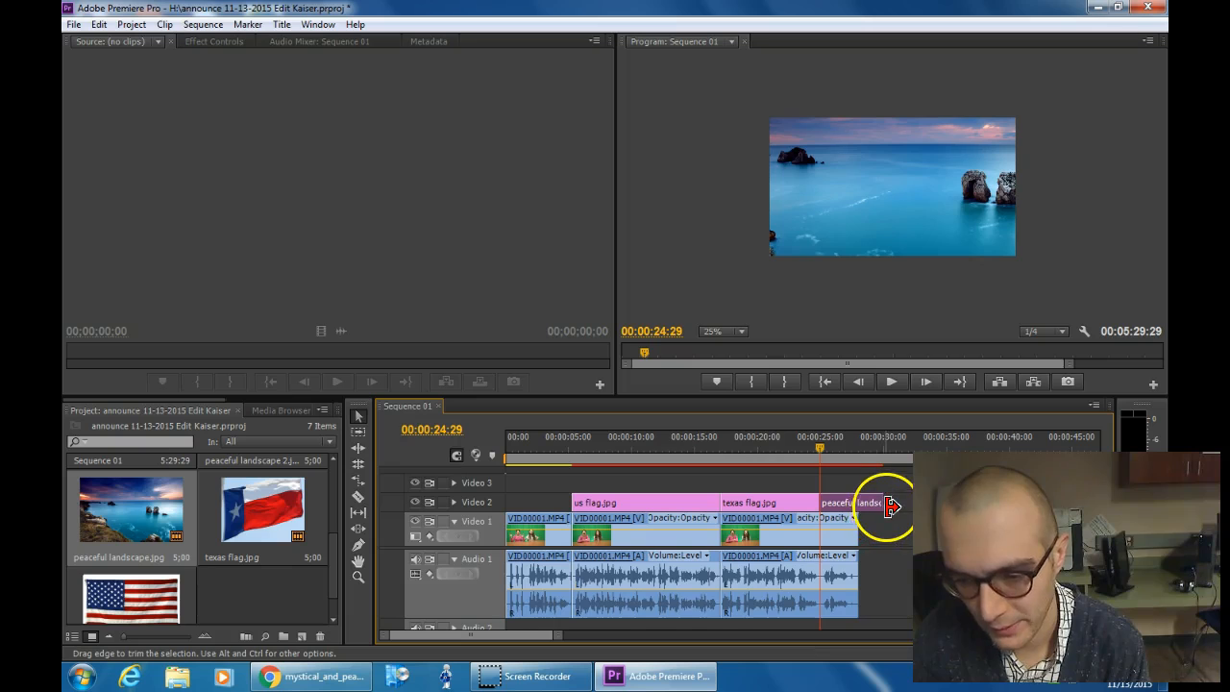
left_click_drag(882, 501, 927, 501)
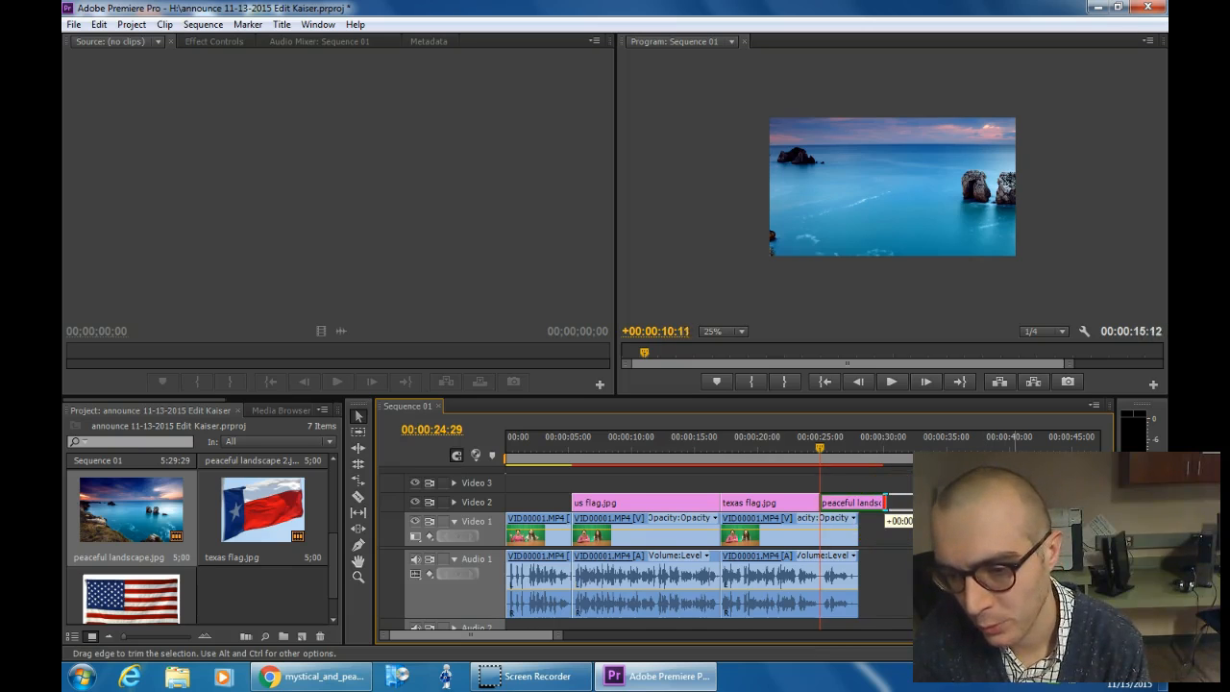
left_click_drag(1007, 501, 1006, 502)
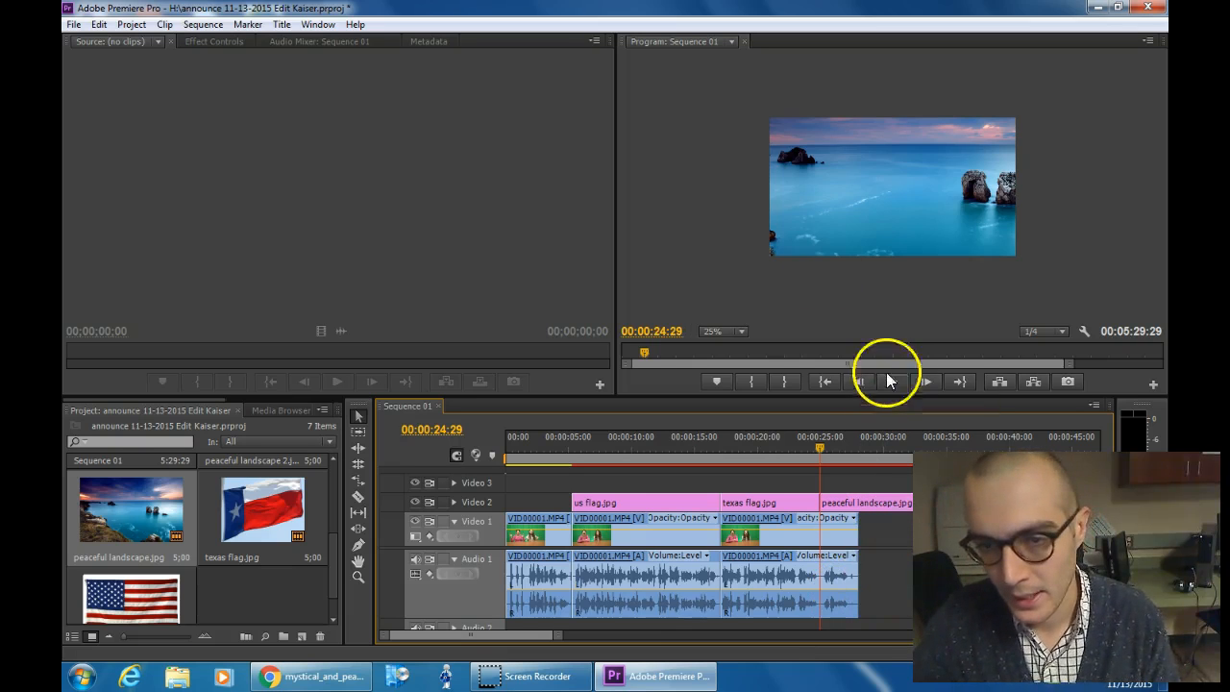
Step: Scale the peaceful landscape image down until it just covers the frame, and save the project
left_click(847, 227)
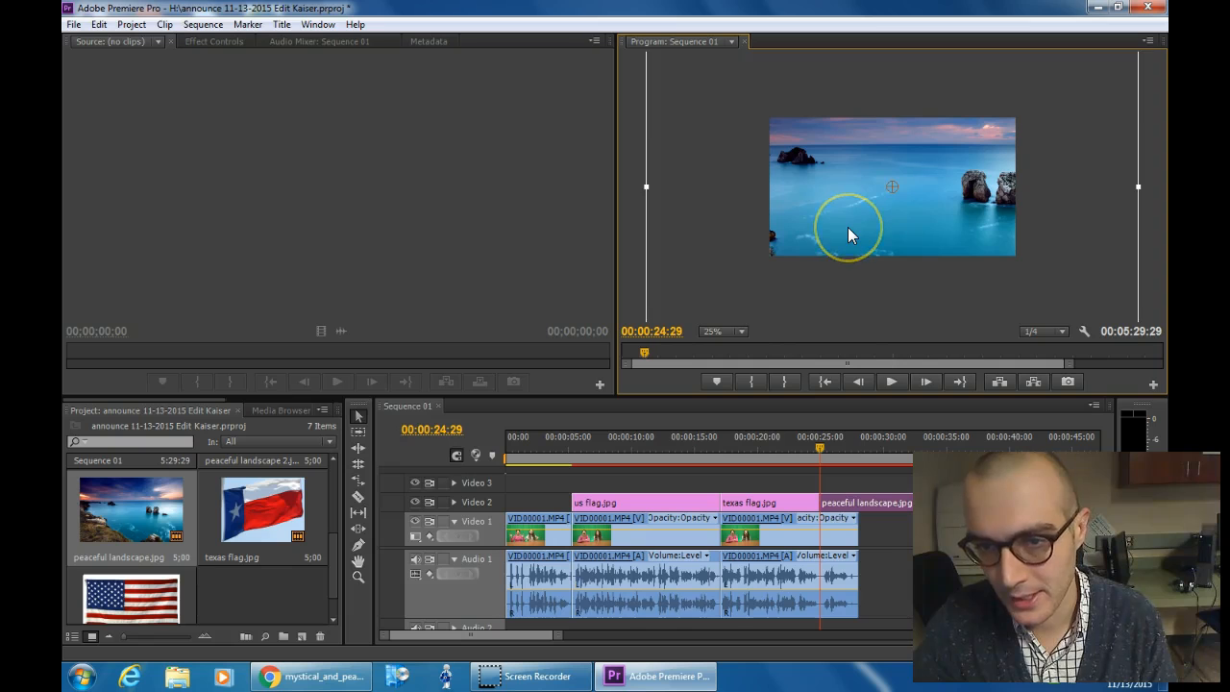
left_click_drag(643, 182, 757, 198)
left_click(723, 250)
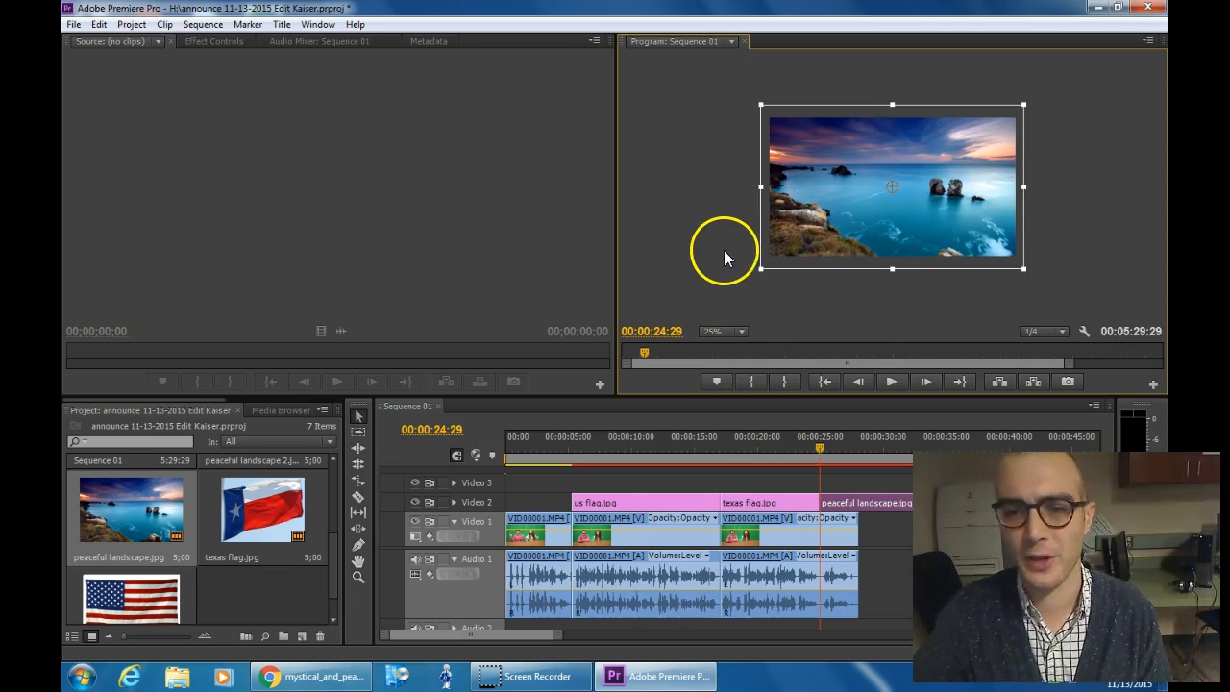
left_click(74, 24)
left_click(102, 151)
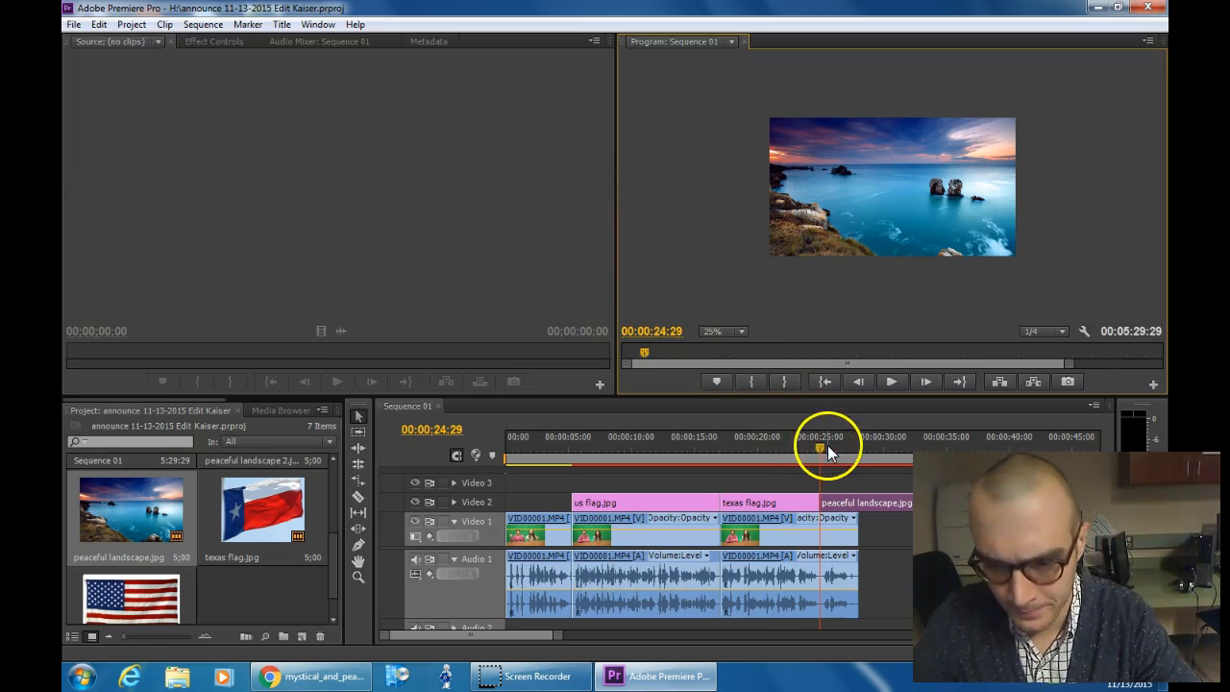
Step: Unlink the video from the audio of the second and third VID00001.MP4 clips
left_click_drag(820, 451, 548, 481)
left_click(655, 541)
right_click(658, 533)
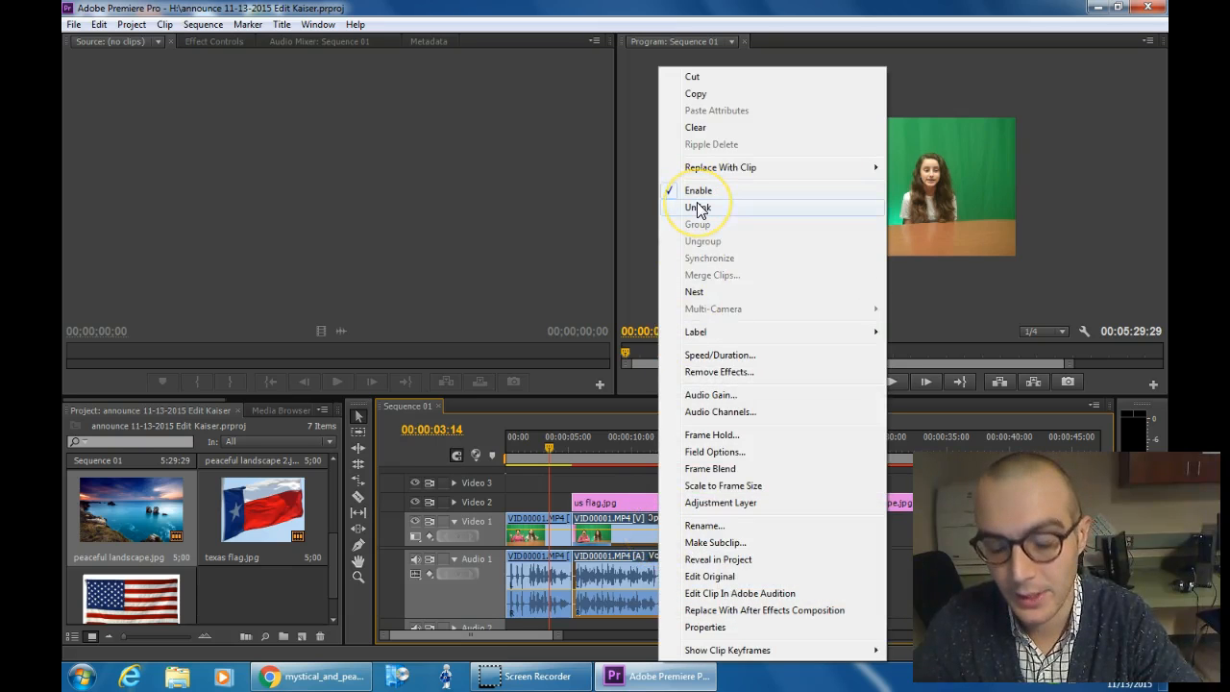
left_click(697, 207)
left_click(774, 528)
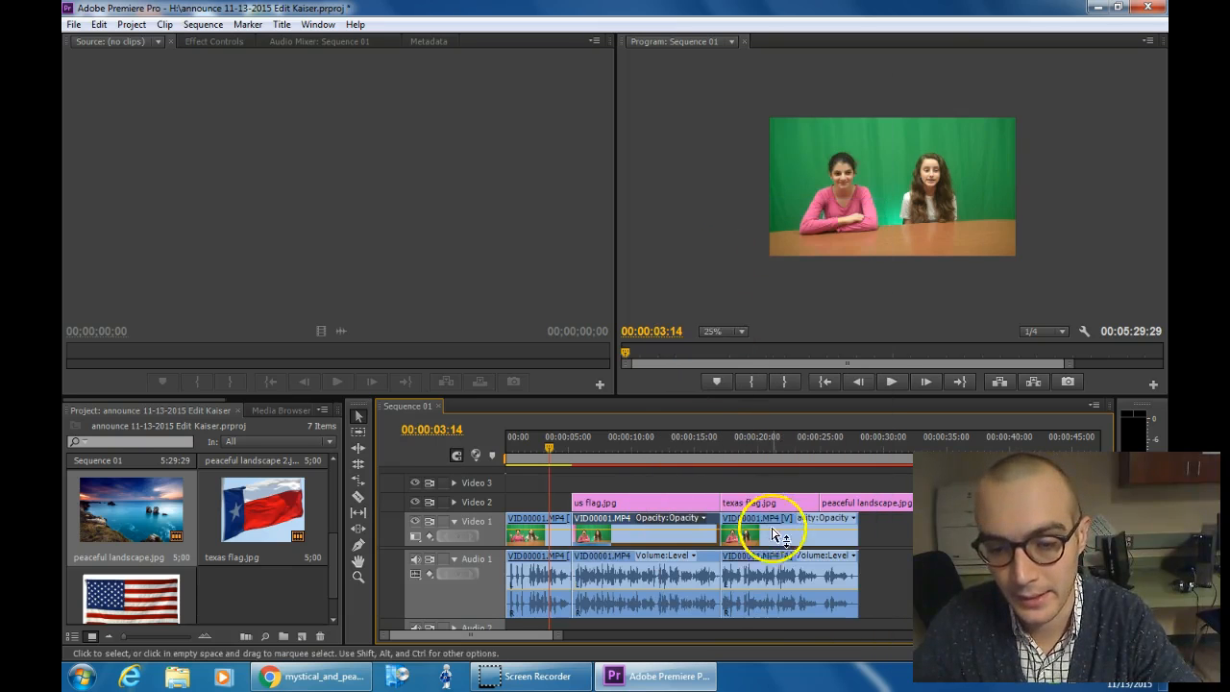
right_click(790, 541)
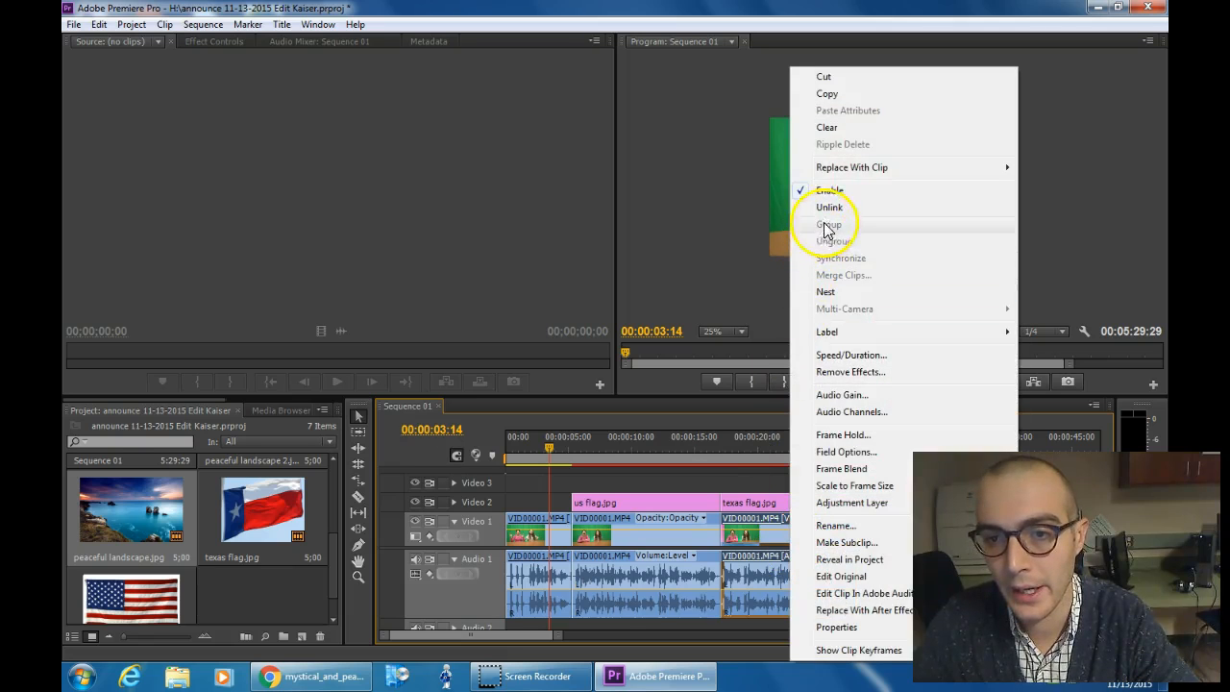
left_click(828, 210)
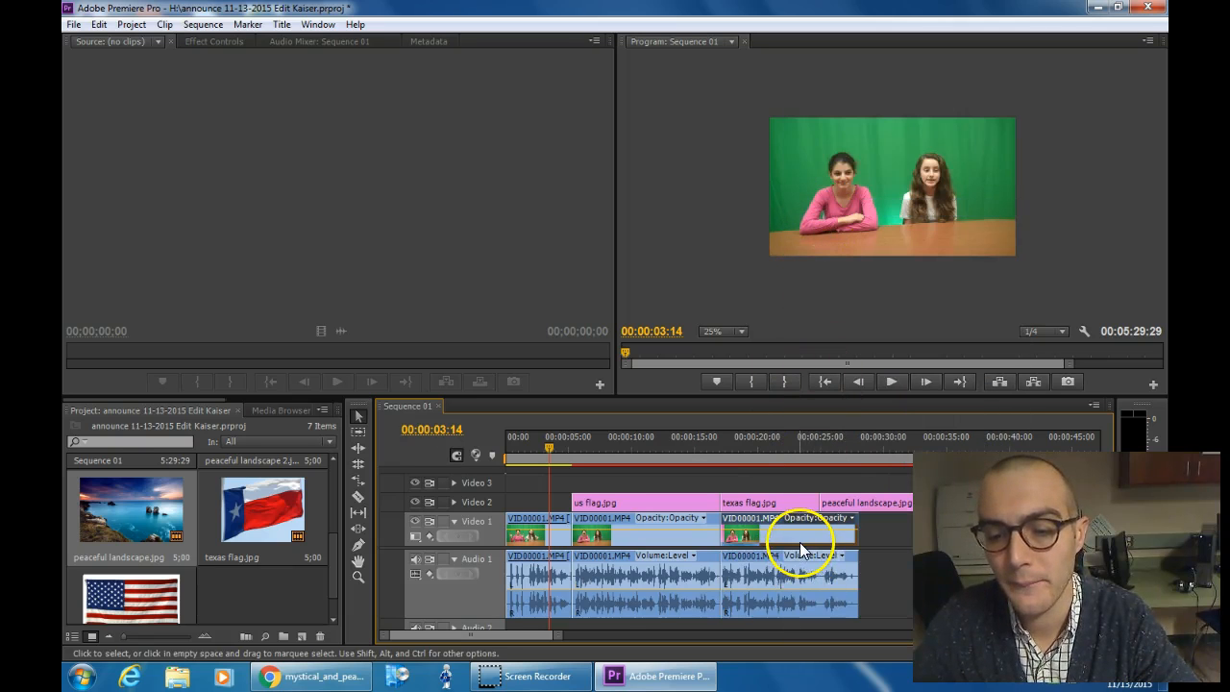
Step: Delete the last presenter clip's video without its audio, and move the US flag, Texas flag and peaceful landscape images down to Video 1
left_click(828, 601)
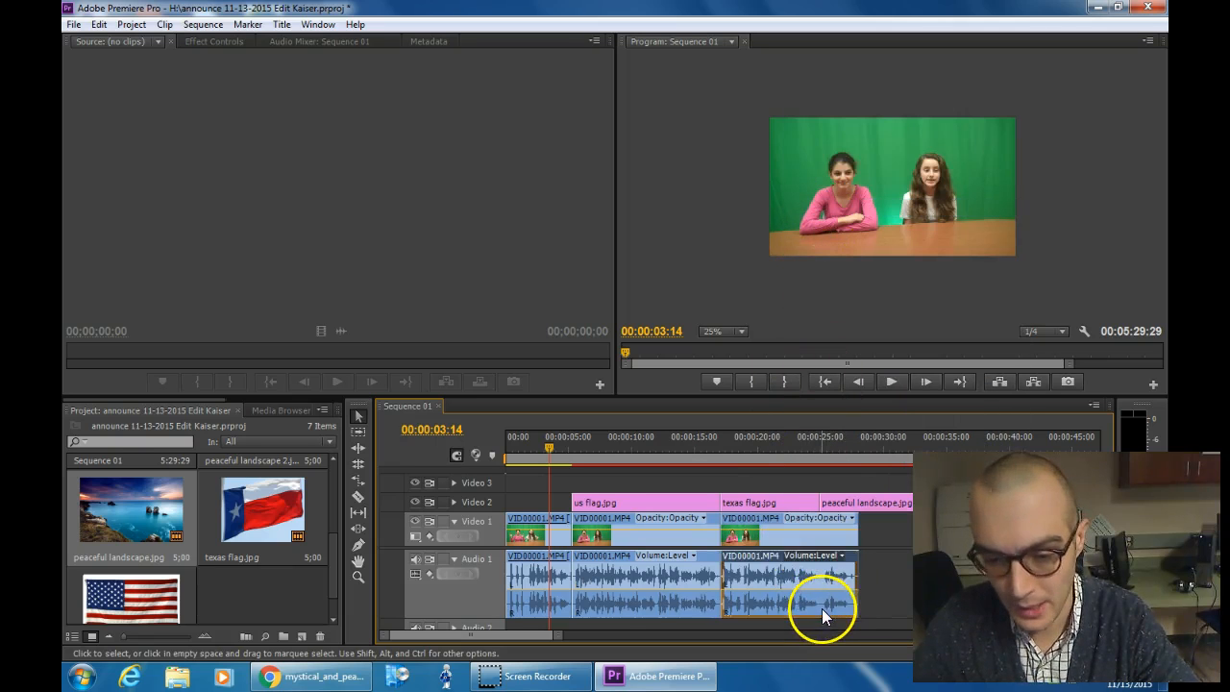
left_click(813, 538)
key("Delete")
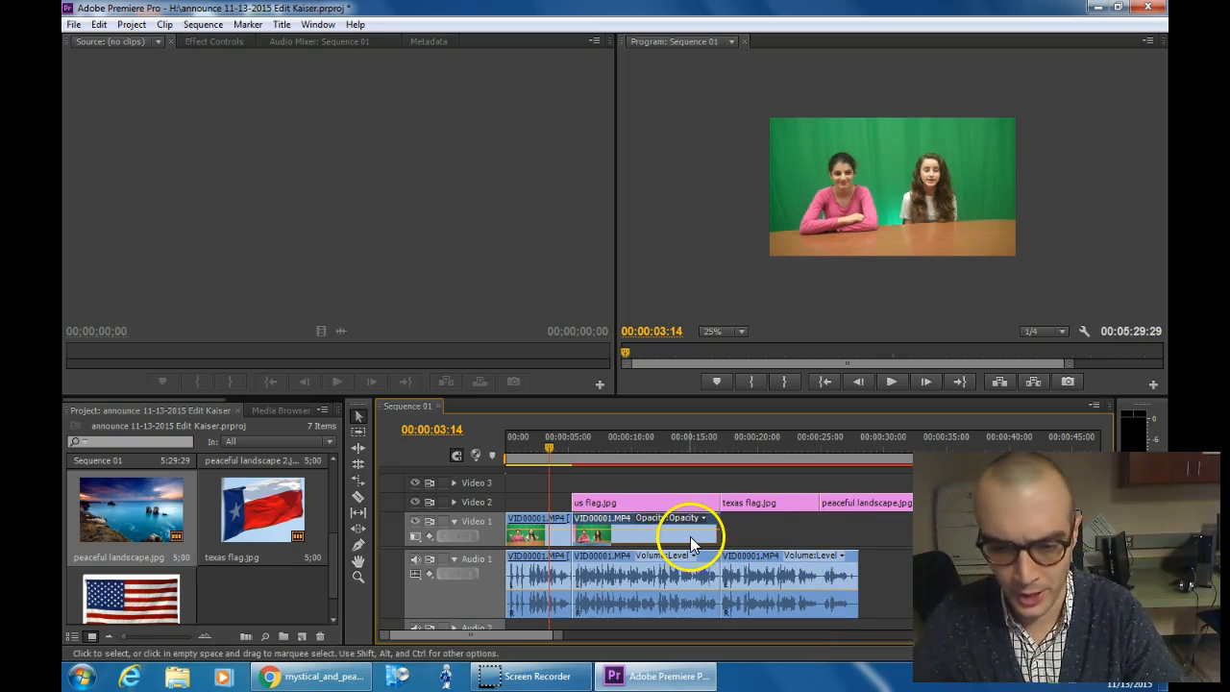
left_click_drag(688, 502, 688, 524)
left_click_drag(754, 502, 768, 534)
left_click_drag(858, 496, 861, 524)
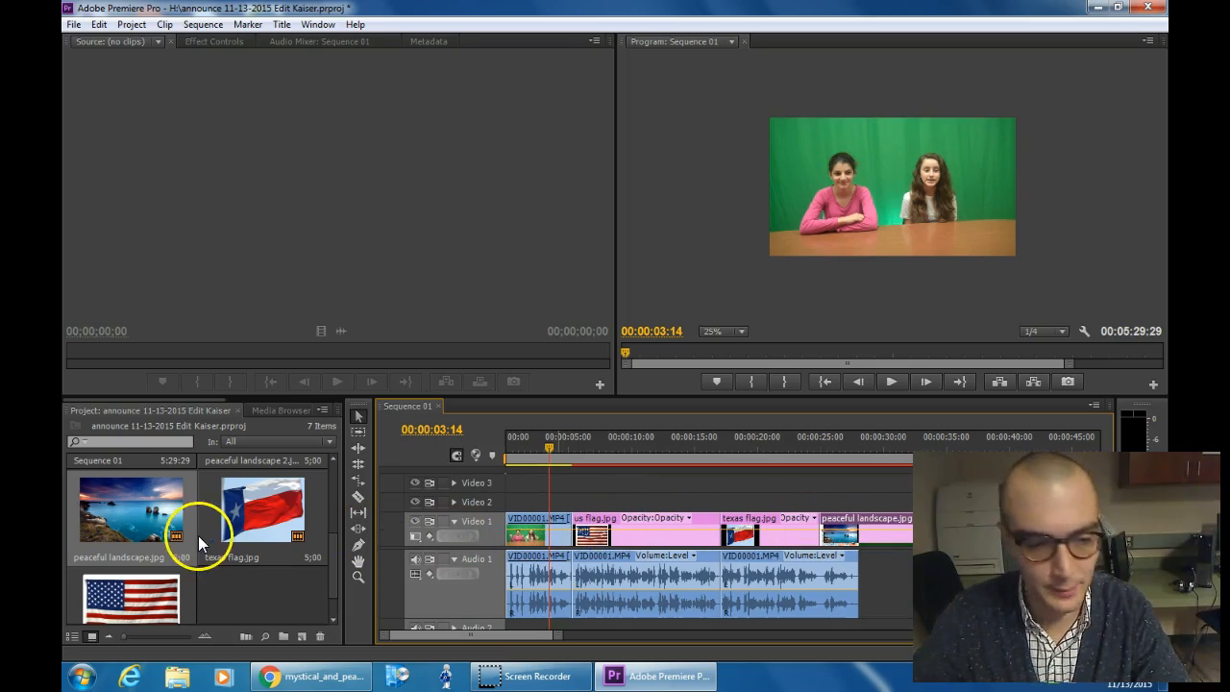
Step: Add a Band Slide video transition between the first presenter clip and us flag.jpg, and play it back
left_click(274, 412)
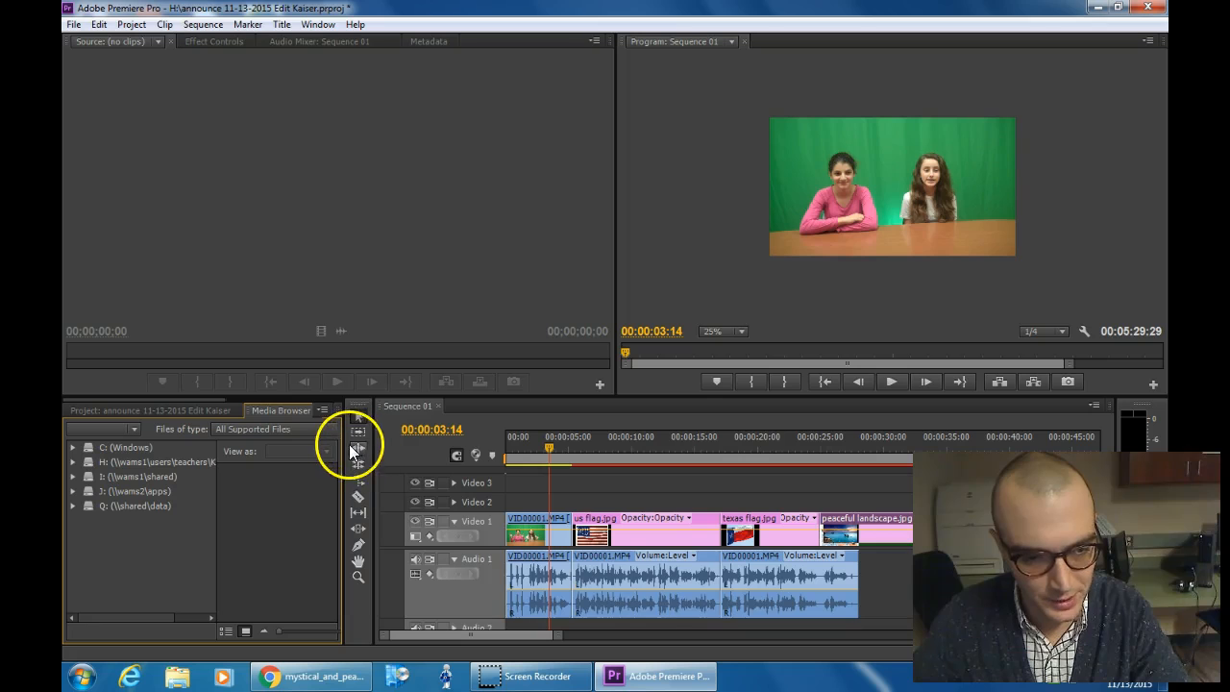
mouse_move(343, 442)
left_mouse_down()
mouse_move(426, 445)
mouse_move(330, 453)
left_mouse_up()
left_click(376, 410)
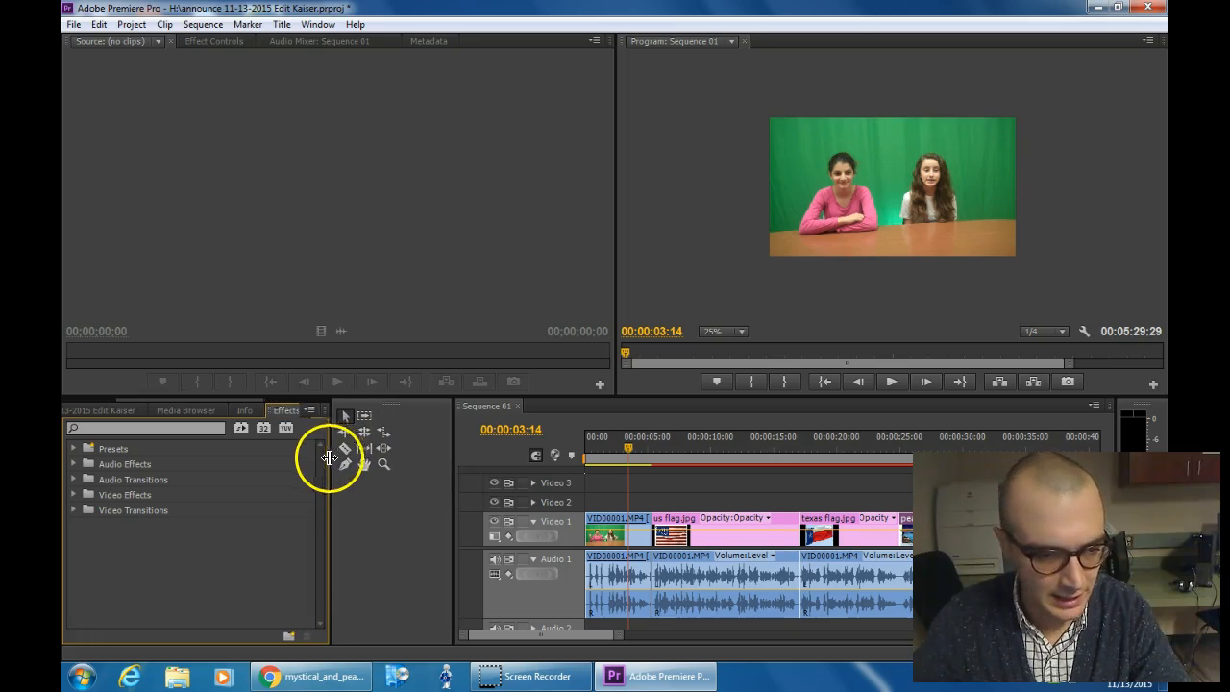
left_click(73, 509)
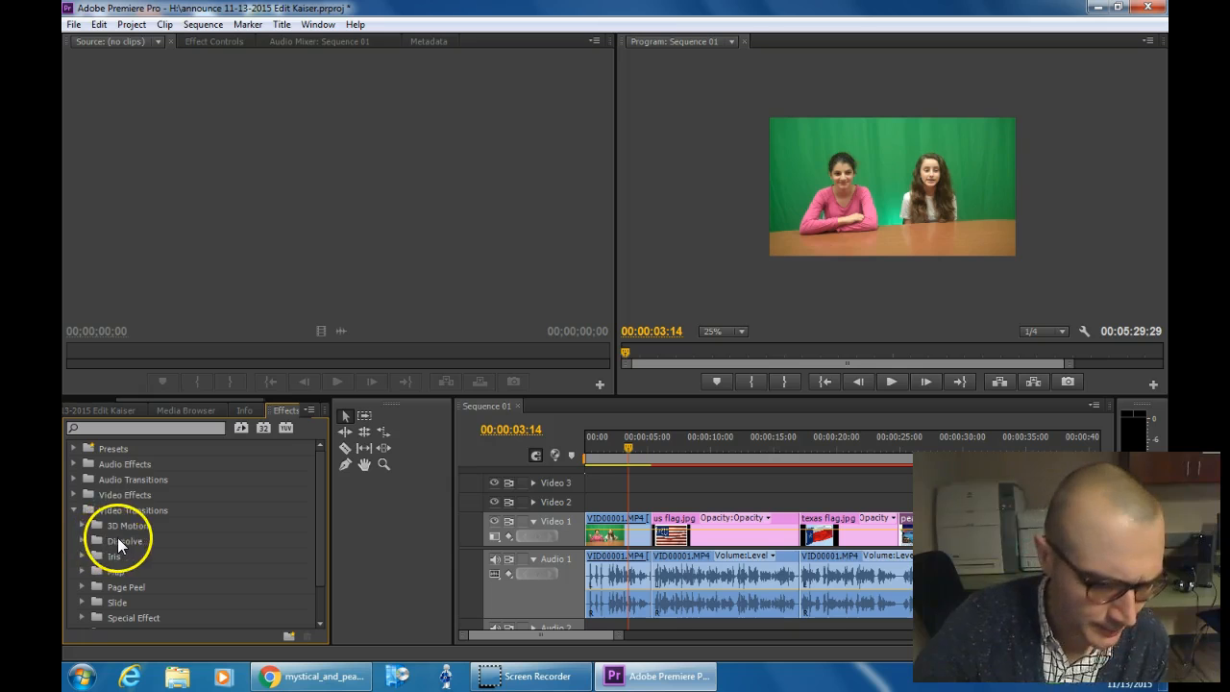
scroll(128, 584, "down", 3)
left_click(81, 557)
scroll(123, 528, "down", 3)
left_click_drag(122, 528, 650, 534)
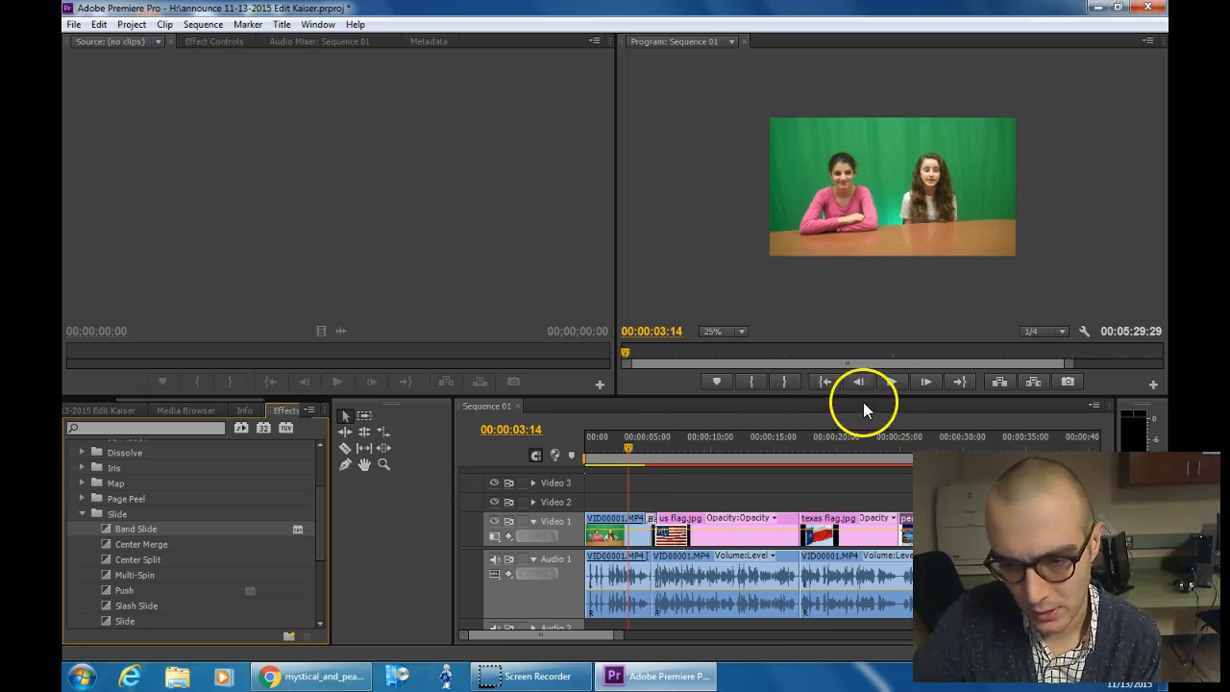
left_click(890, 383)
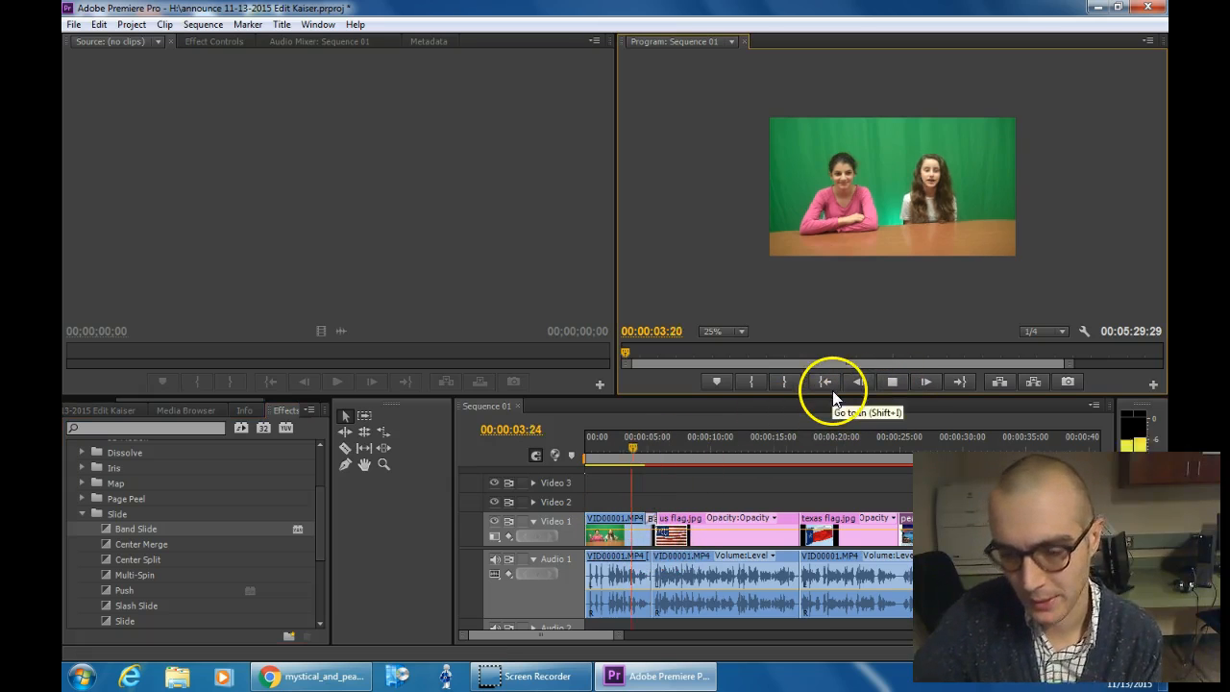
left_click(893, 381)
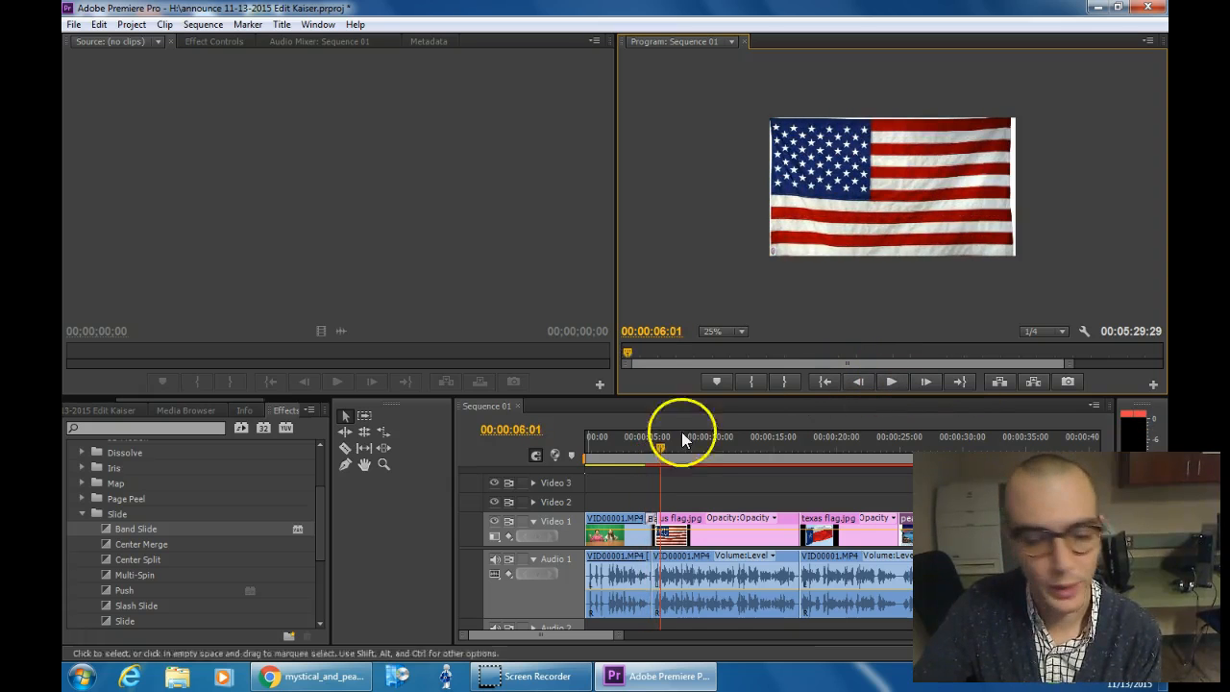
Step: Add Band Slide transitions between the US and Texas flags and between the Texas flag and peaceful landscape, and preview the last one
left_click_drag(159, 527, 799, 528)
left_click_drag(189, 527, 904, 528)
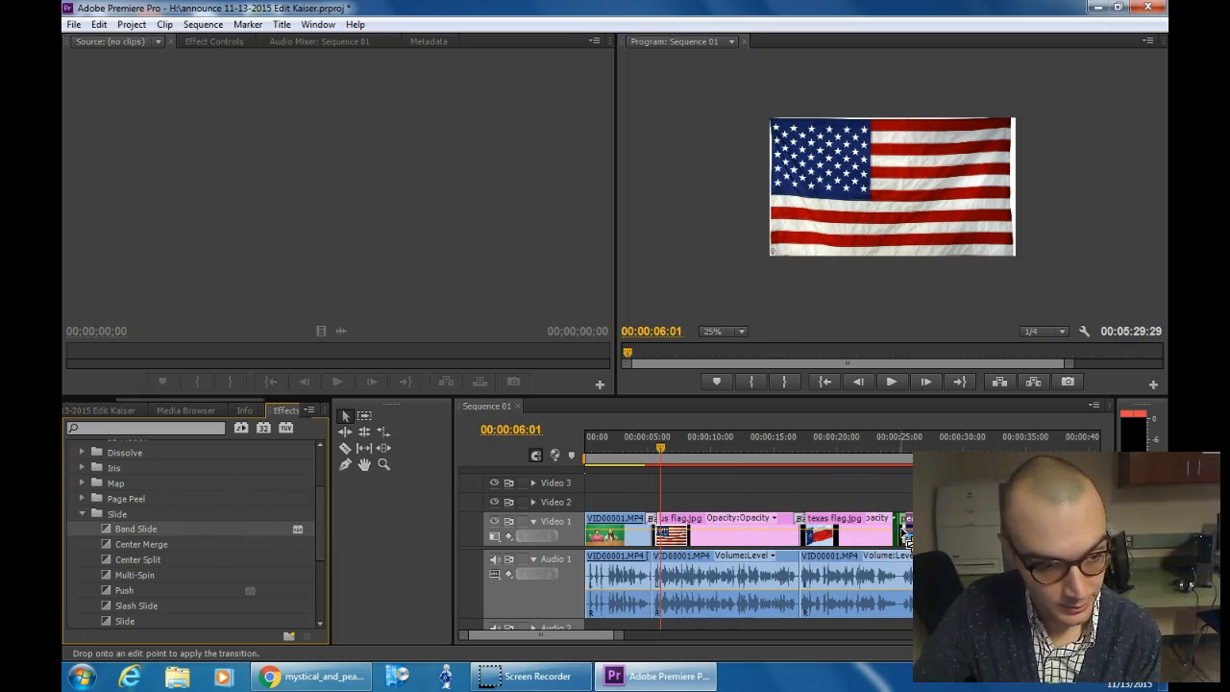
left_click_drag(903, 536, 901, 534)
left_click(874, 489)
left_click(902, 444)
mouse_move(902, 444)
left_mouse_down()
mouse_move(871, 451)
mouse_move(889, 448)
left_mouse_up()
left_click(895, 377)
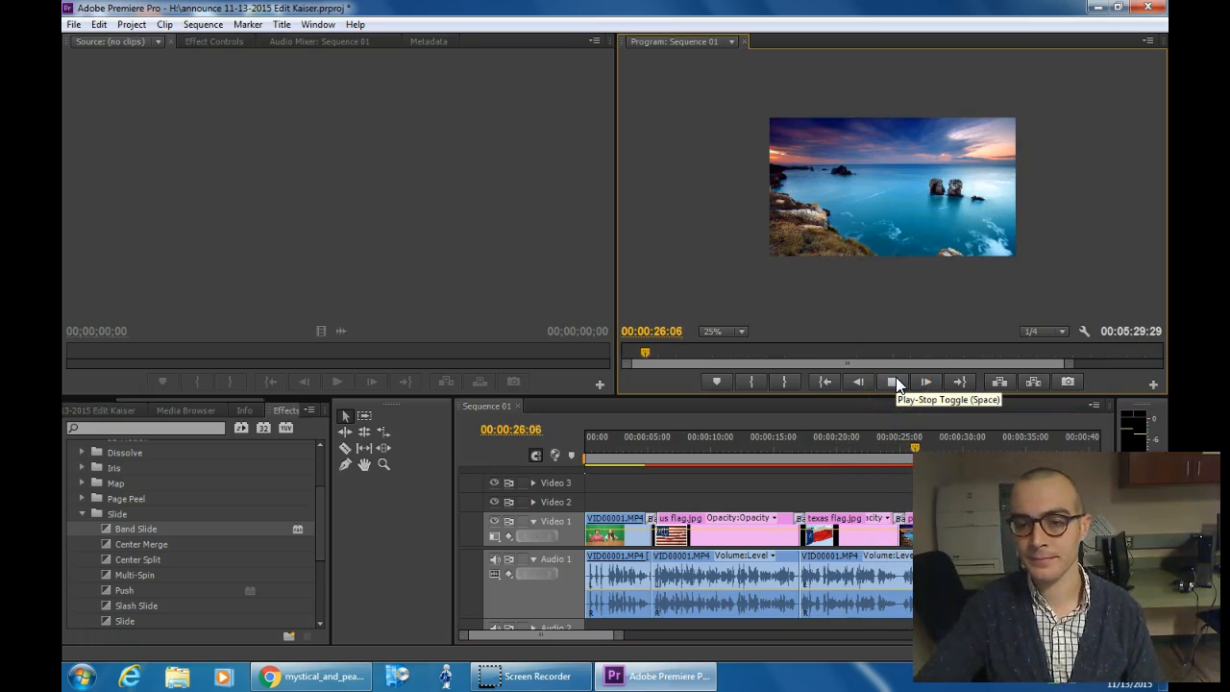
left_click(895, 377)
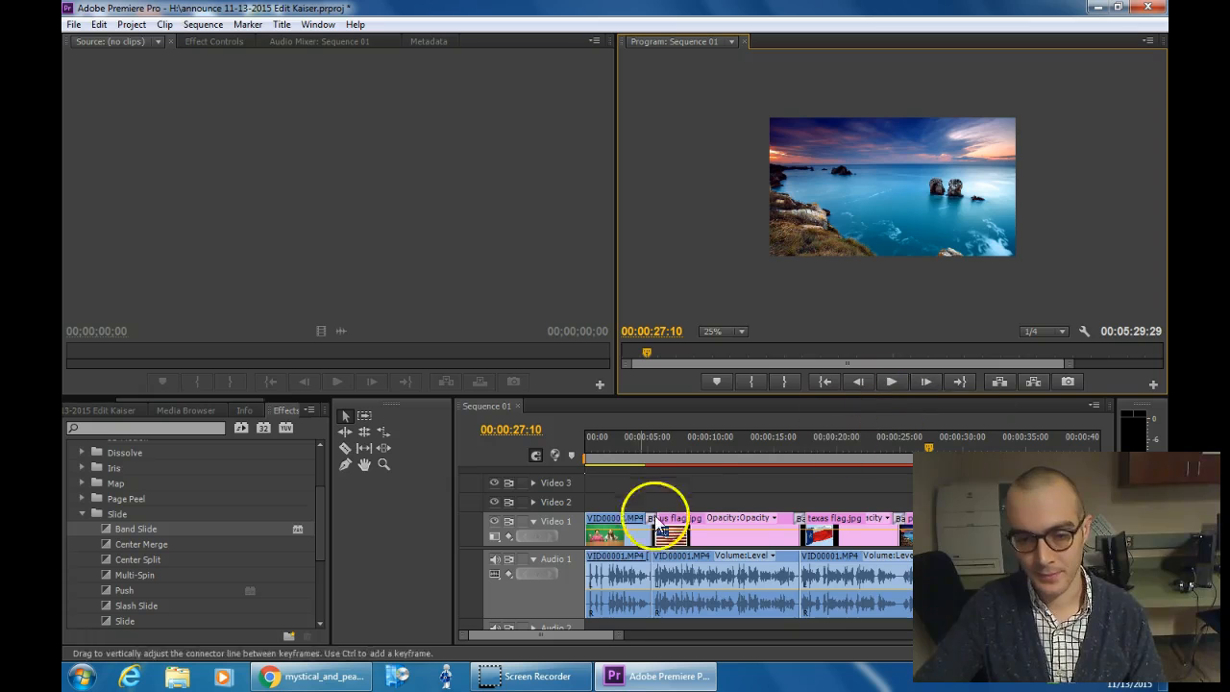
Step: Select the first presenter clip, view it at 00:00:02:00, and set its Motion rotation to 4°
left_click(610, 447)
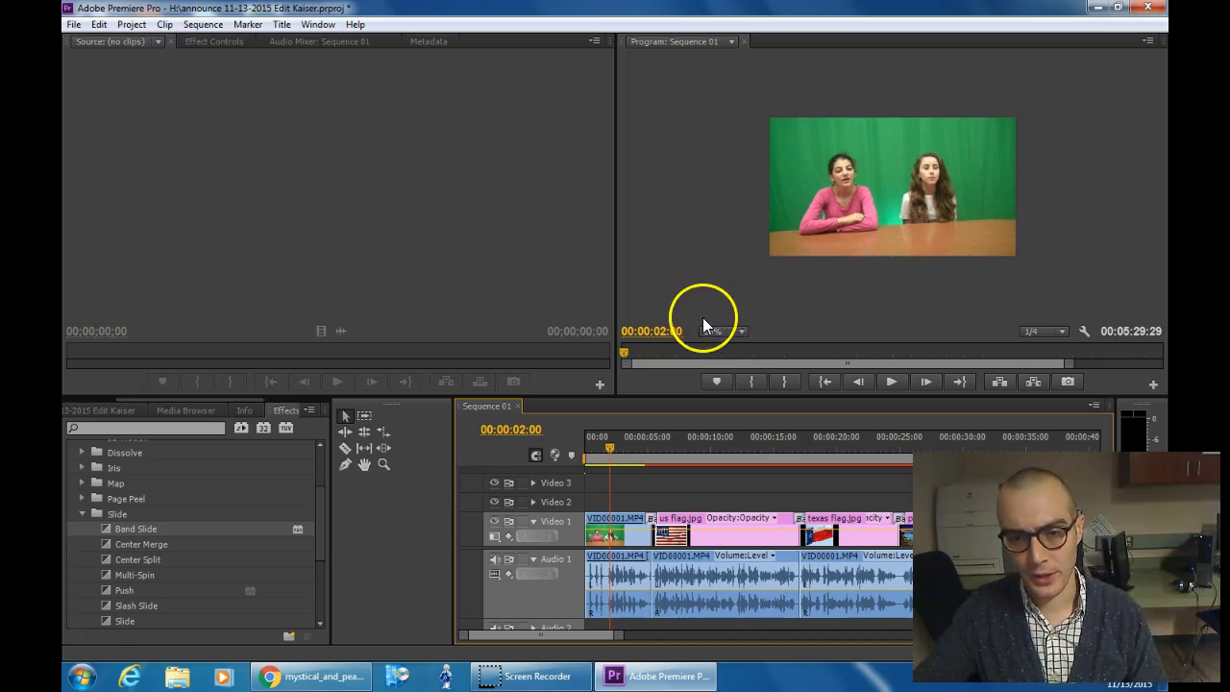
left_click(637, 541)
key("ctrl+s")
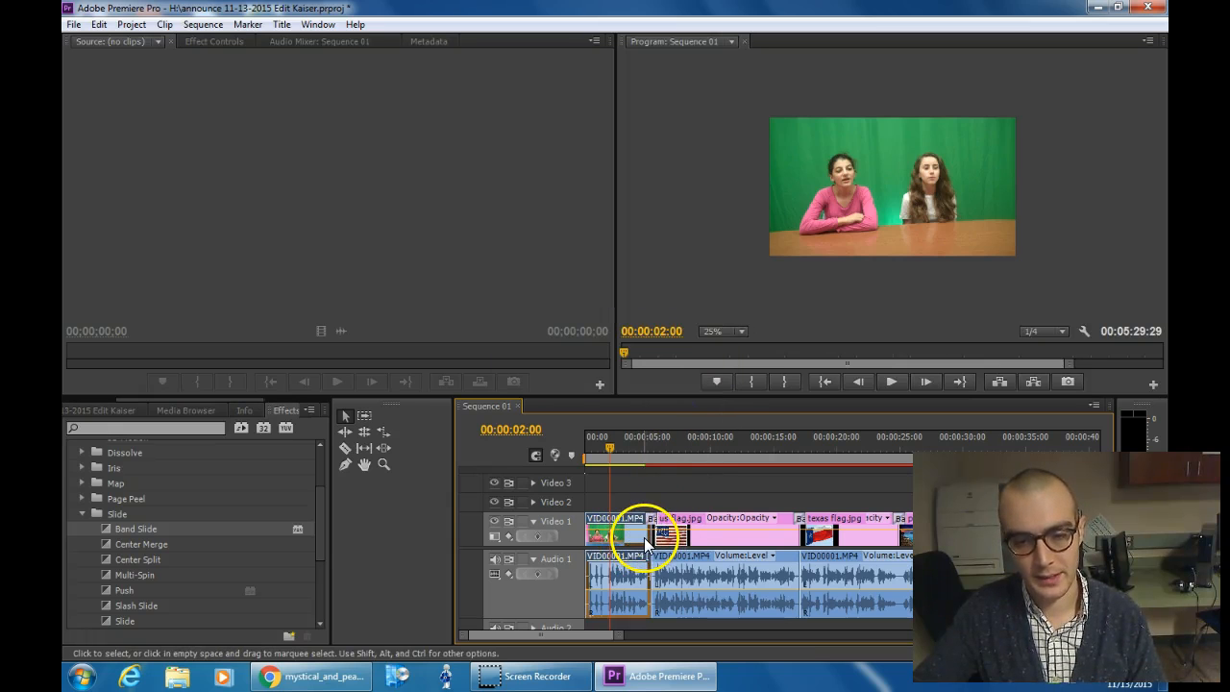
left_click(226, 43)
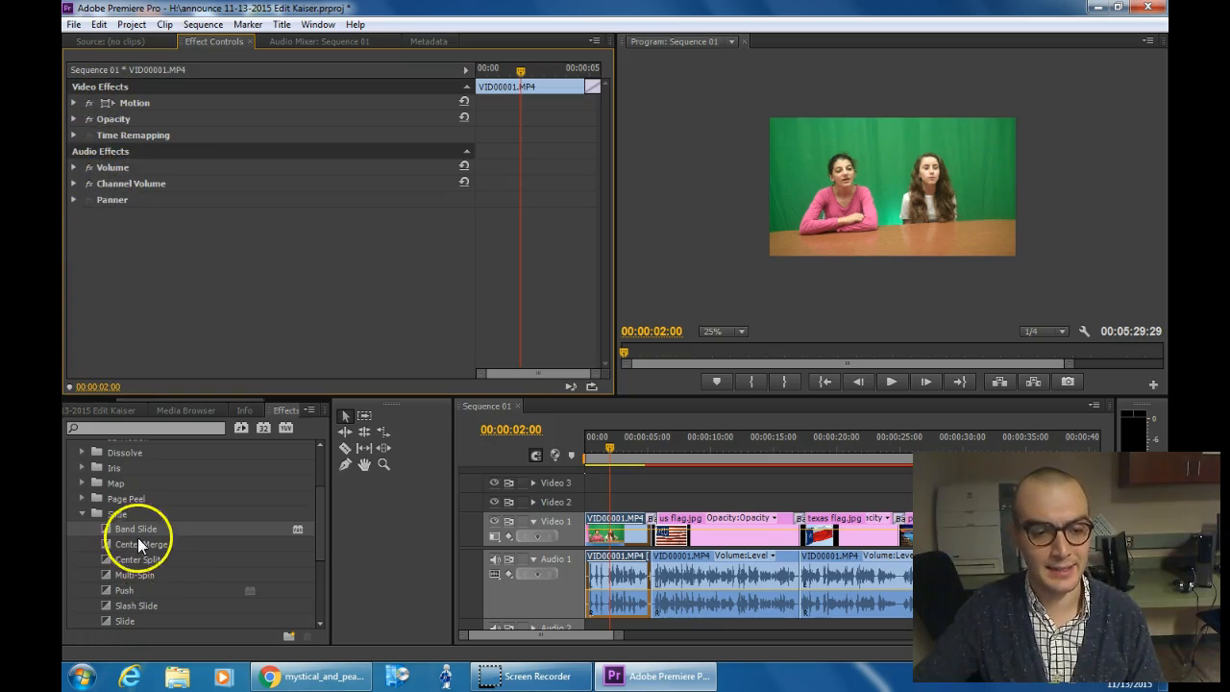
left_click(75, 103)
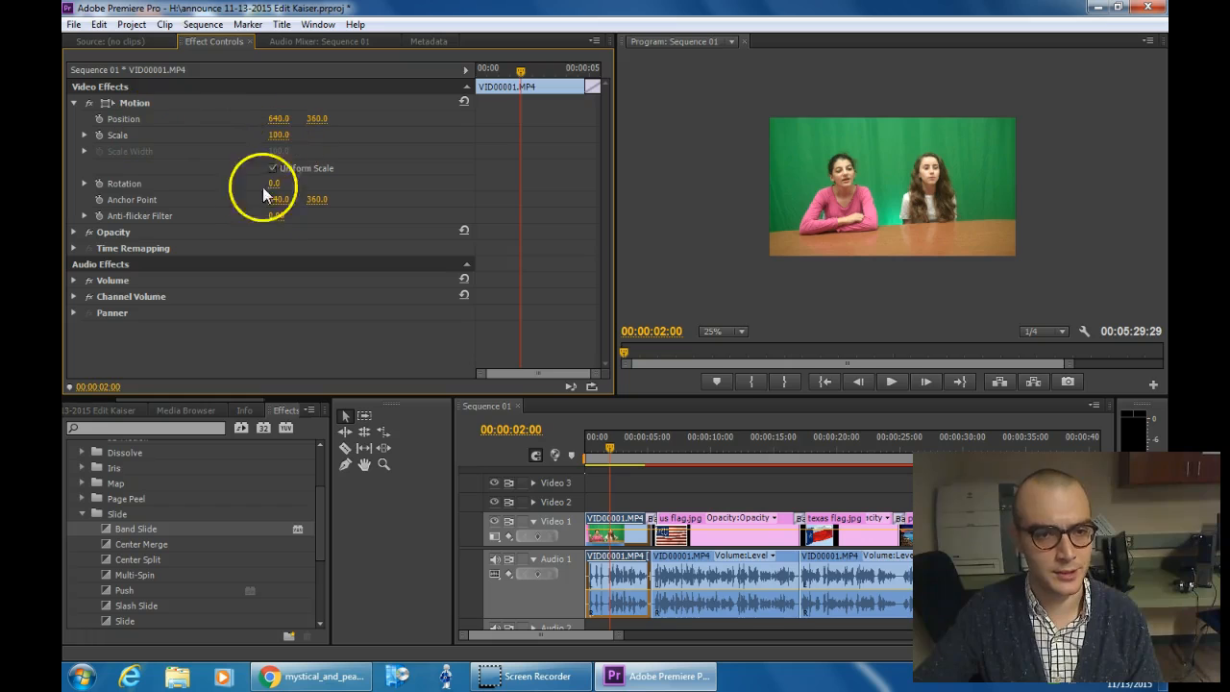
left_click(83, 184)
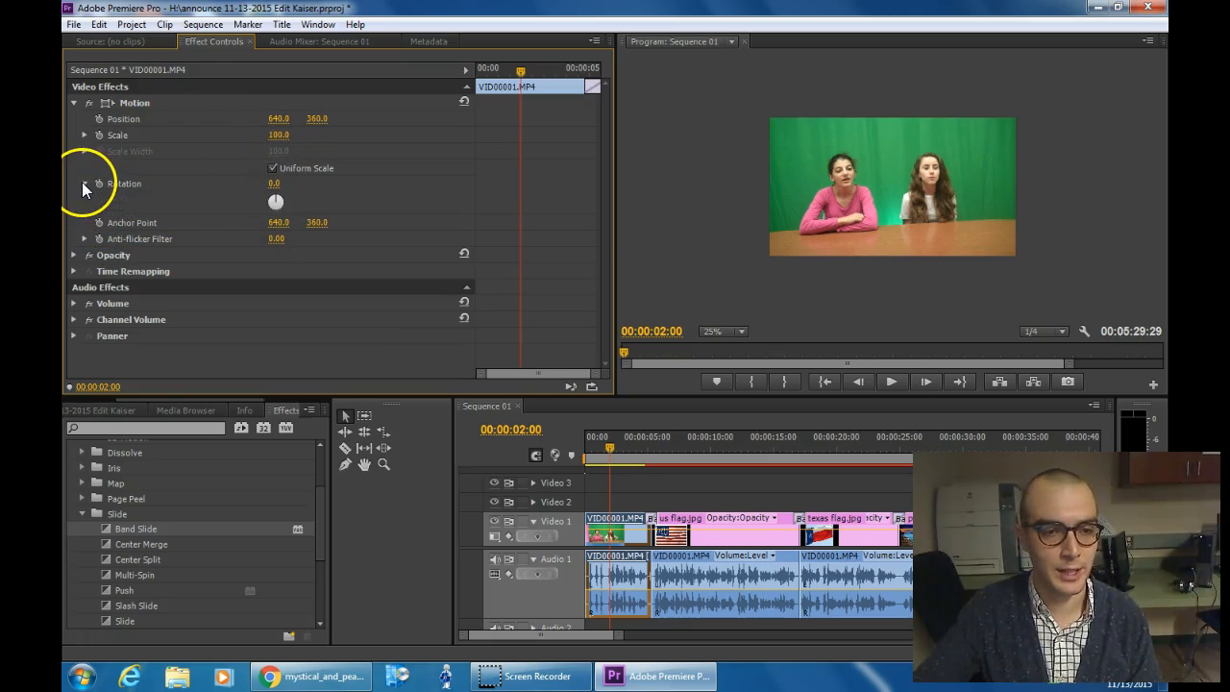
left_click(279, 198)
left_click_drag(278, 199, 274, 198)
left_click(290, 183)
type("4")
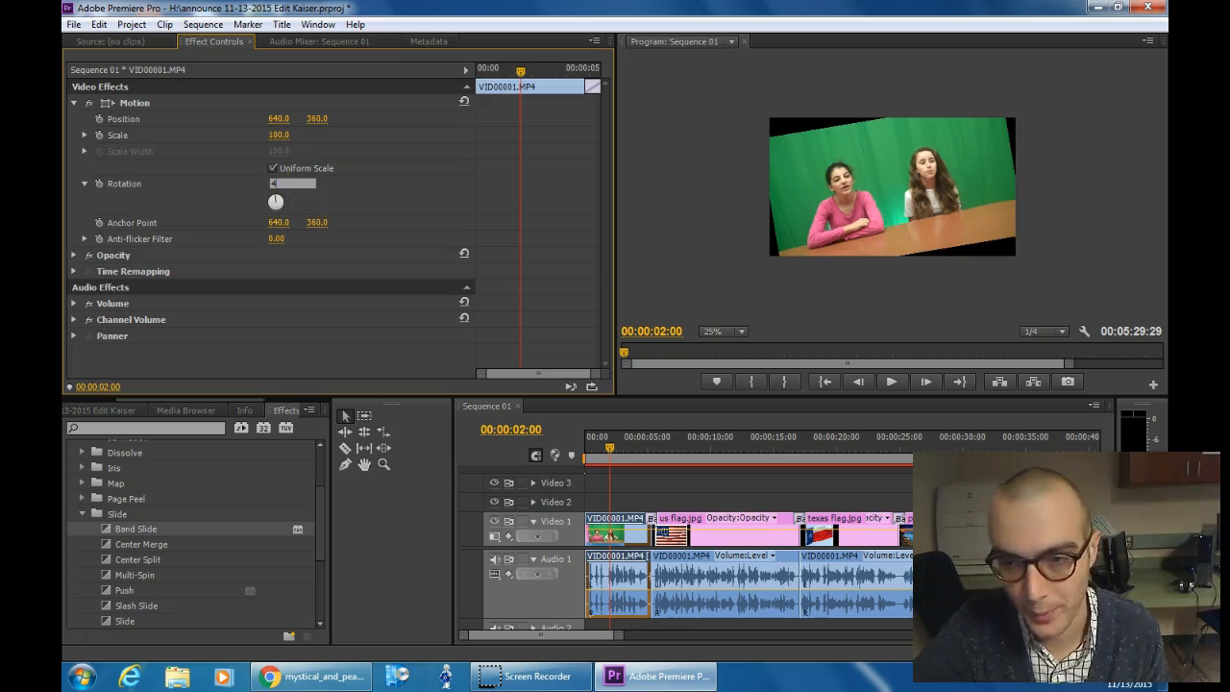
key("Return")
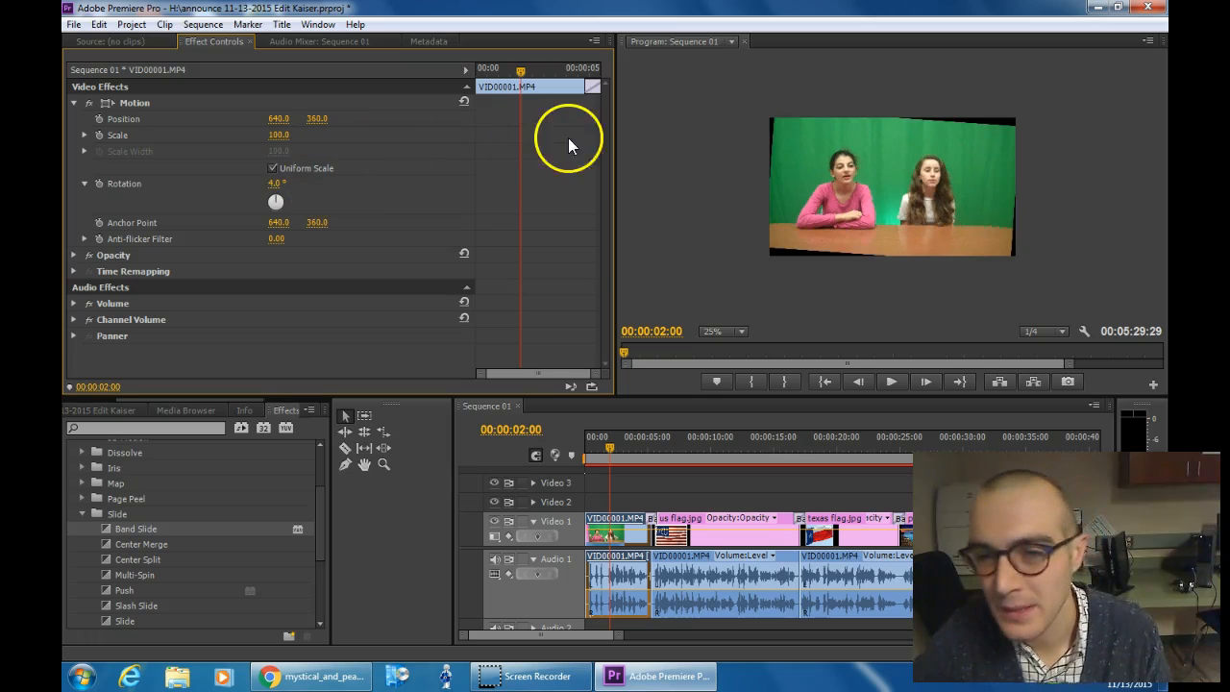
Step: Enlarge the first presenter clip to a scale of about 109.1 and refine its rotation, trying 2° before setting 3°
left_click(851, 204)
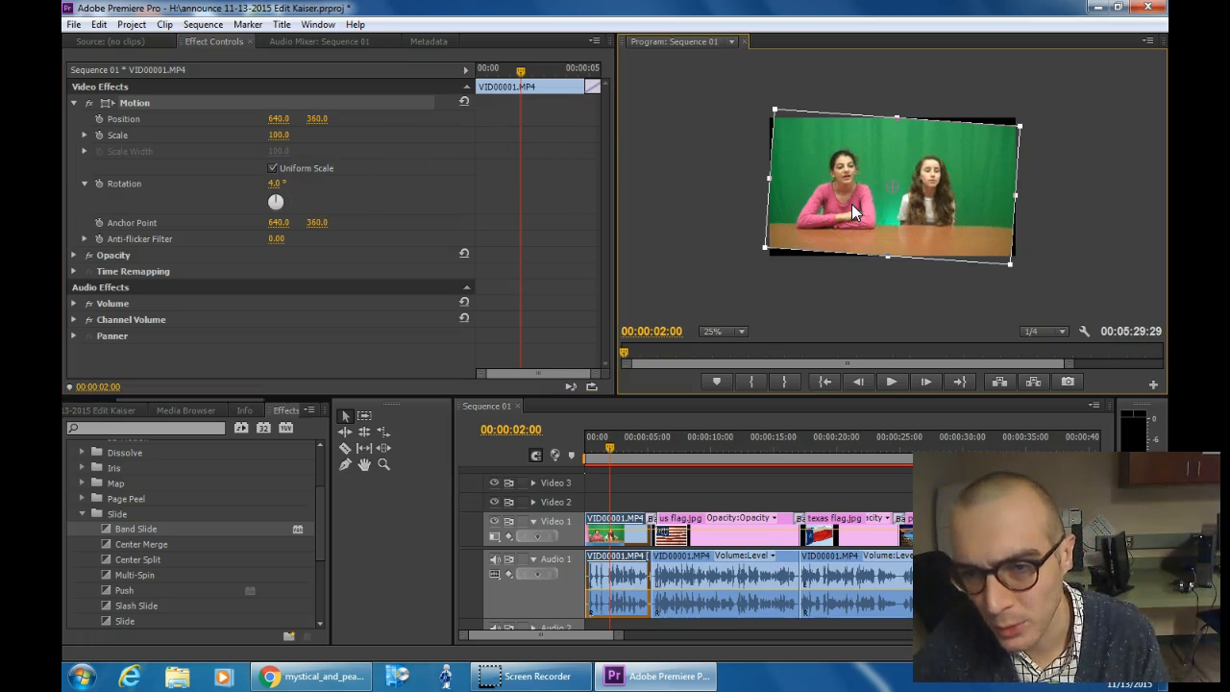
left_click_drag(1010, 266, 1021, 271)
left_click(279, 185)
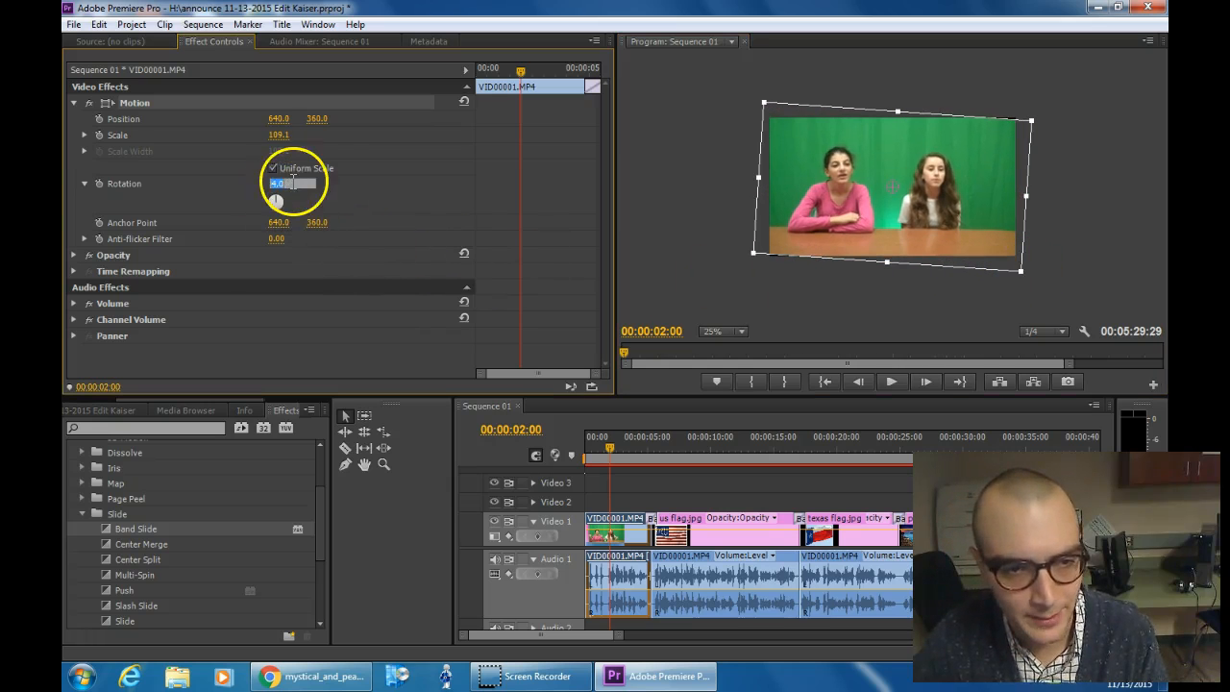
type("2")
key("Return")
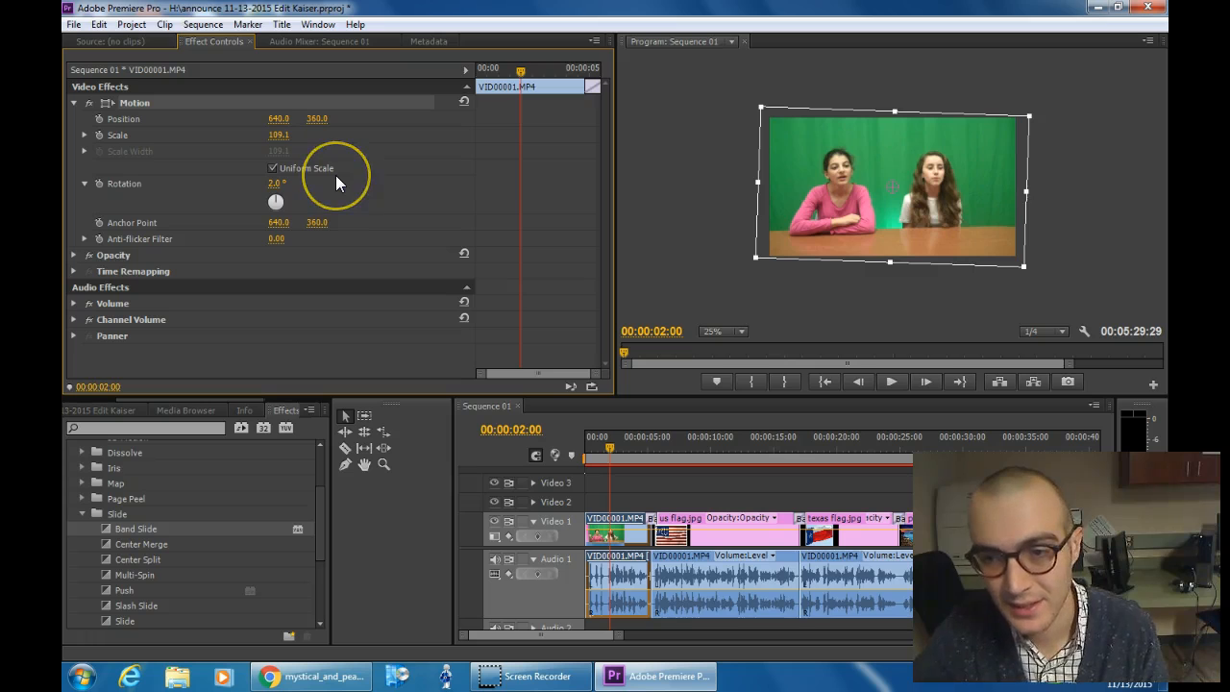
left_click(280, 184)
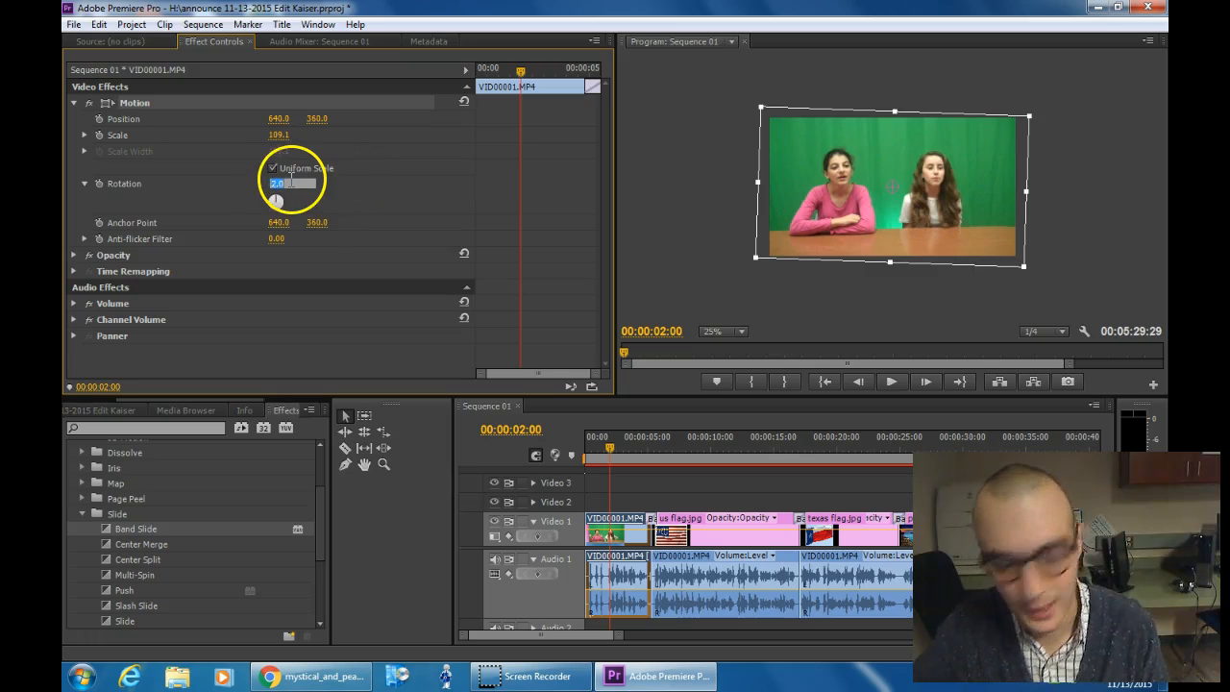
key("Return")
Step: Enlarge the first presenter clip to a scale of about 119.2 and reposition it to about 664, 392
left_click(850, 252)
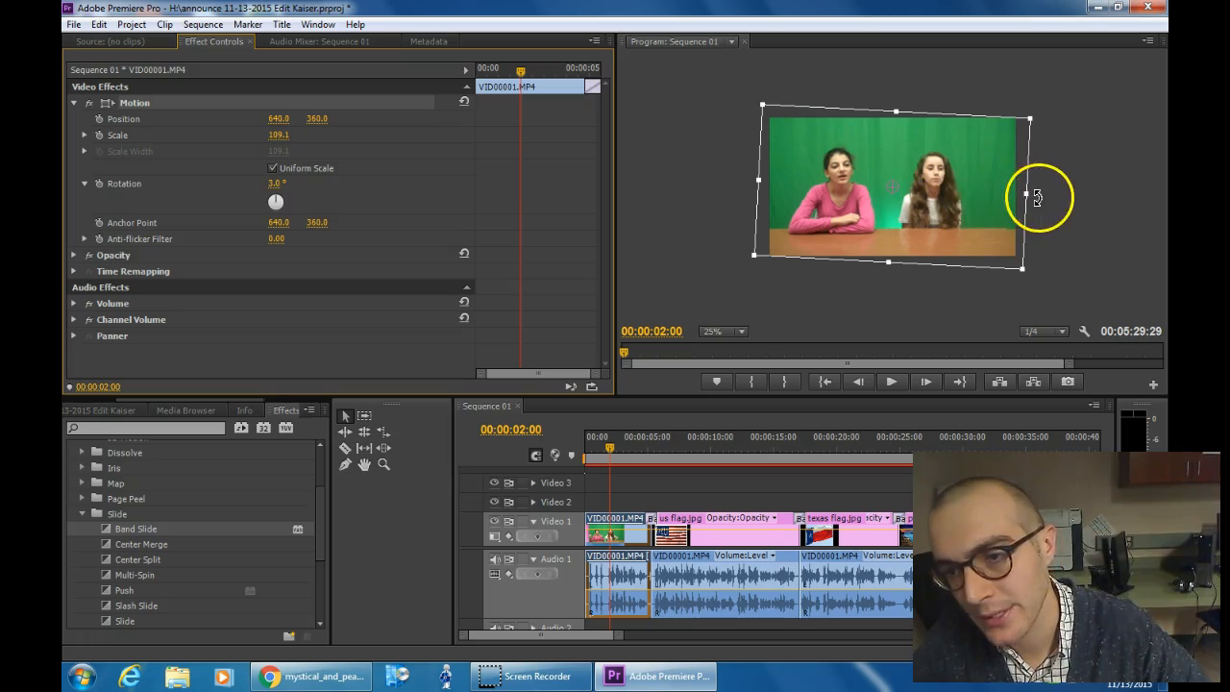
mouse_move(1031, 194)
left_mouse_down()
mouse_move(1010, 200)
mouse_move(1021, 201)
left_mouse_up()
left_click_drag(1015, 201, 989, 191)
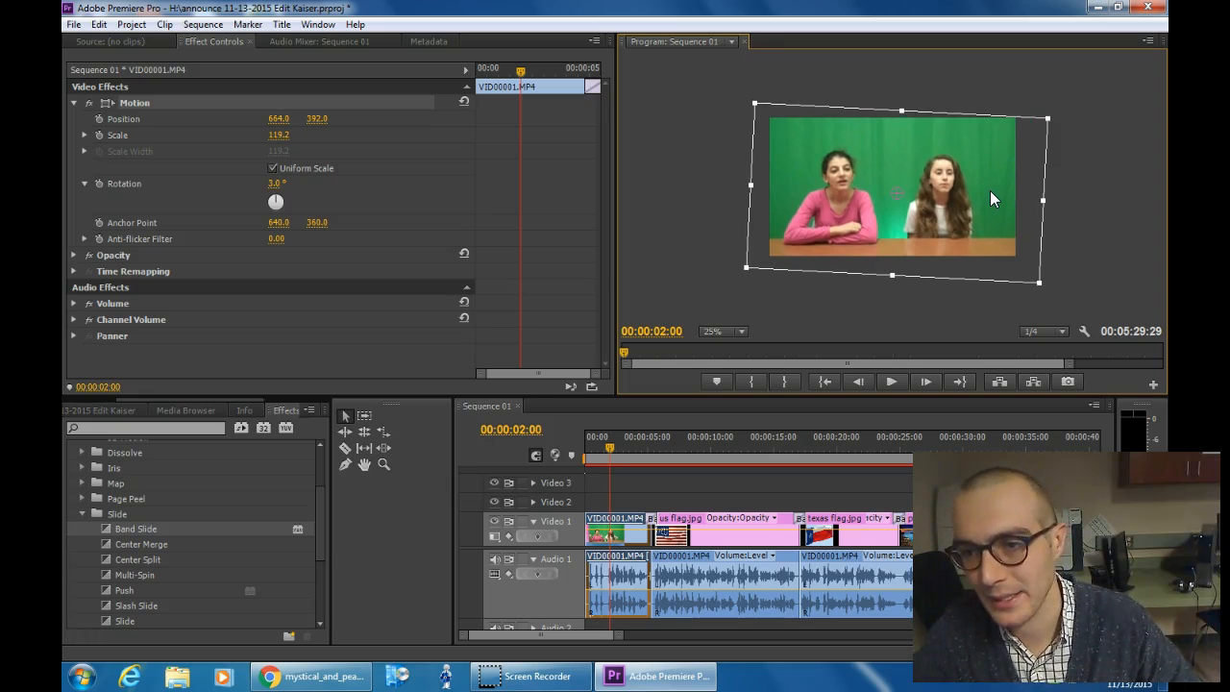
left_click(805, 306)
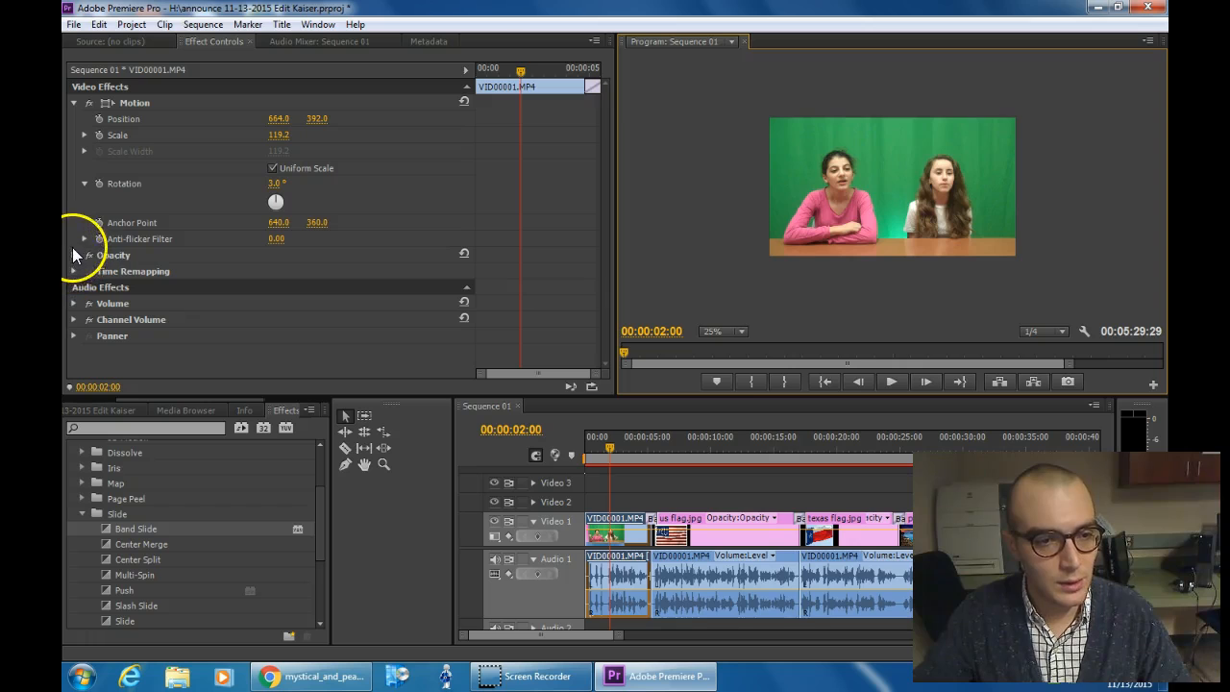
Step: Reveal the first presenter clip's Scale slider and set the scale to 100
left_click(85, 152)
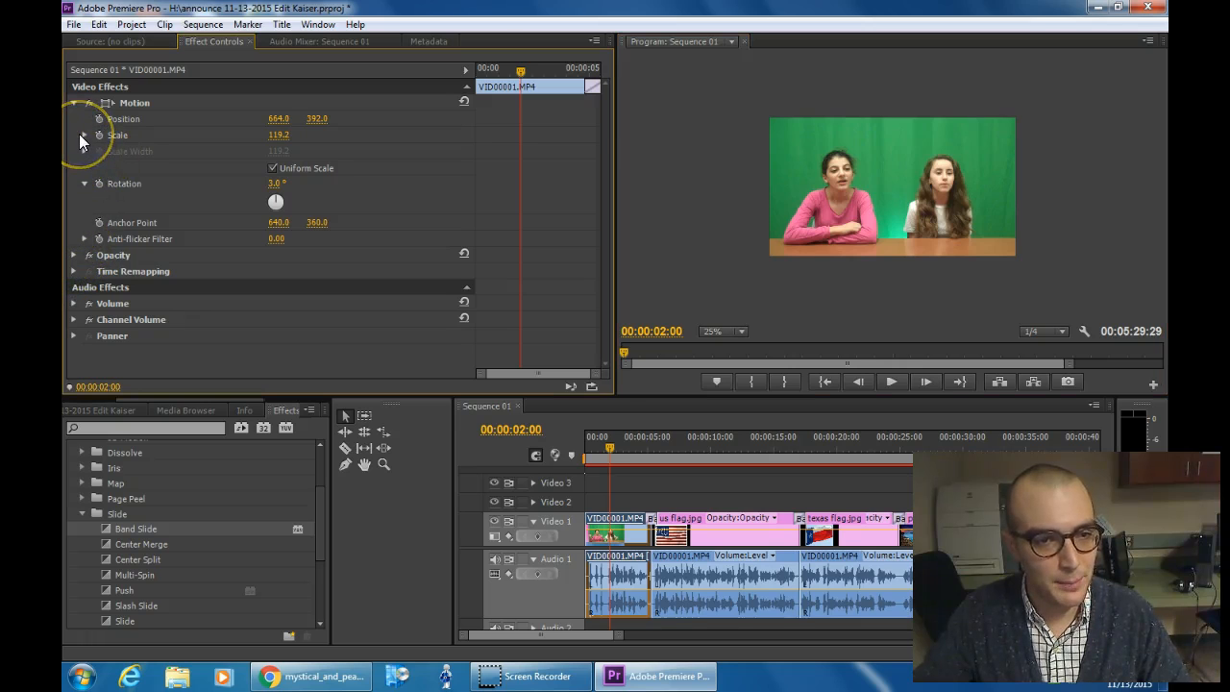
left_click(84, 135)
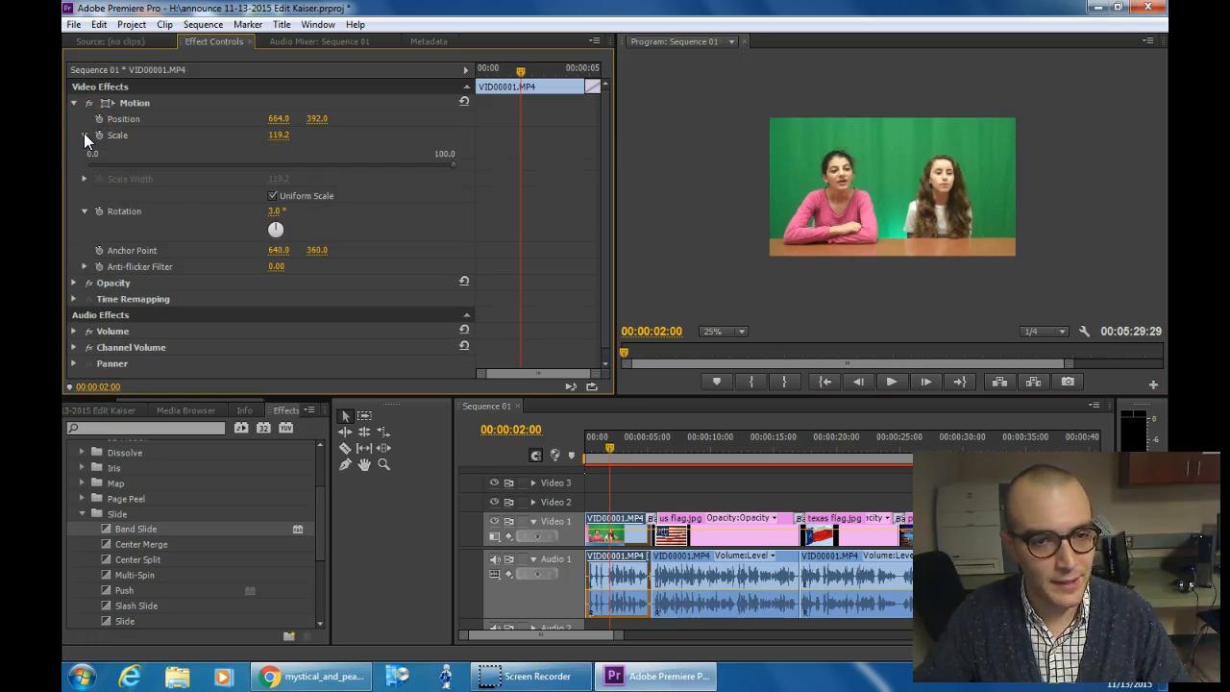
mouse_move(453, 161)
left_mouse_down()
mouse_move(389, 162)
mouse_move(459, 163)
left_mouse_up()
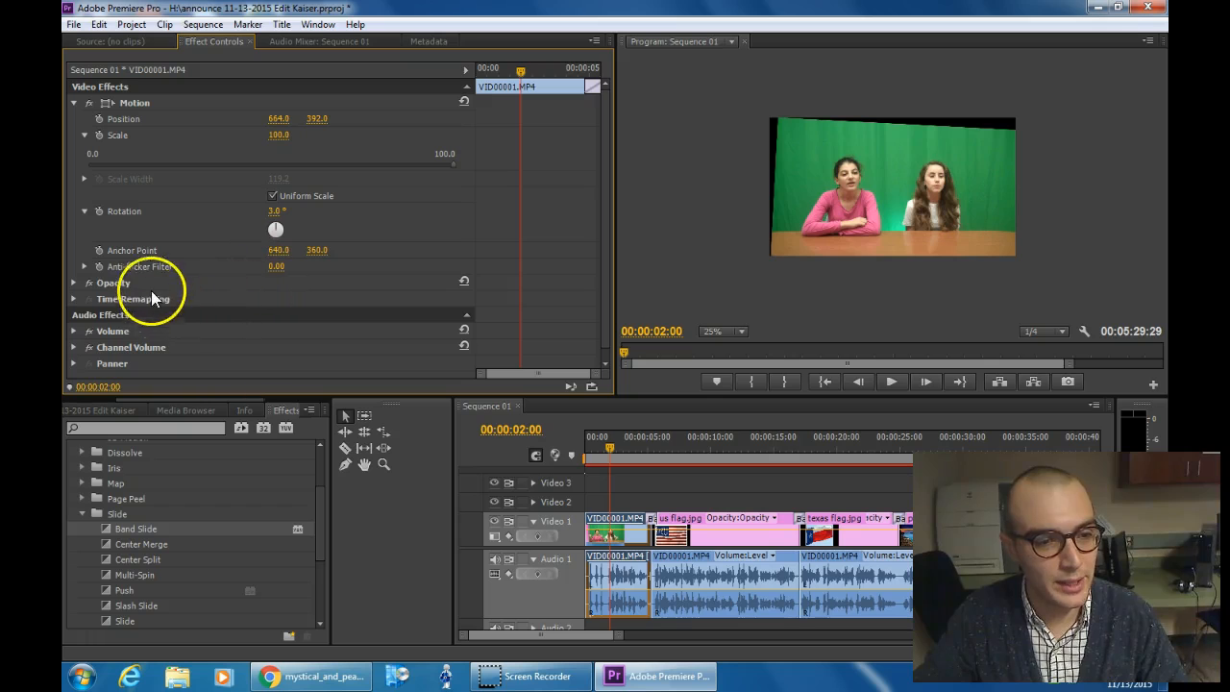
scroll(134, 286, "down", 1)
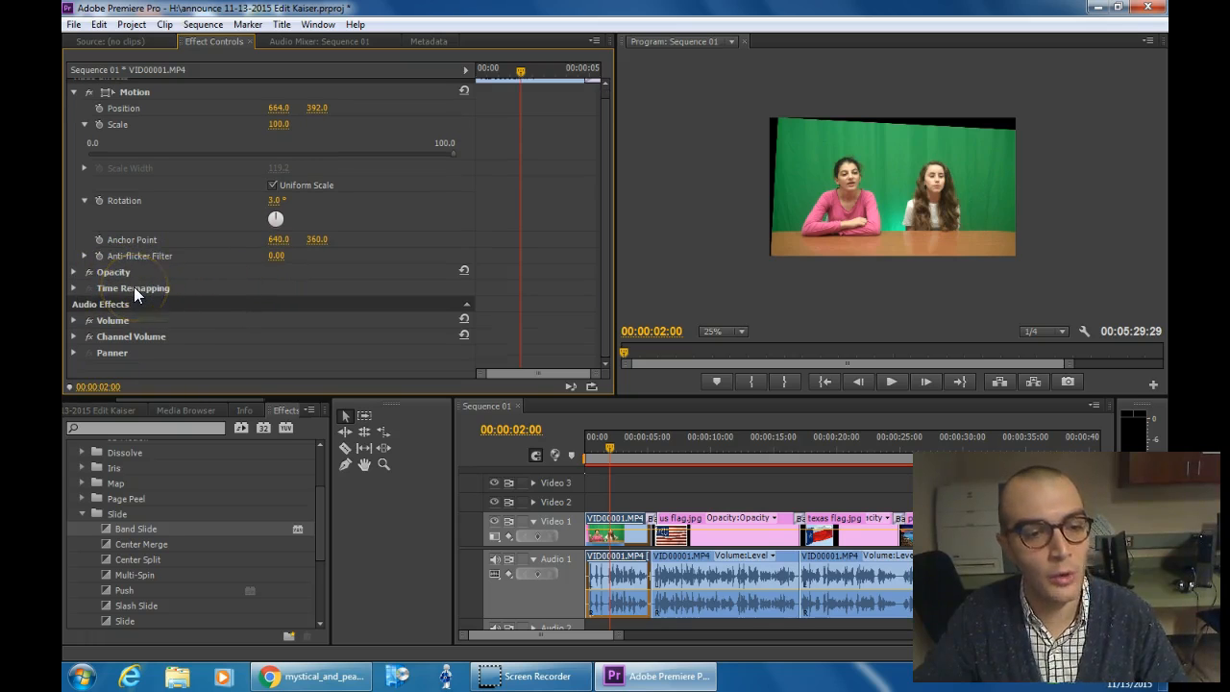
scroll(134, 296, "up", 1)
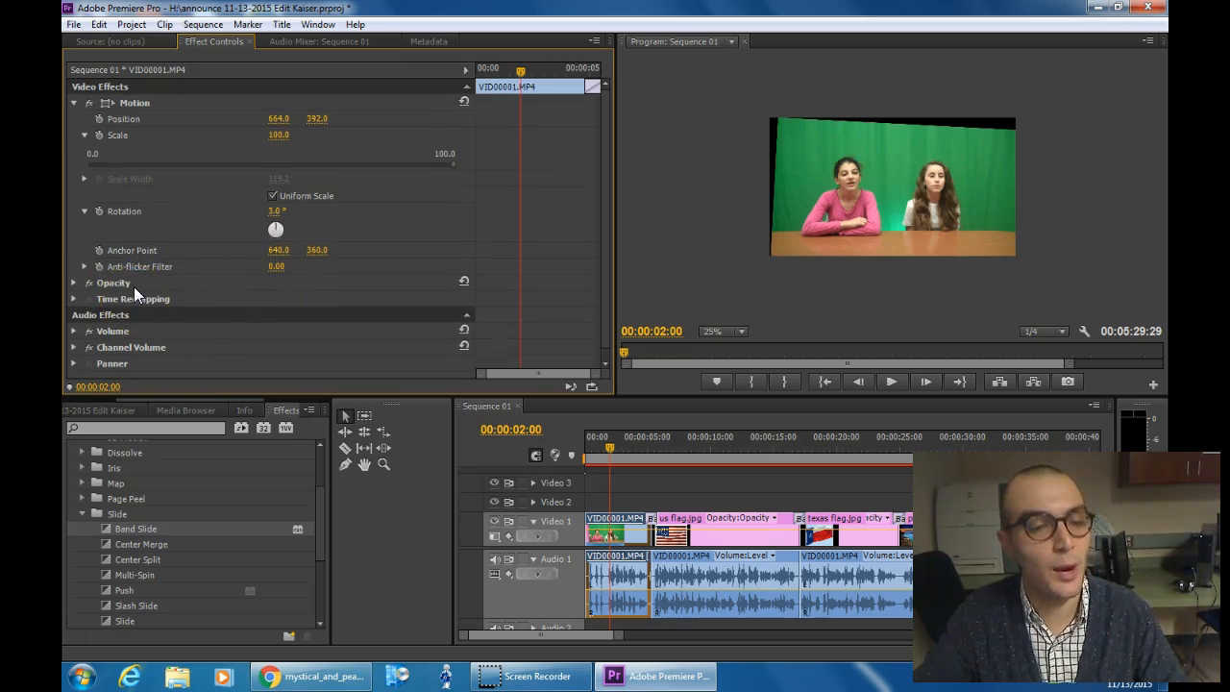
Step: Reposition the first presenter clip to about 652, 372 and enlarge it to a scale of about 112.9 directly in the program view
left_click(84, 136)
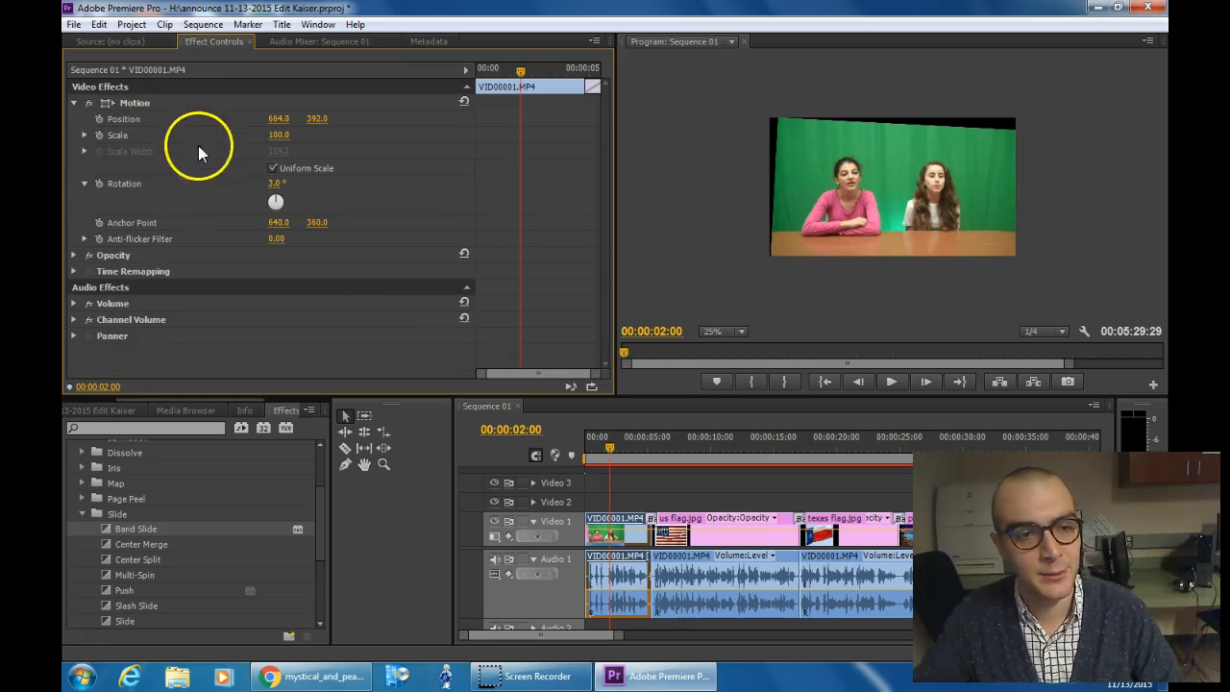
left_click(854, 160)
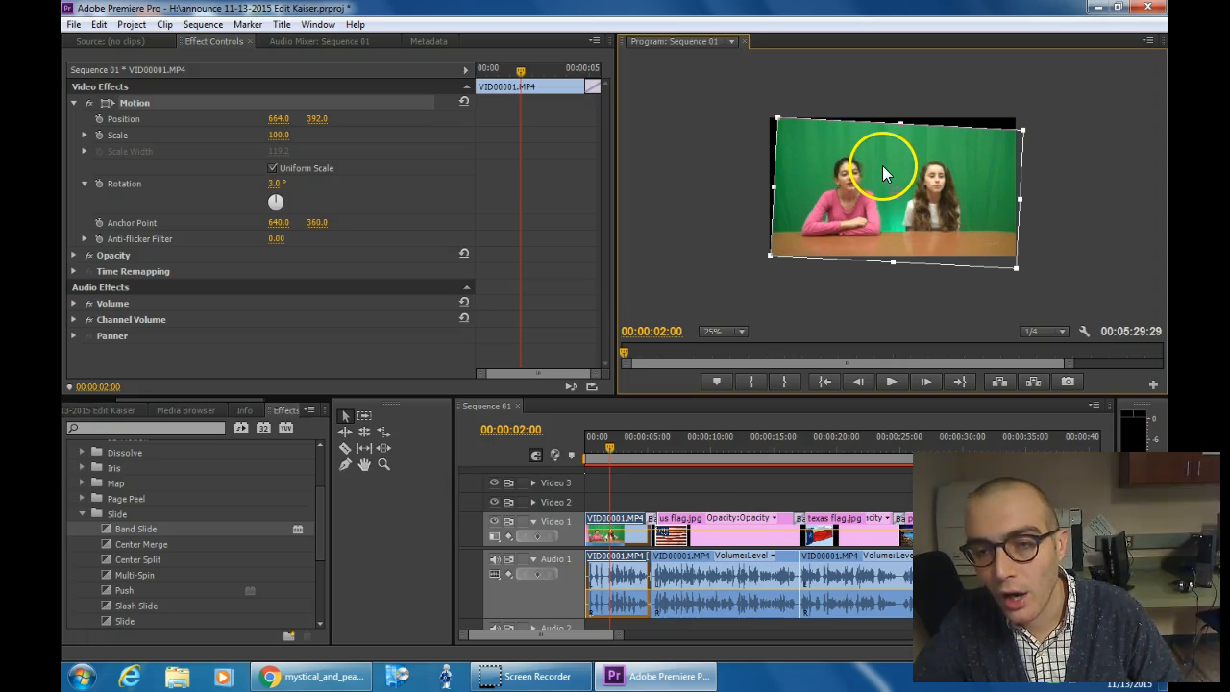
left_click_drag(922, 209, 920, 208)
mouse_move(1019, 124)
left_mouse_down()
mouse_move(1041, 129)
mouse_move(1007, 143)
left_mouse_up()
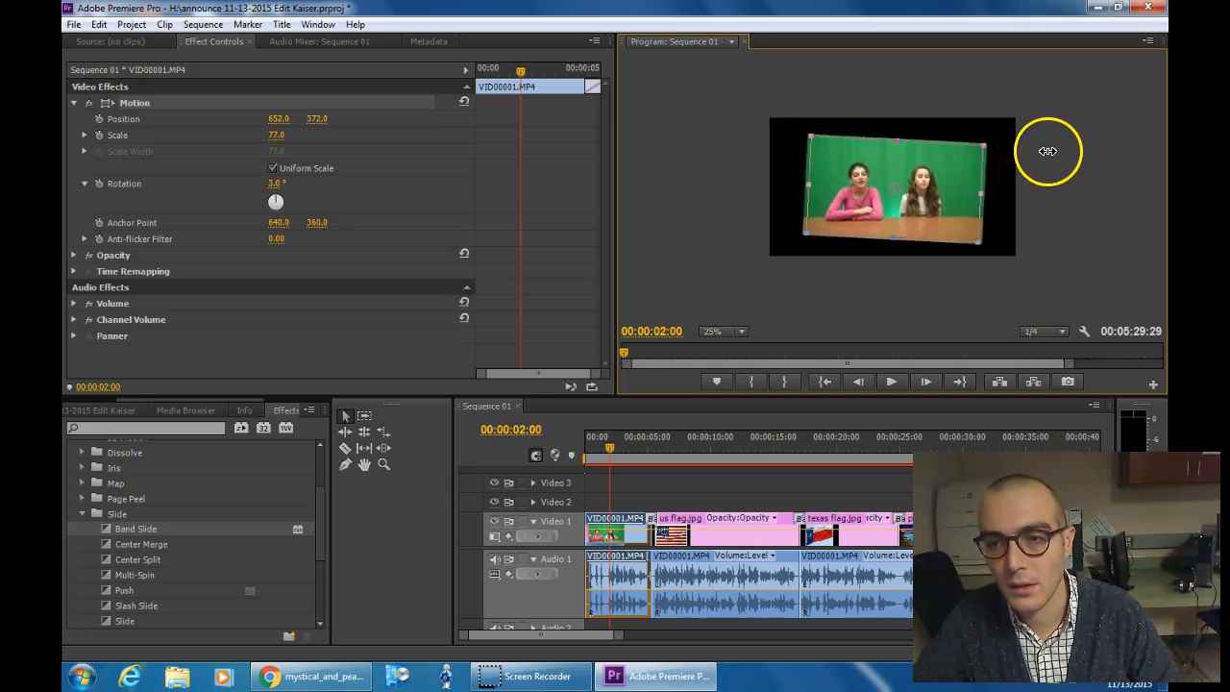
left_click_drag(983, 197, 1029, 209)
left_click(1051, 212)
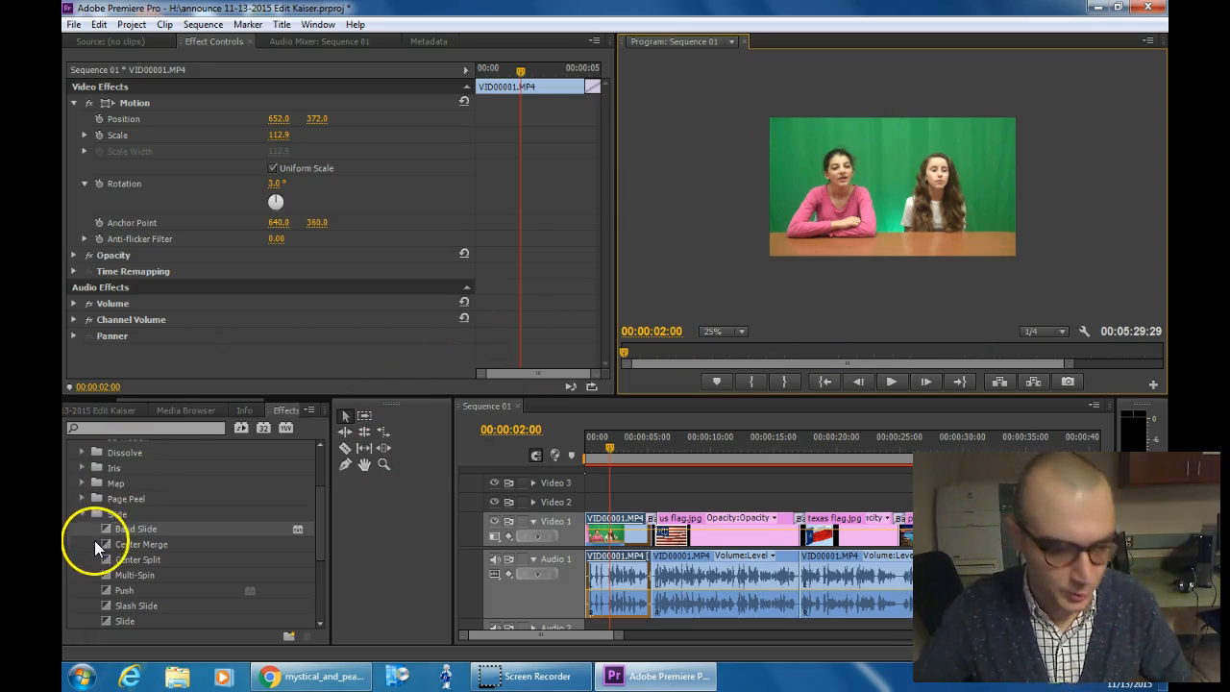
Step: Find Chroma Key among the Keying video effects and apply it to the first presenter clip
left_click(85, 515)
scroll(82, 523, "up", 3)
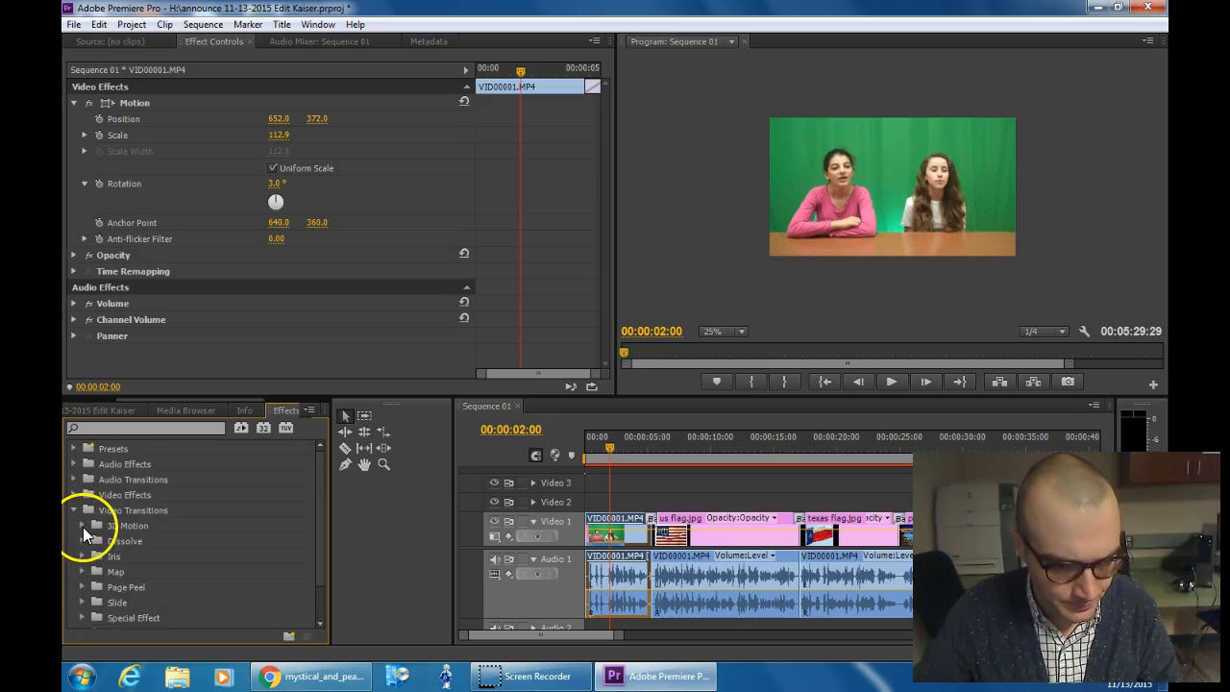
left_click(73, 510)
left_click(73, 495)
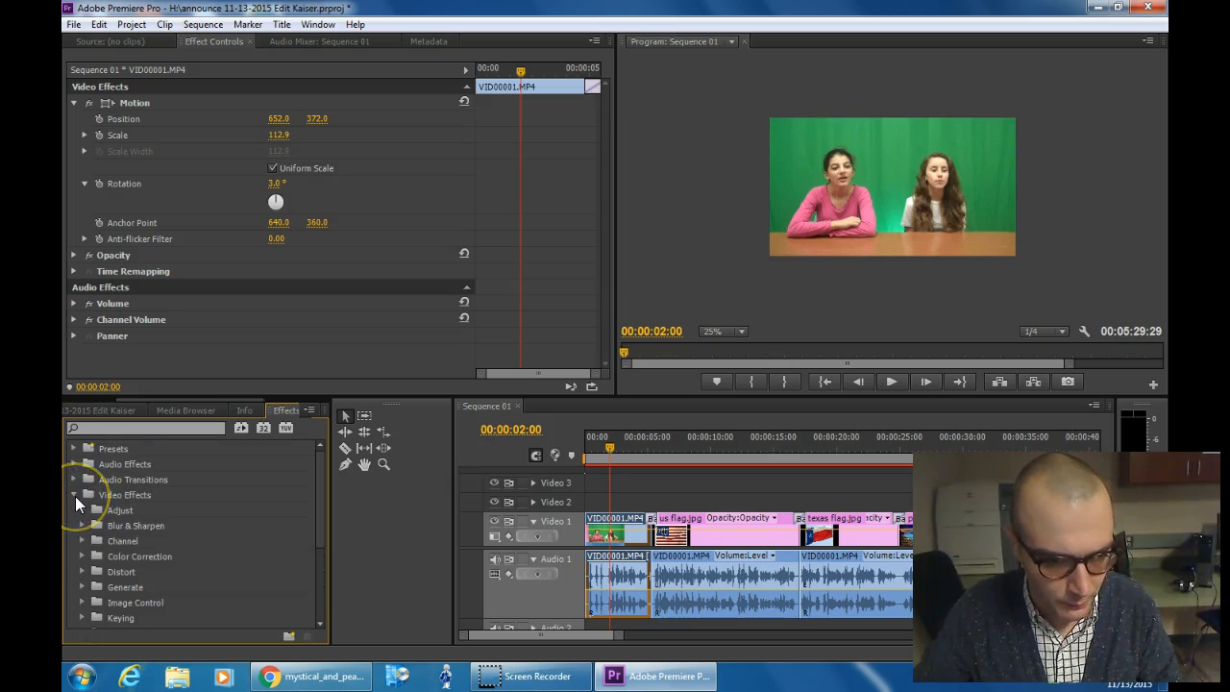
scroll(149, 567, "down", 2)
left_click(81, 555)
scroll(135, 544, "down", 2)
left_click_drag(144, 534, 640, 536)
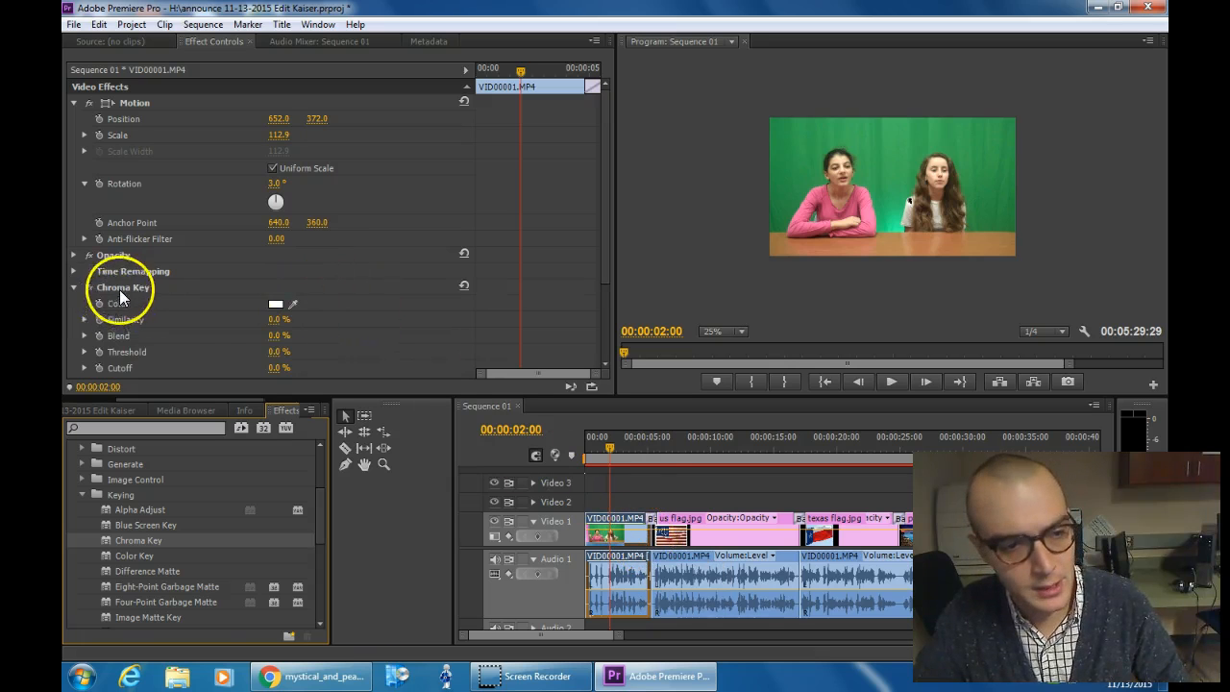
Step: Sample the green backdrop between the presenters as the Chroma Key color and set Similarity to 15%
left_click(293, 303)
left_click_drag(299, 300, 901, 180)
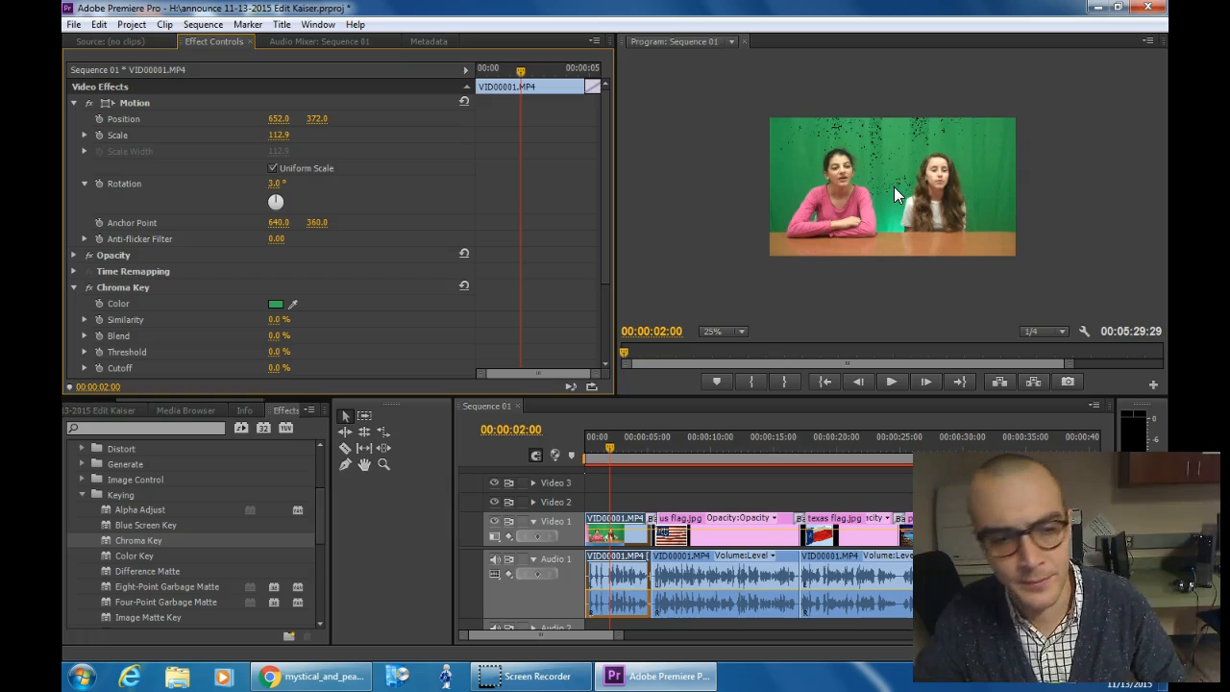
left_click(276, 319)
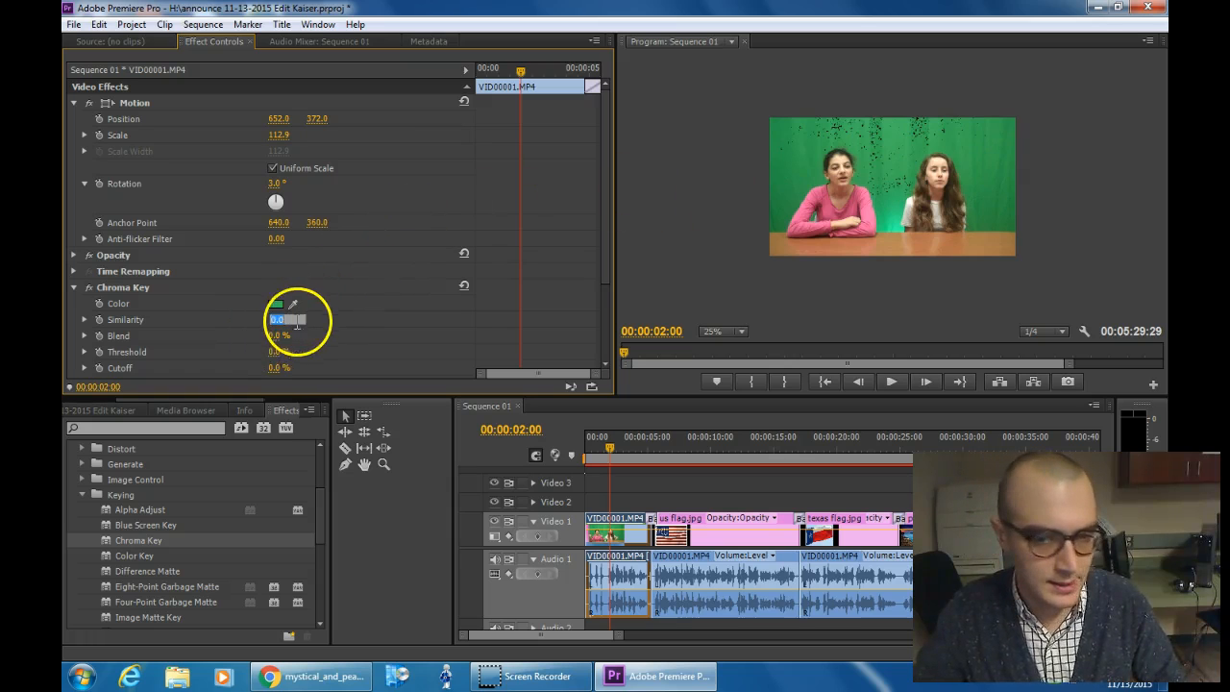
type("15")
key("Return")
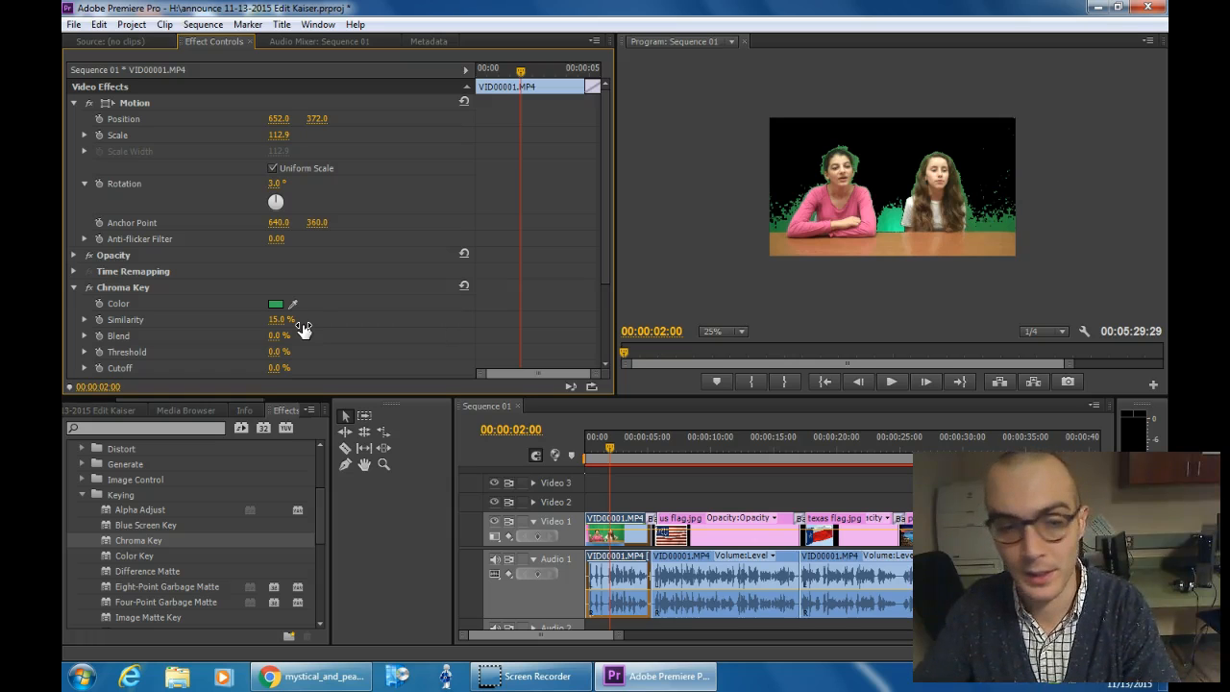
Step: Refine the Chroma Key's Similarity, trying 25%, 50% and 65% before settling on 50%
left_click(285, 320)
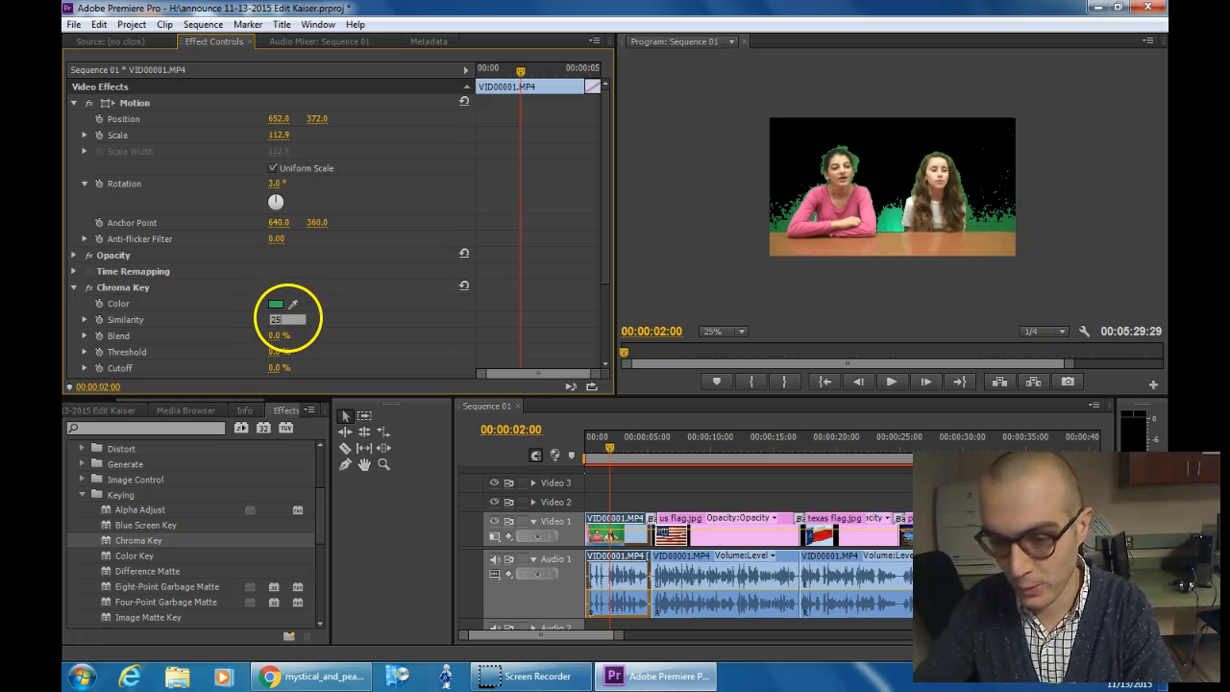
type("25")
key("Return")
left_click(285, 320)
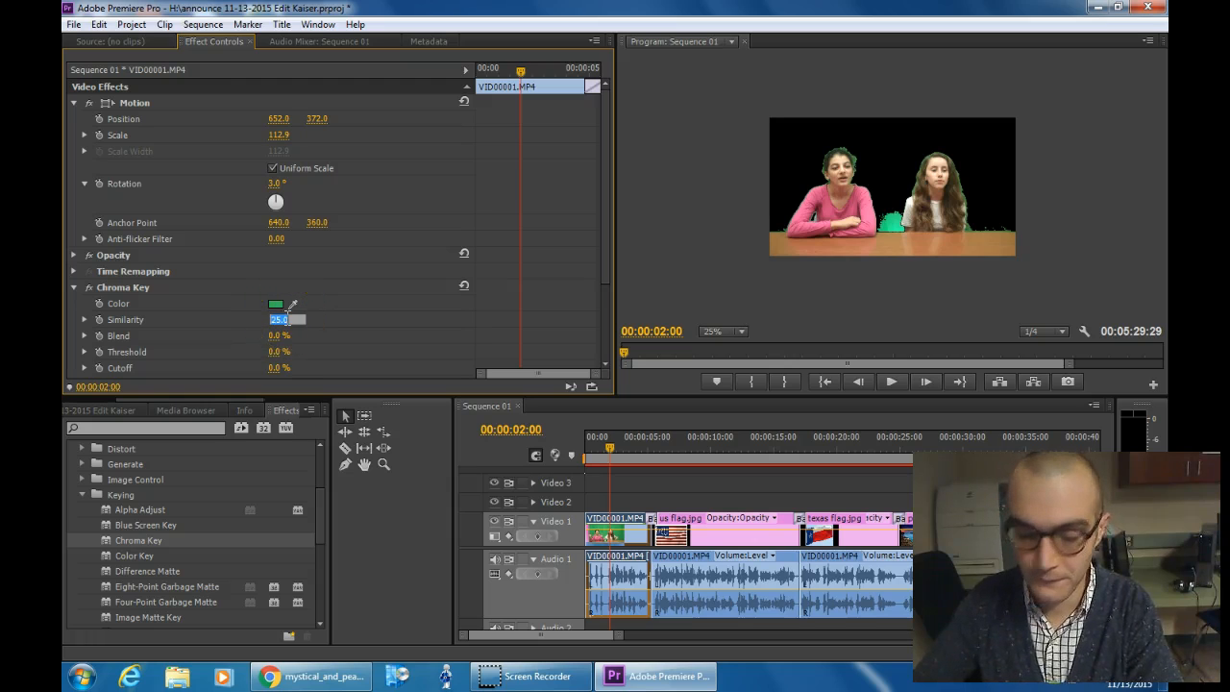
key("Return")
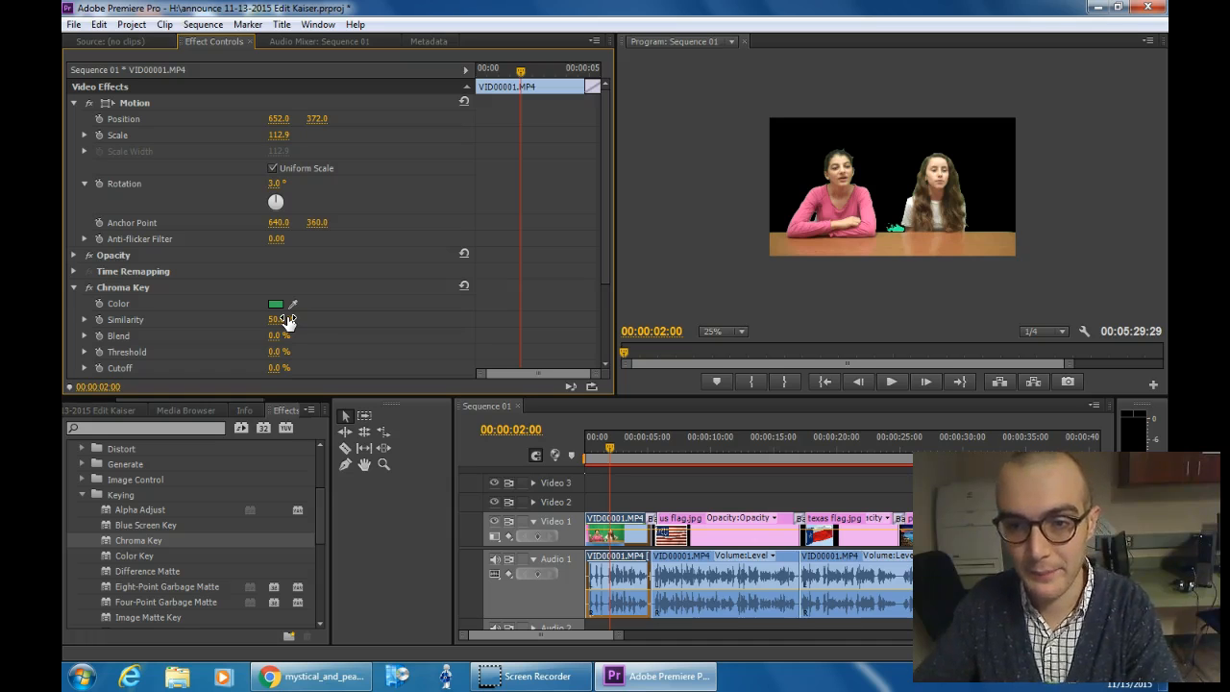
left_click(275, 324)
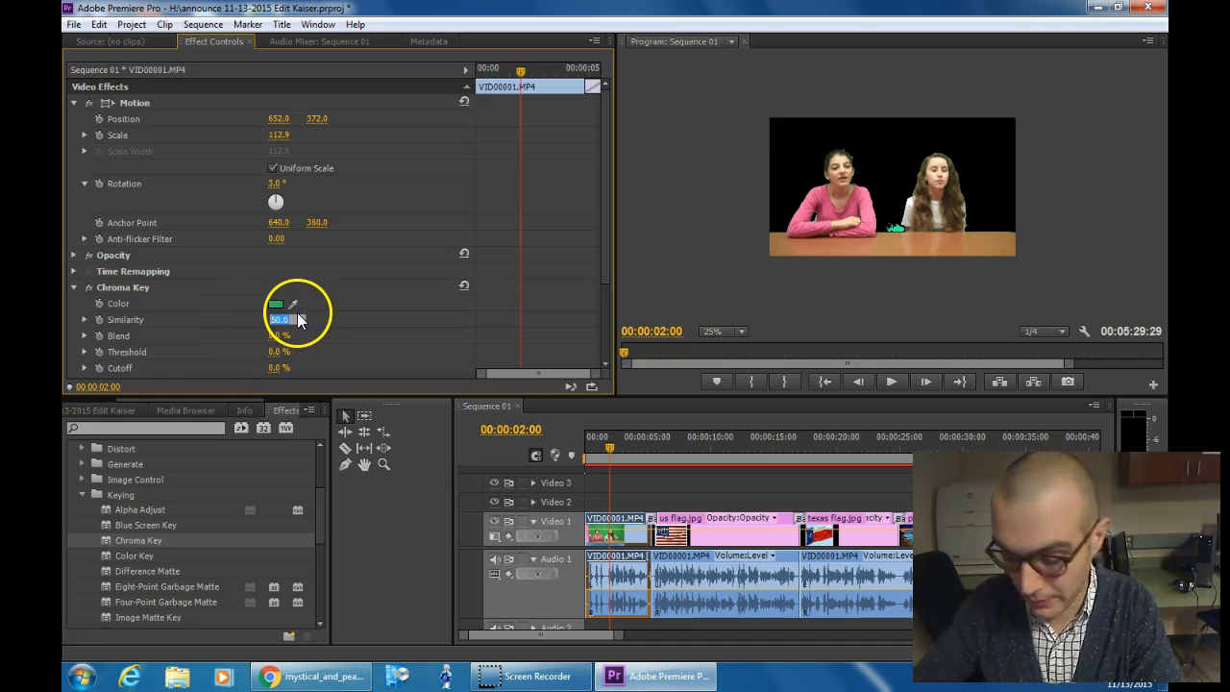
type("65")
key("Return")
left_click(282, 319)
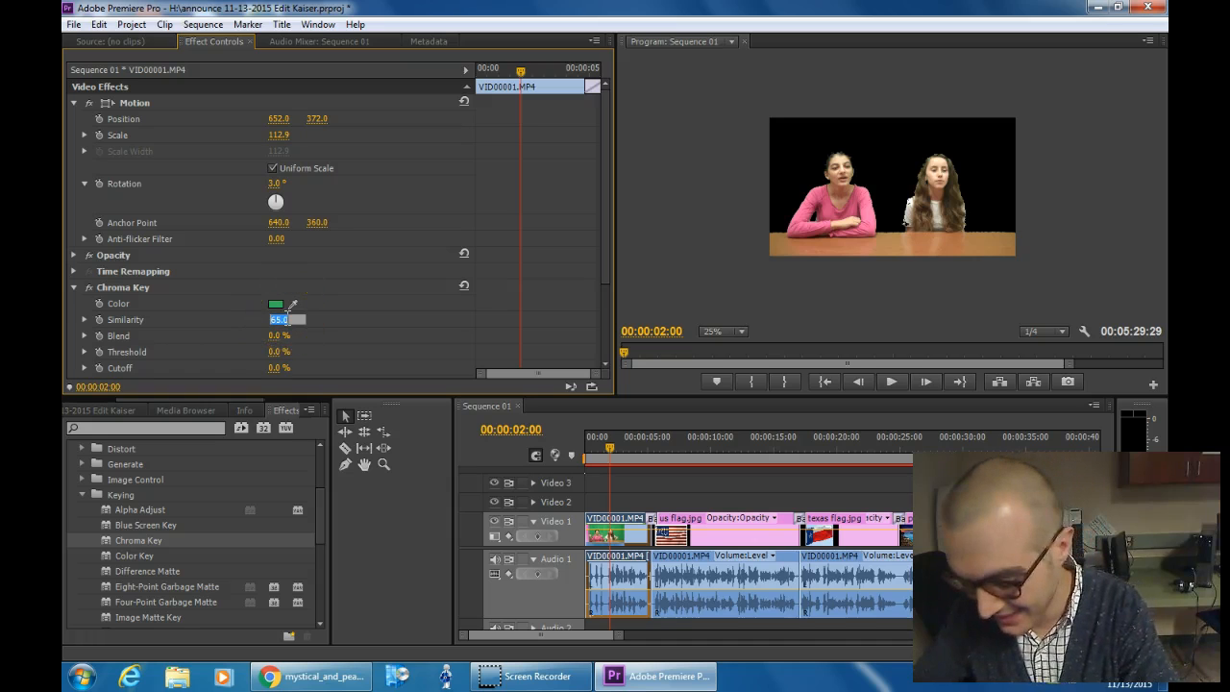
key("Return")
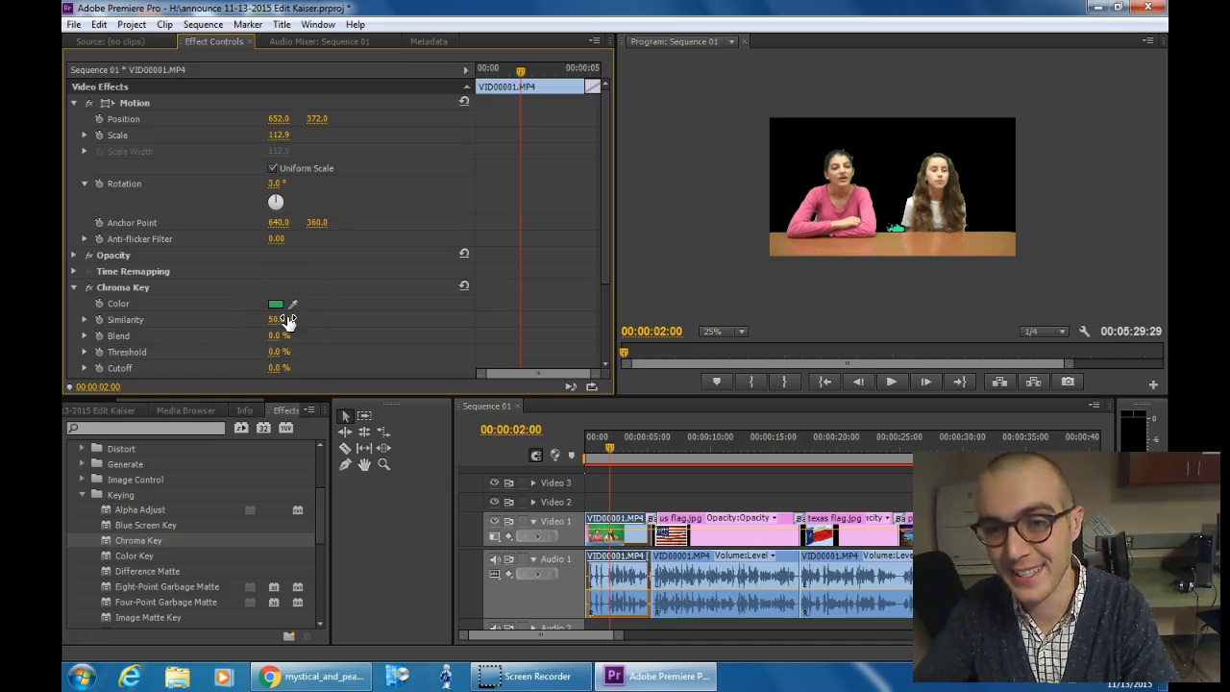
Step: Magnify the program view to 75% around the presenters and desk, and set the Chroma Key's Blend to 5%
left_click(716, 332)
left_click(733, 417)
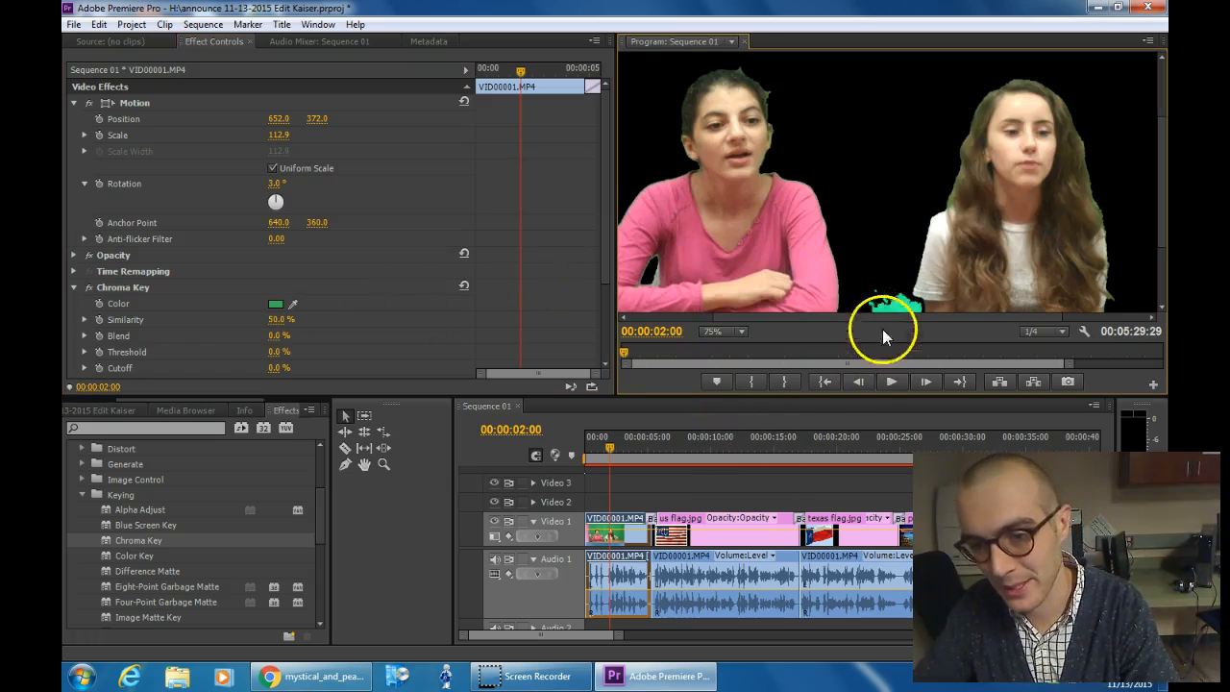
scroll(921, 283, "up", 2)
scroll(921, 283, "down", 1)
left_click_drag(1158, 227, 1158, 236)
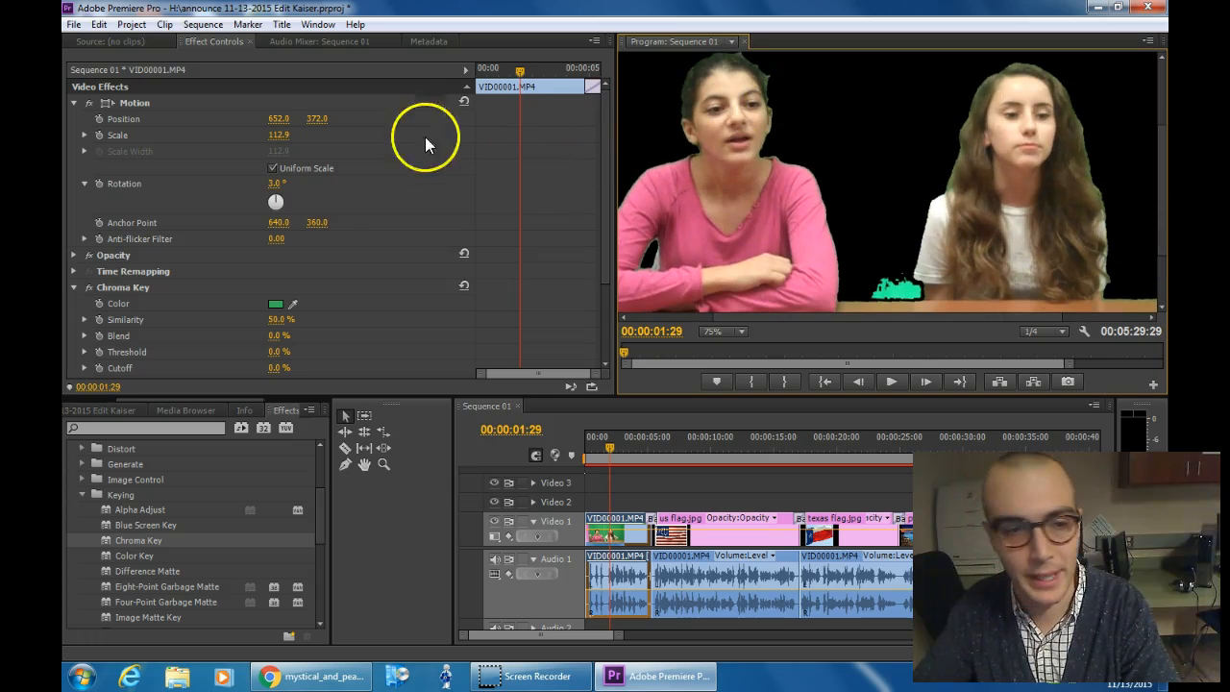
left_click(277, 336)
type("5")
key("Return")
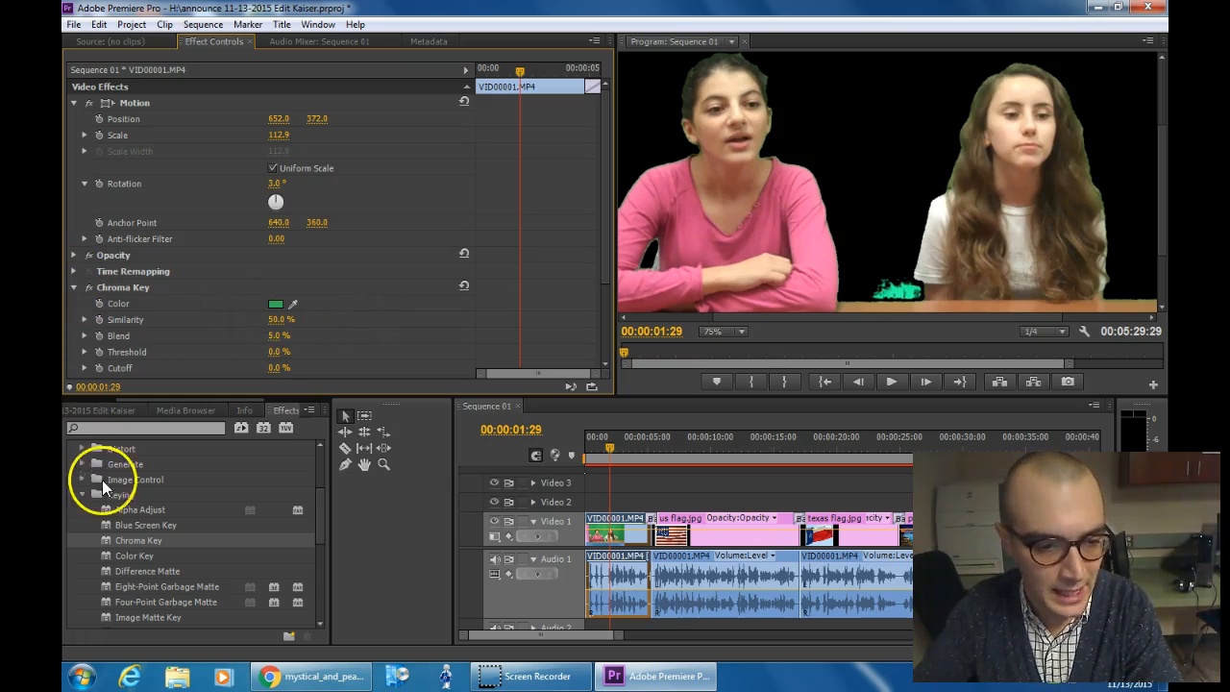
Step: Apply a second Chroma Key to the first presenter clip and collapse the first key's and Motion's settings
left_click_drag(129, 541, 634, 536)
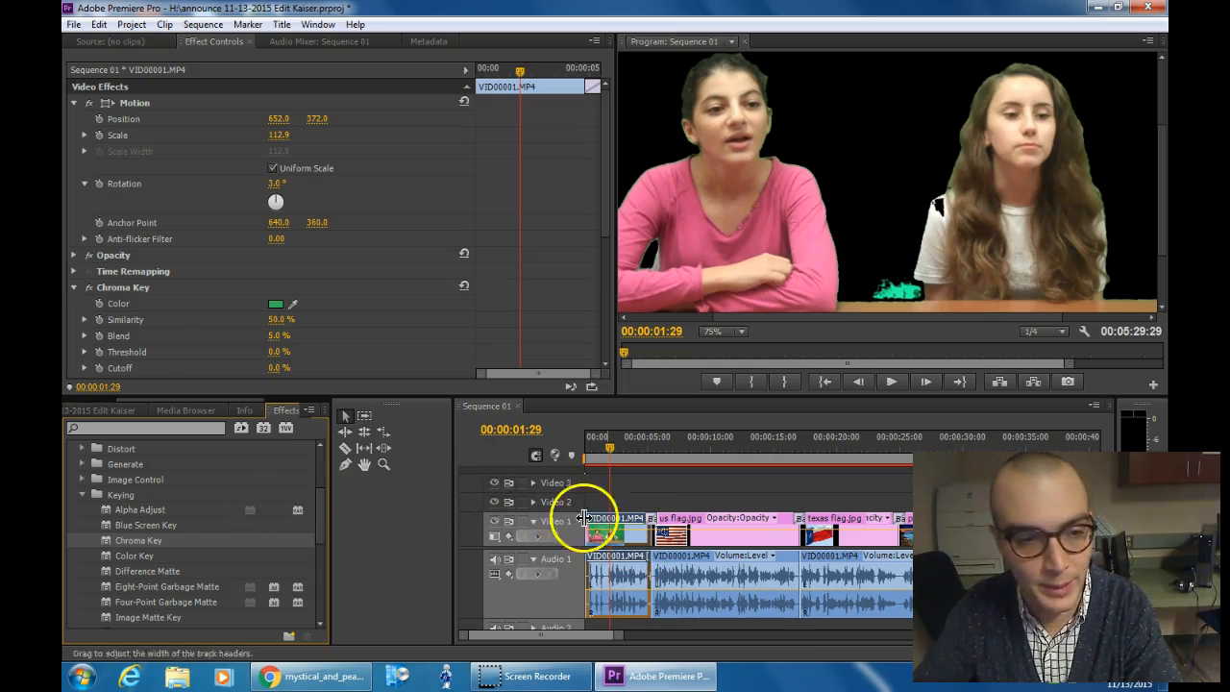
left_click(73, 287)
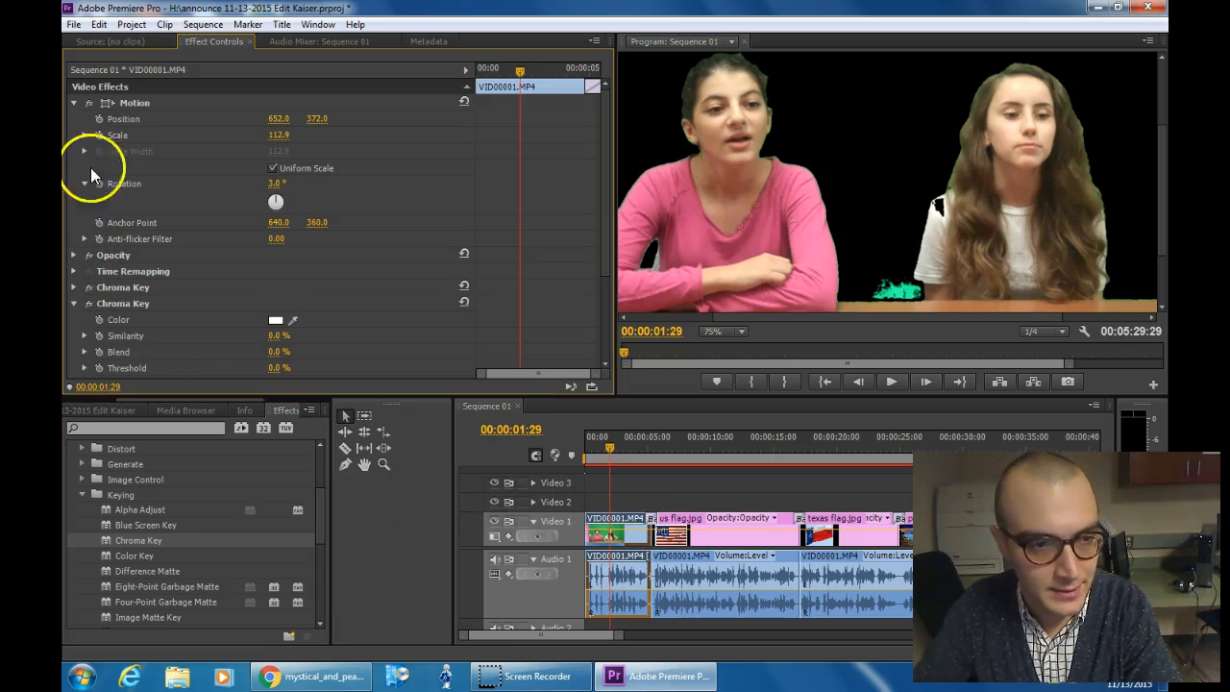
left_click(75, 103)
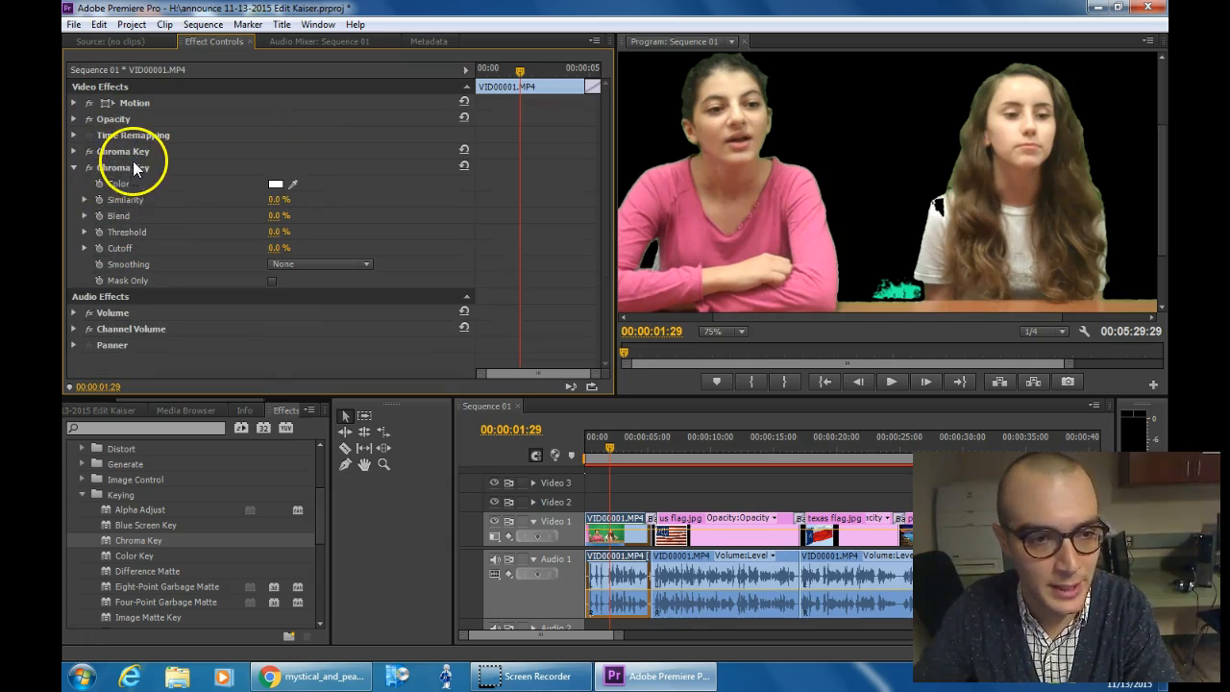
Step: Sample the leftover teal patch above the desk as the second Chroma Key's color and set its Similarity to 10%
left_click(291, 184)
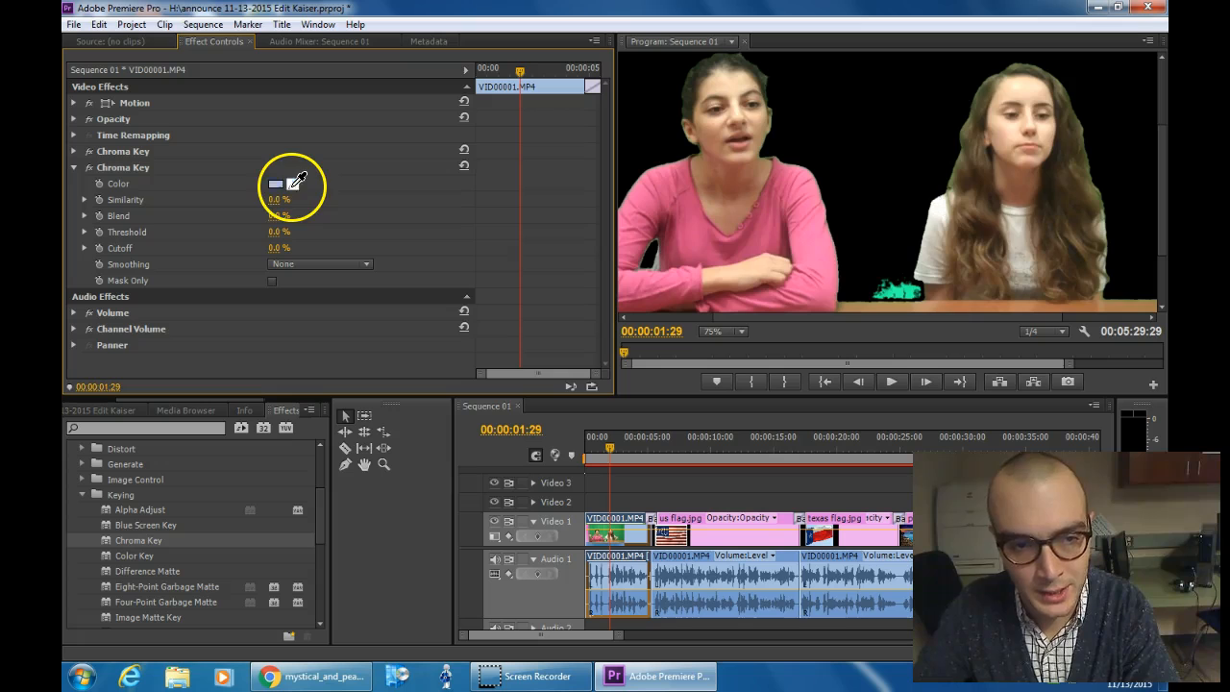
left_click(908, 288)
left_click(278, 198)
type("1")
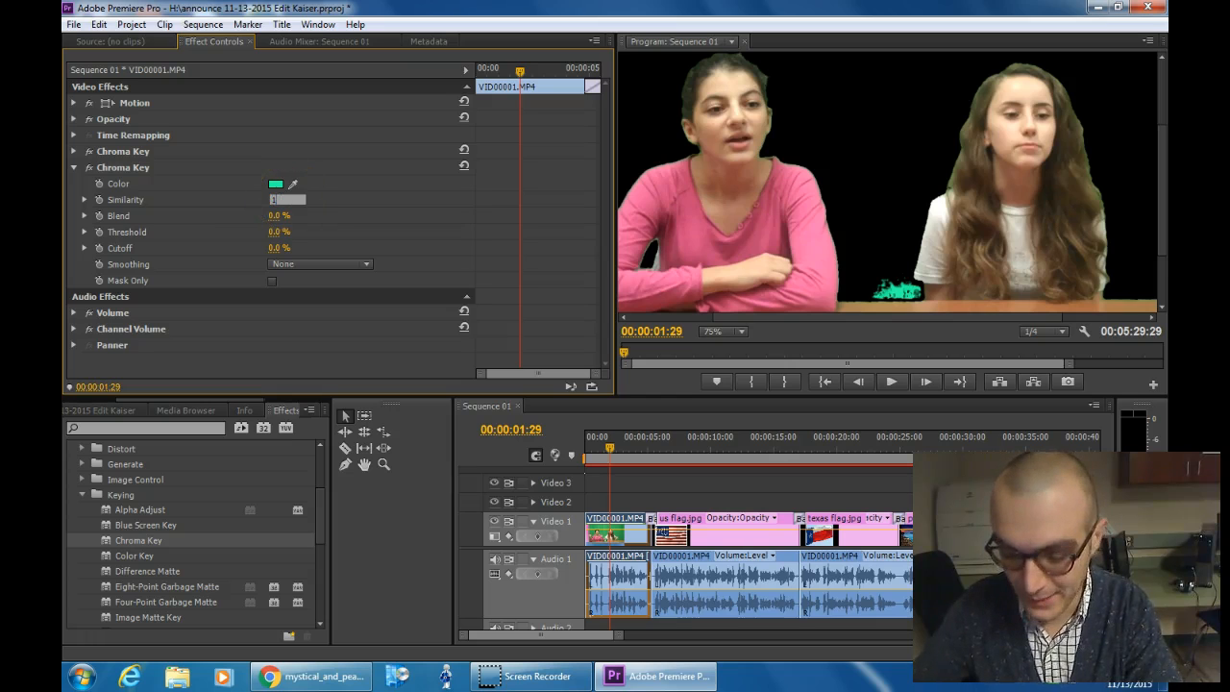
type("0")
key("Return")
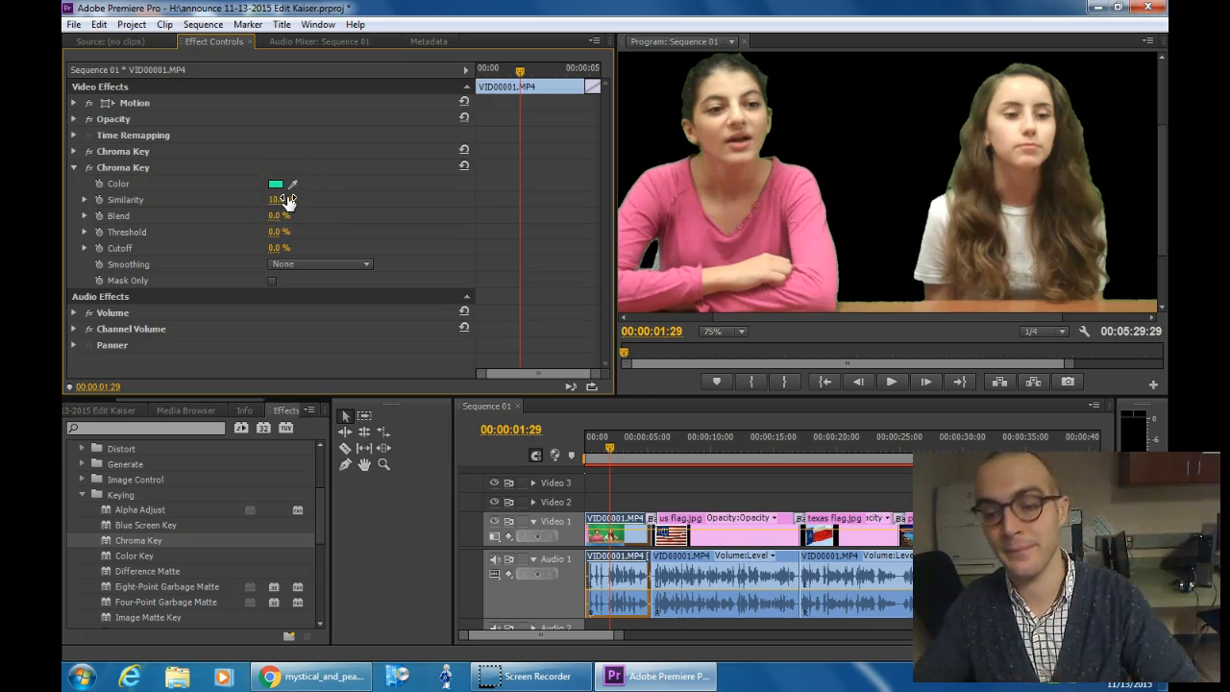